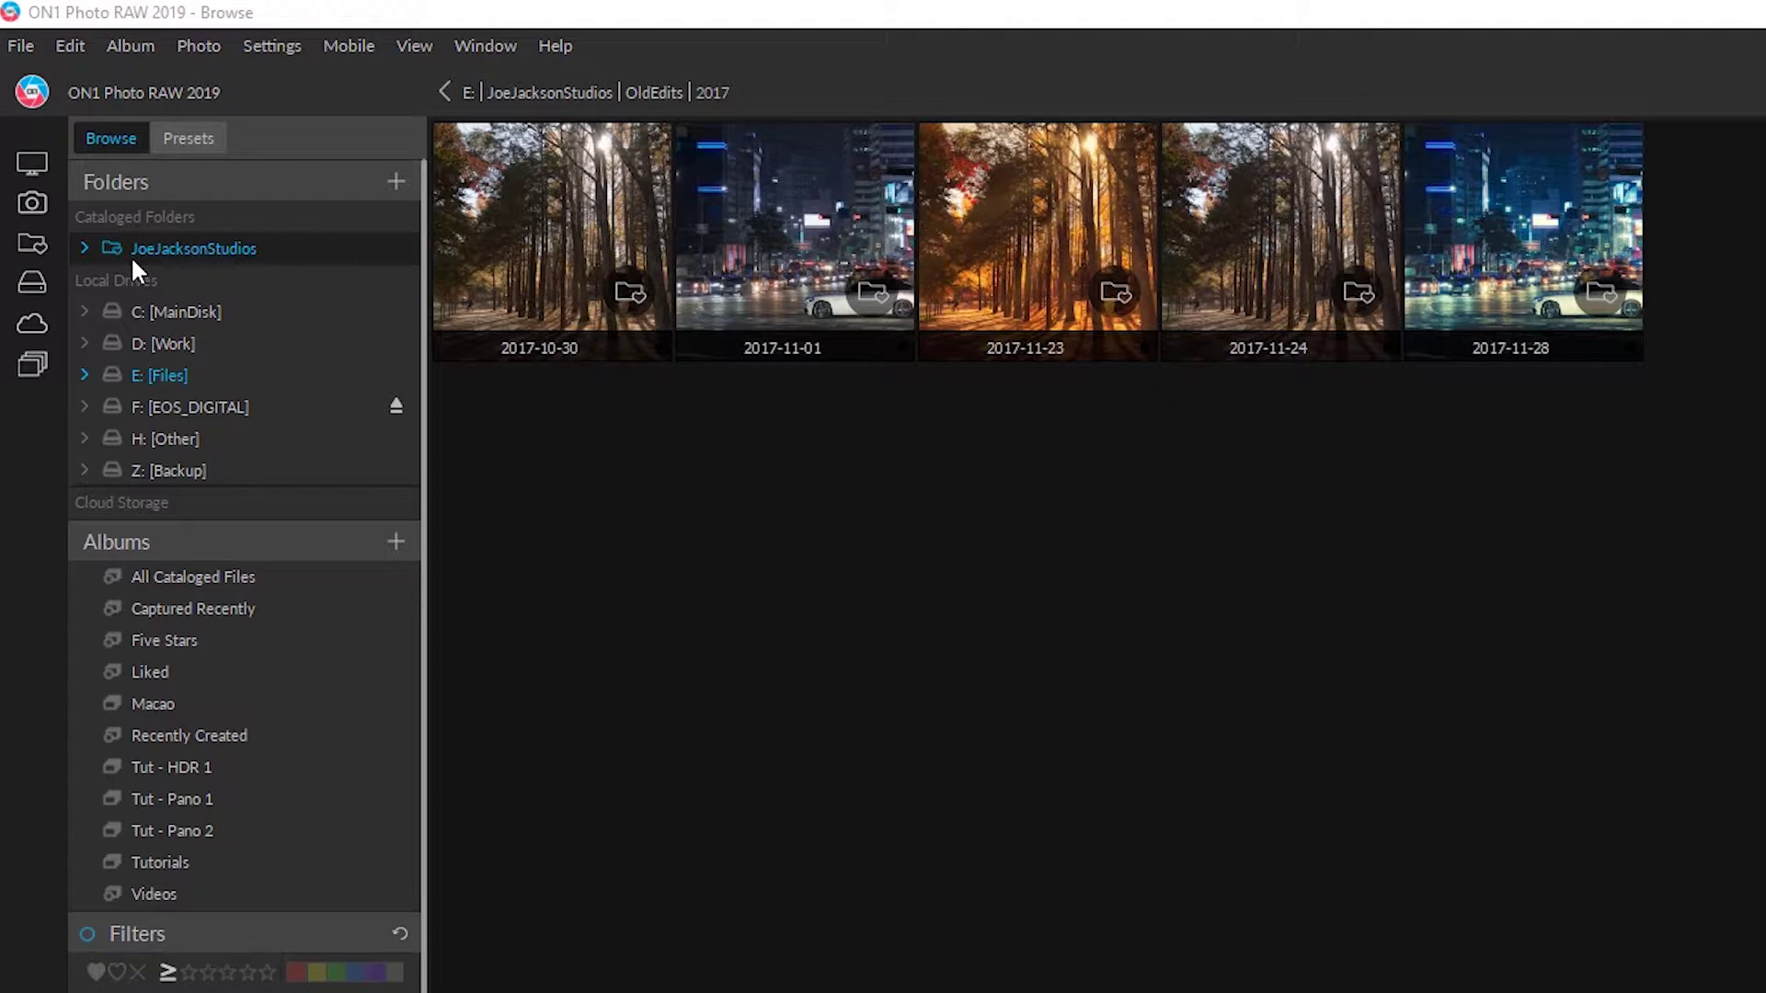
# Start adding a folder to the catalog, browse to Pictures, then cancel without cataloging anything.
pyautogui.click(22, 46)
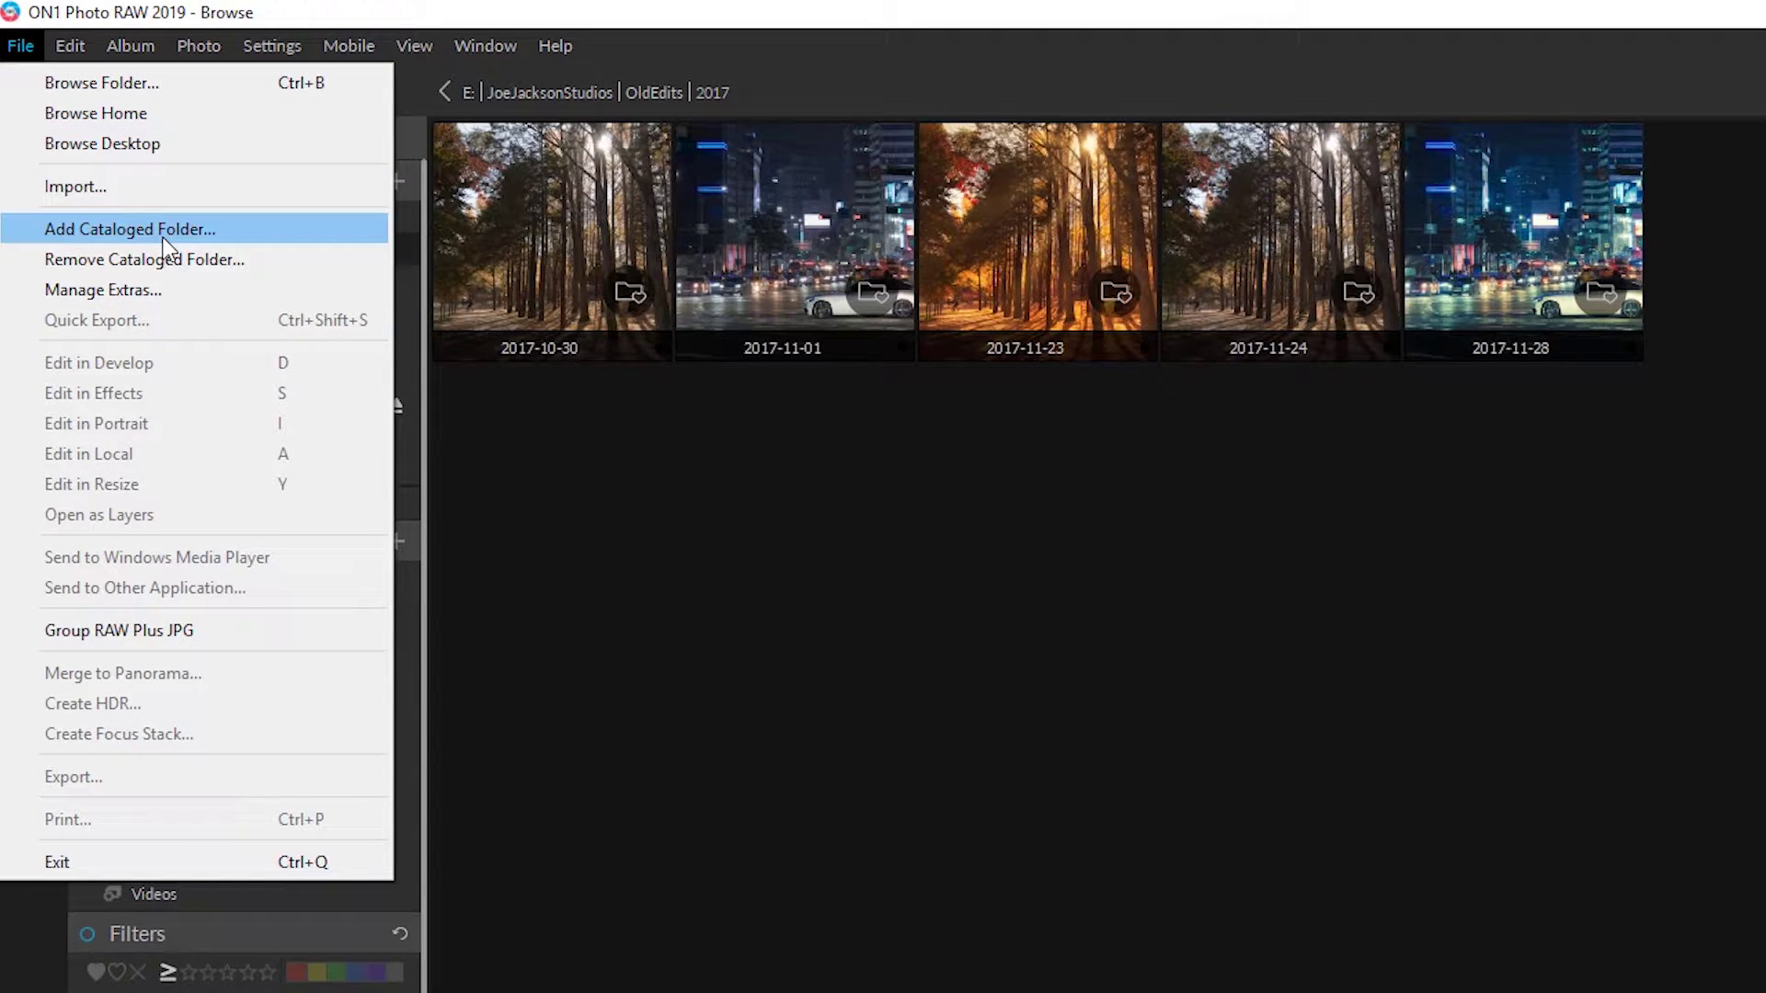
pyautogui.click(166, 241)
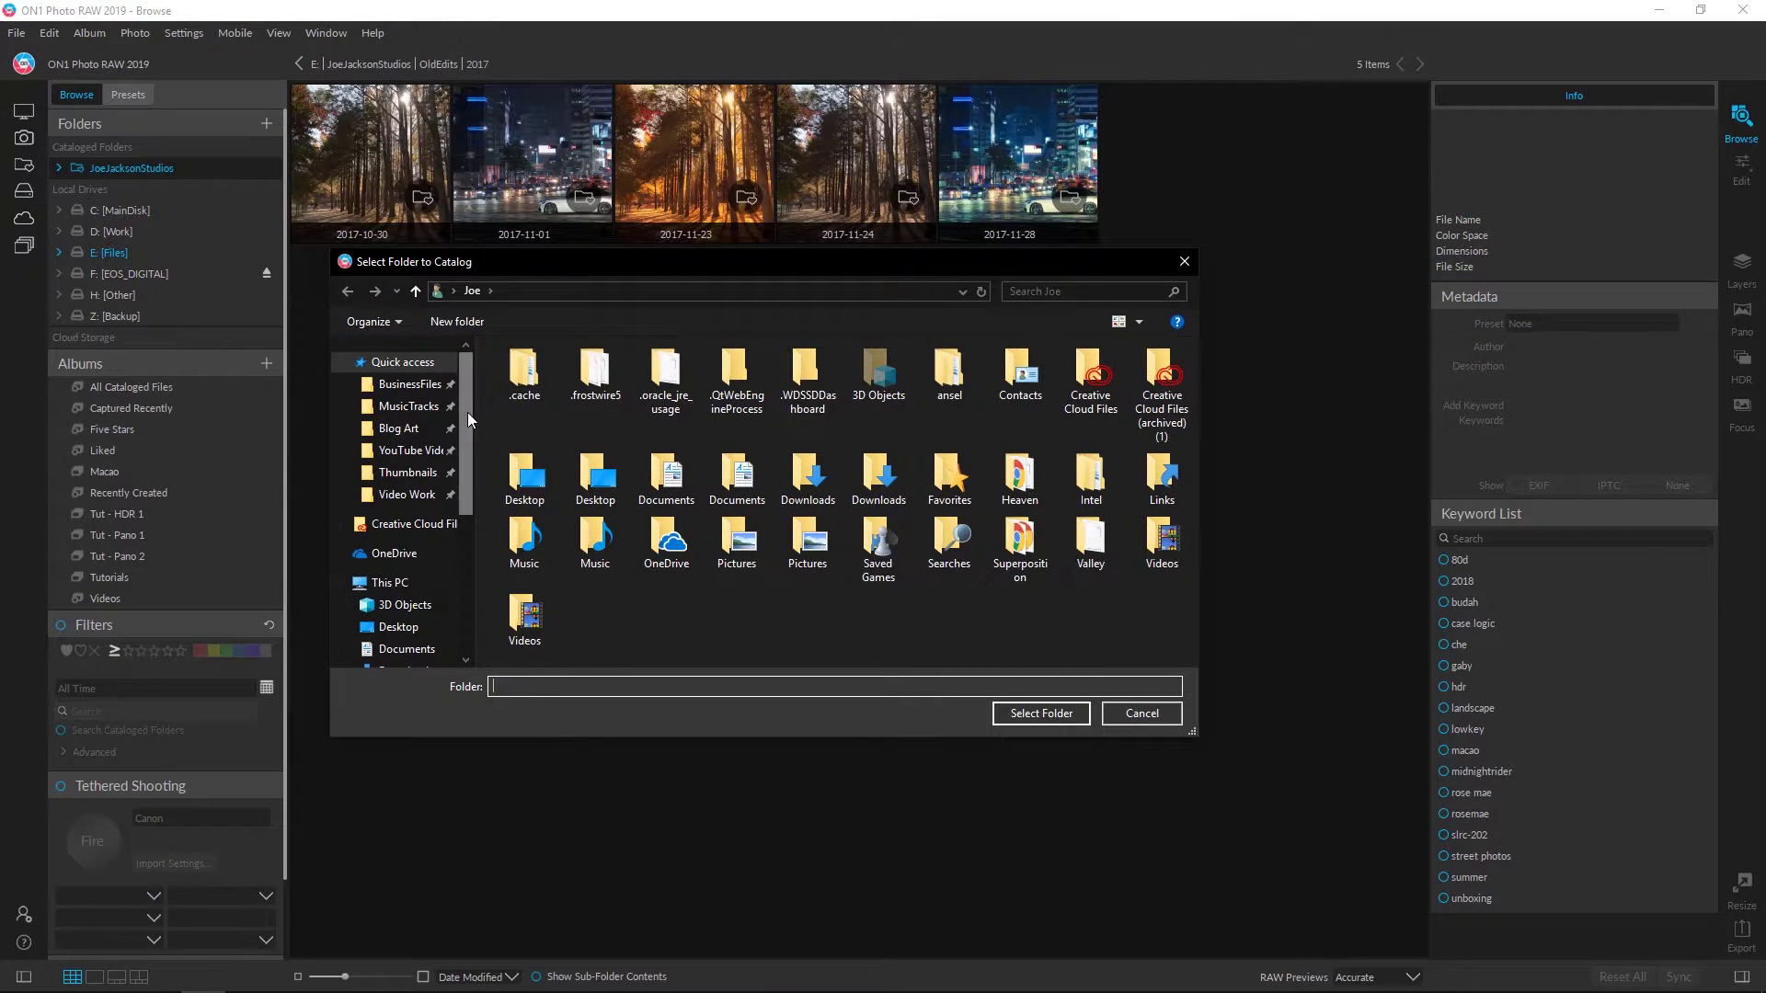
pyautogui.moveTo(467, 412); pyautogui.dragTo(462, 460)
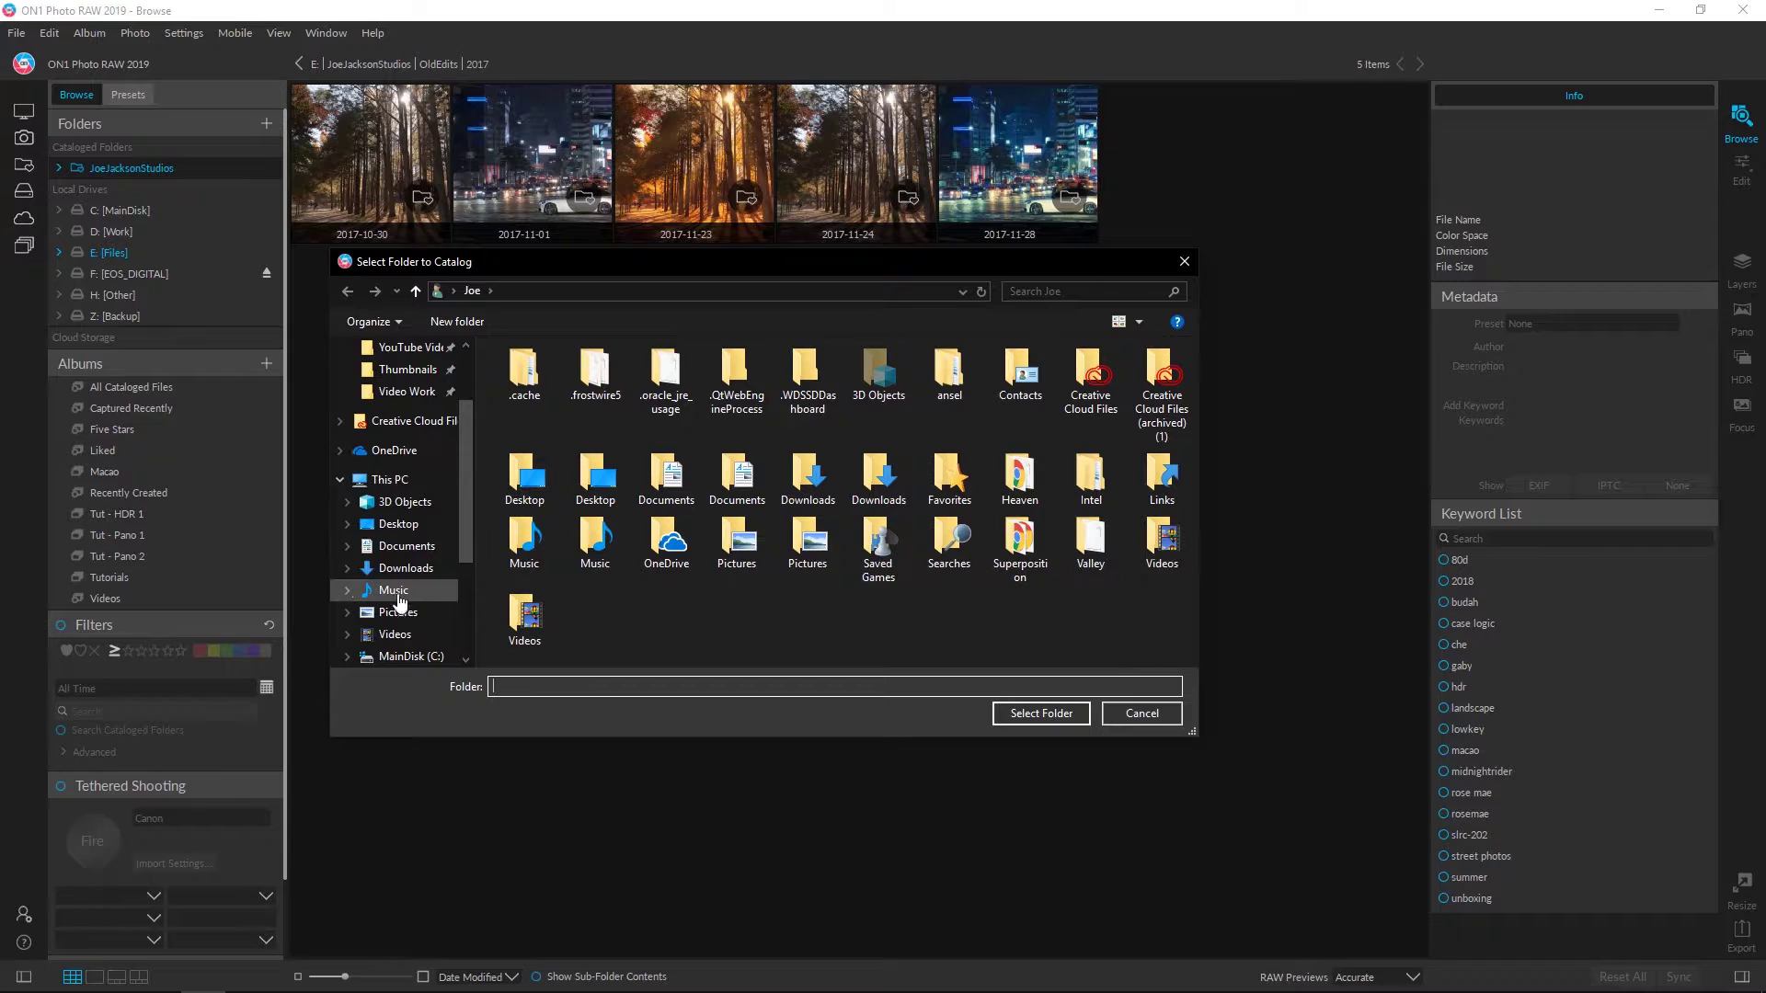
pyautogui.scroll(-2, 400, 600)
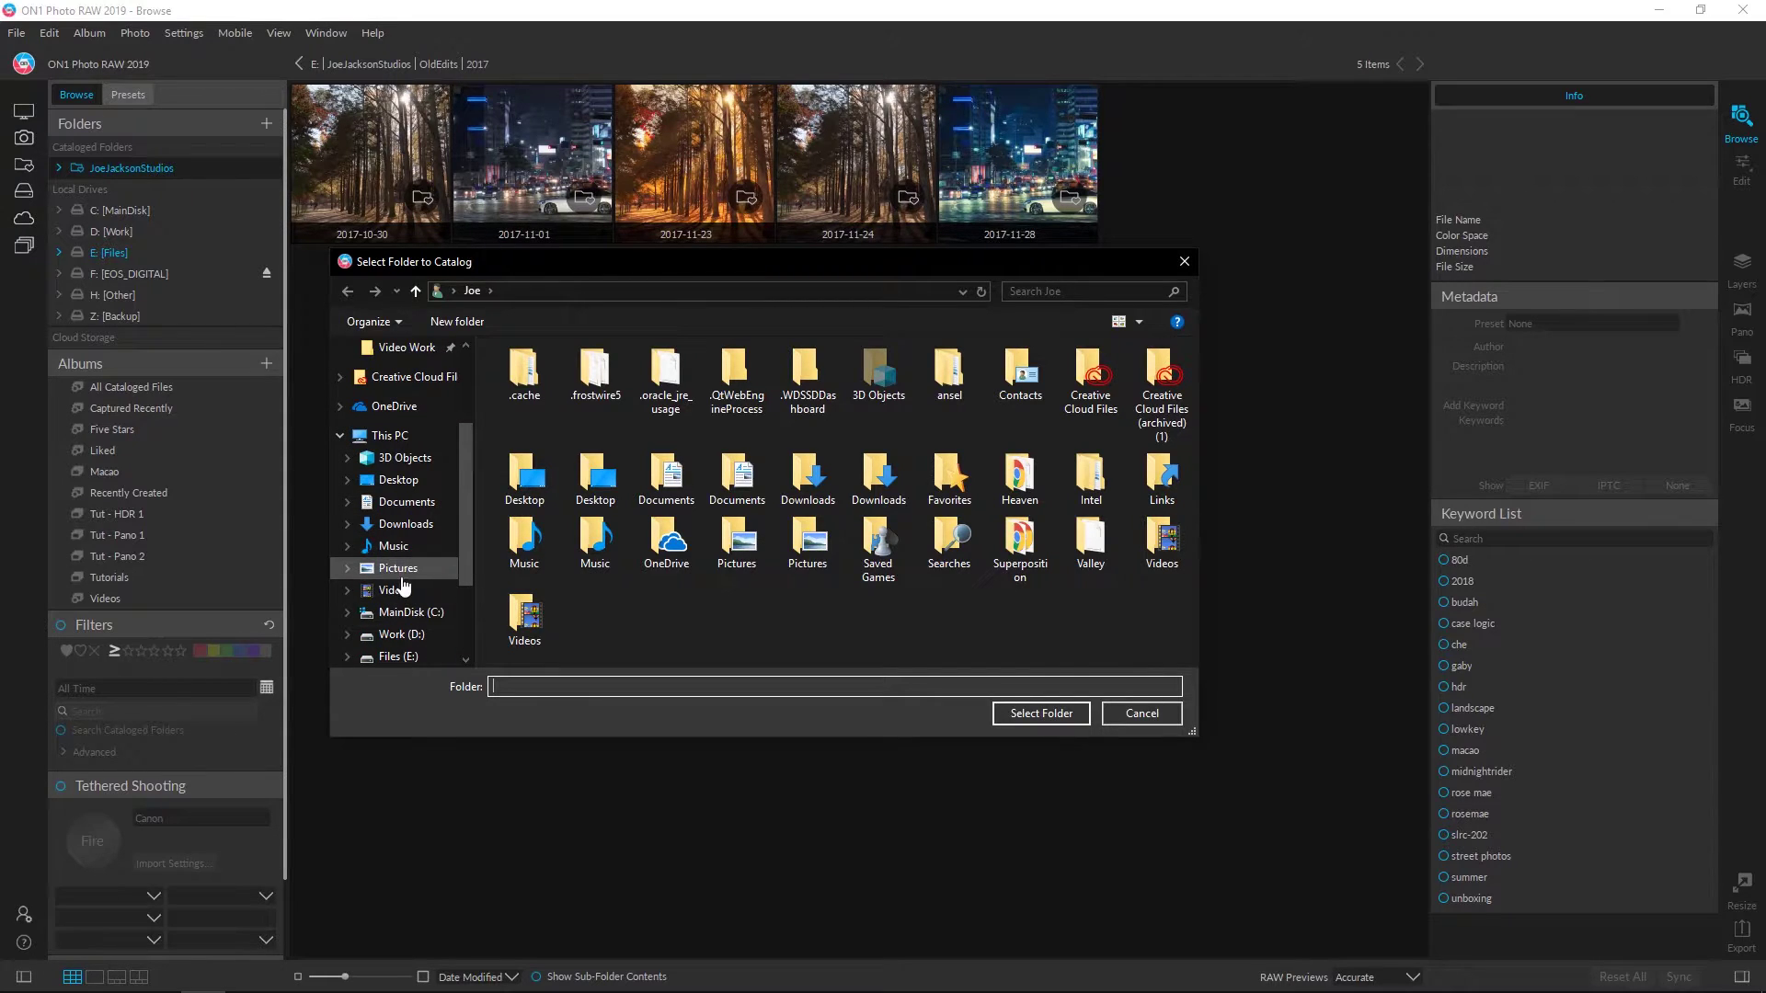
pyautogui.click(398, 571)
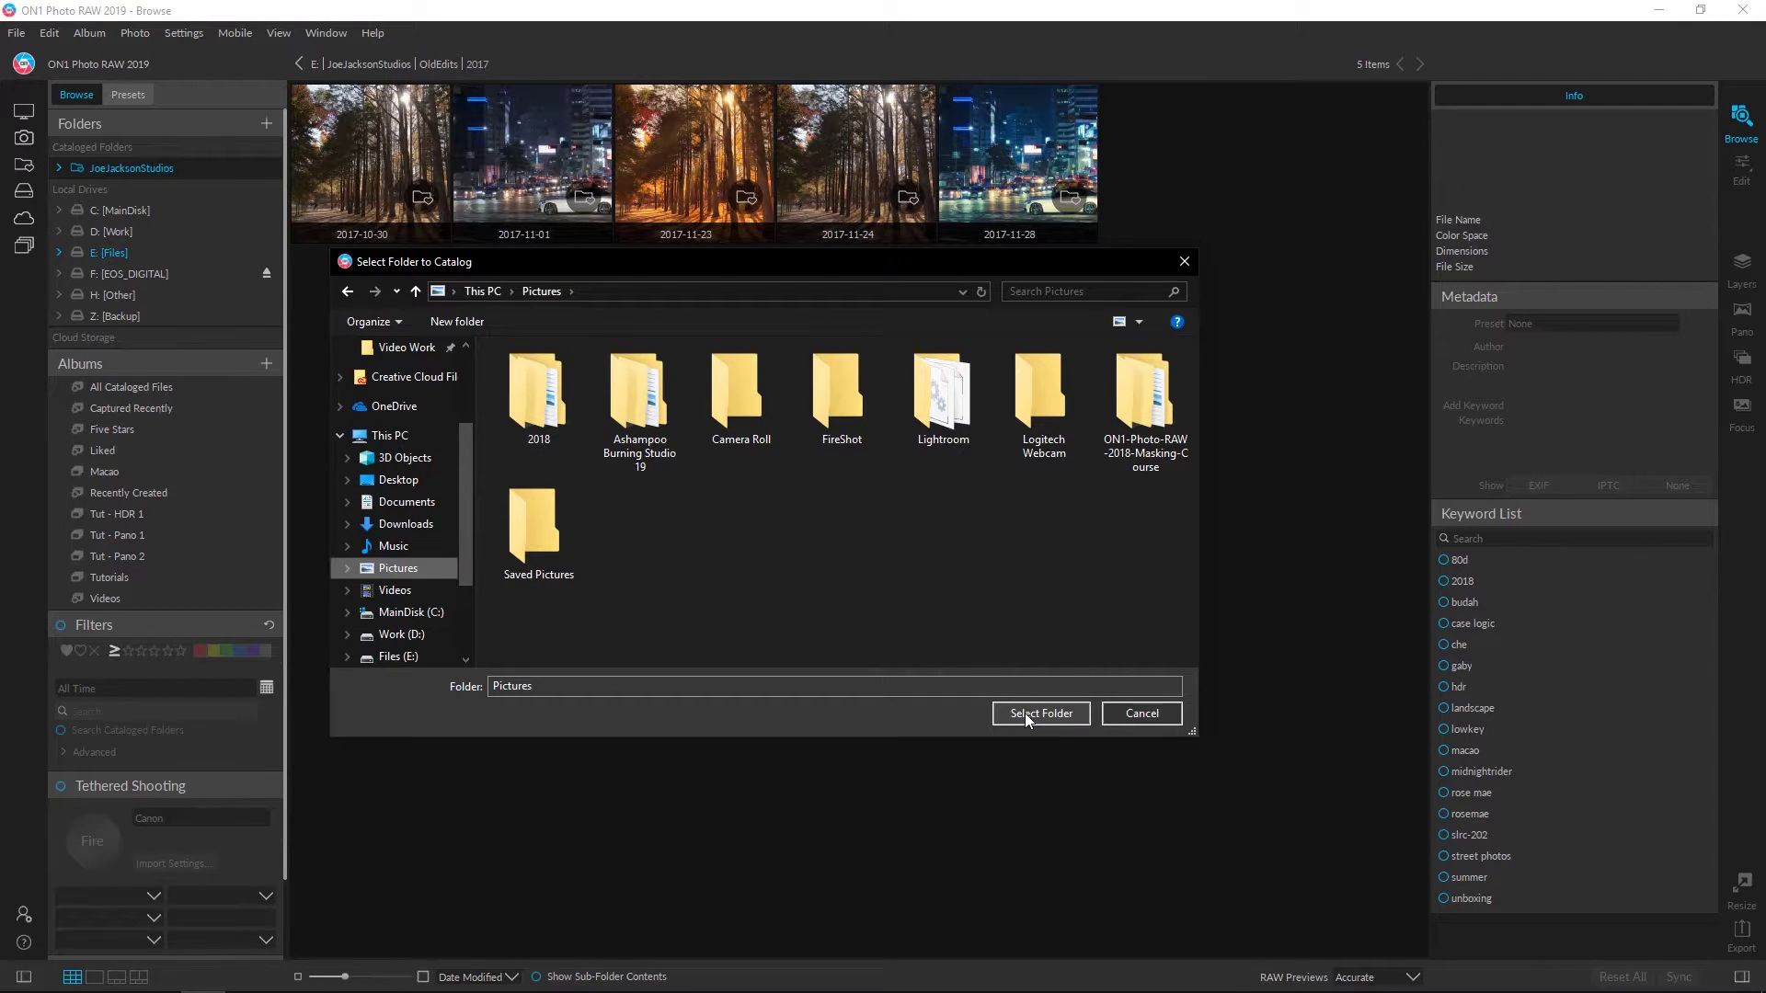
pyautogui.click(1145, 723)
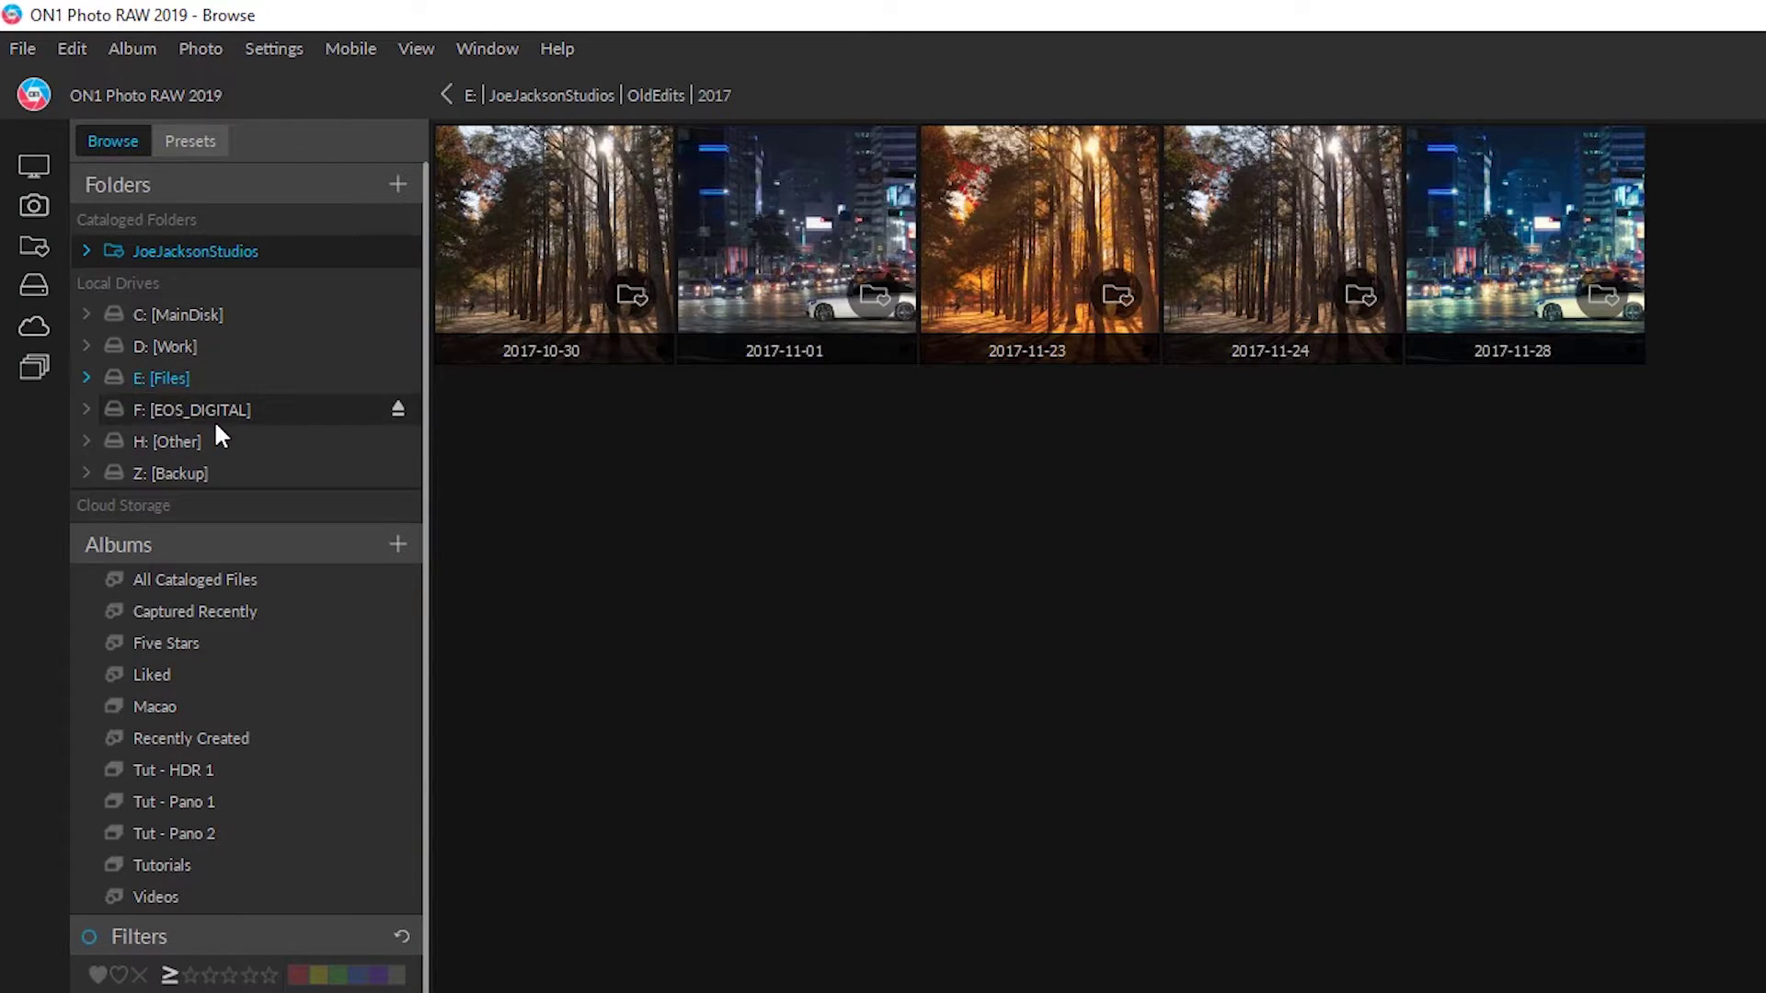
# Open the Import dialog for the EOS_DIGITAL card's six CR2 files and view destination choices.
pyautogui.click(26, 48)
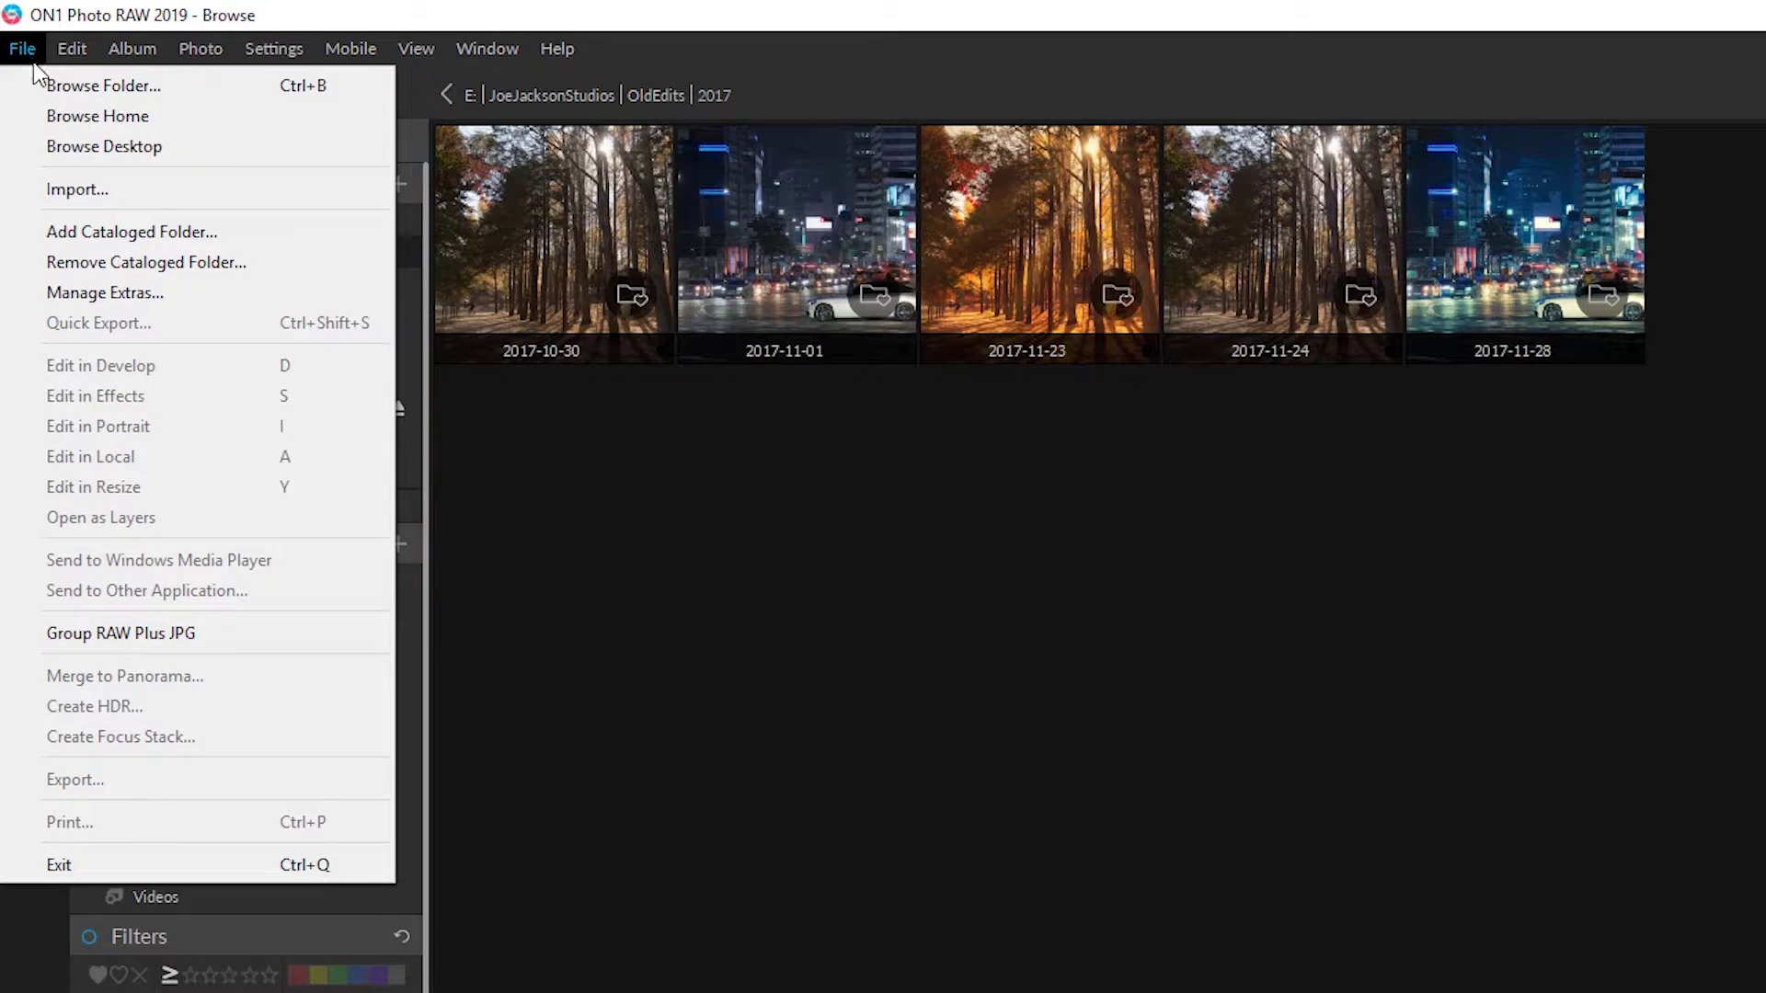
pyautogui.click(140, 190)
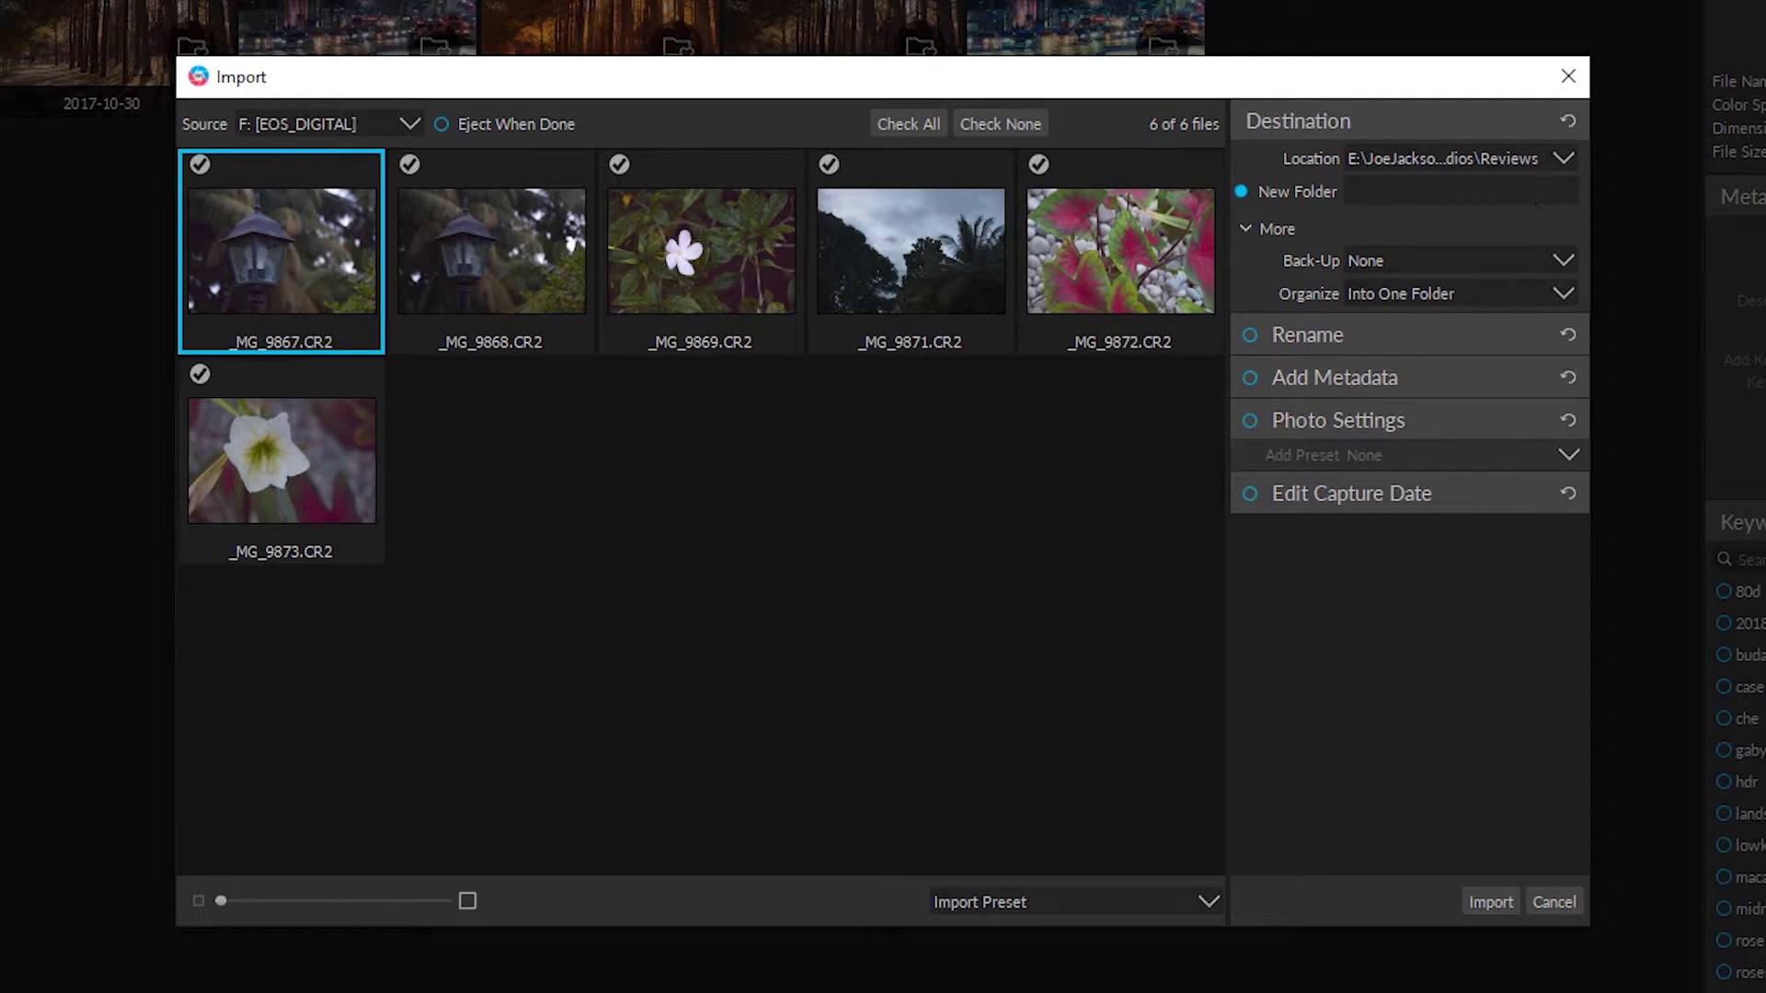
pyautogui.click(1562, 157)
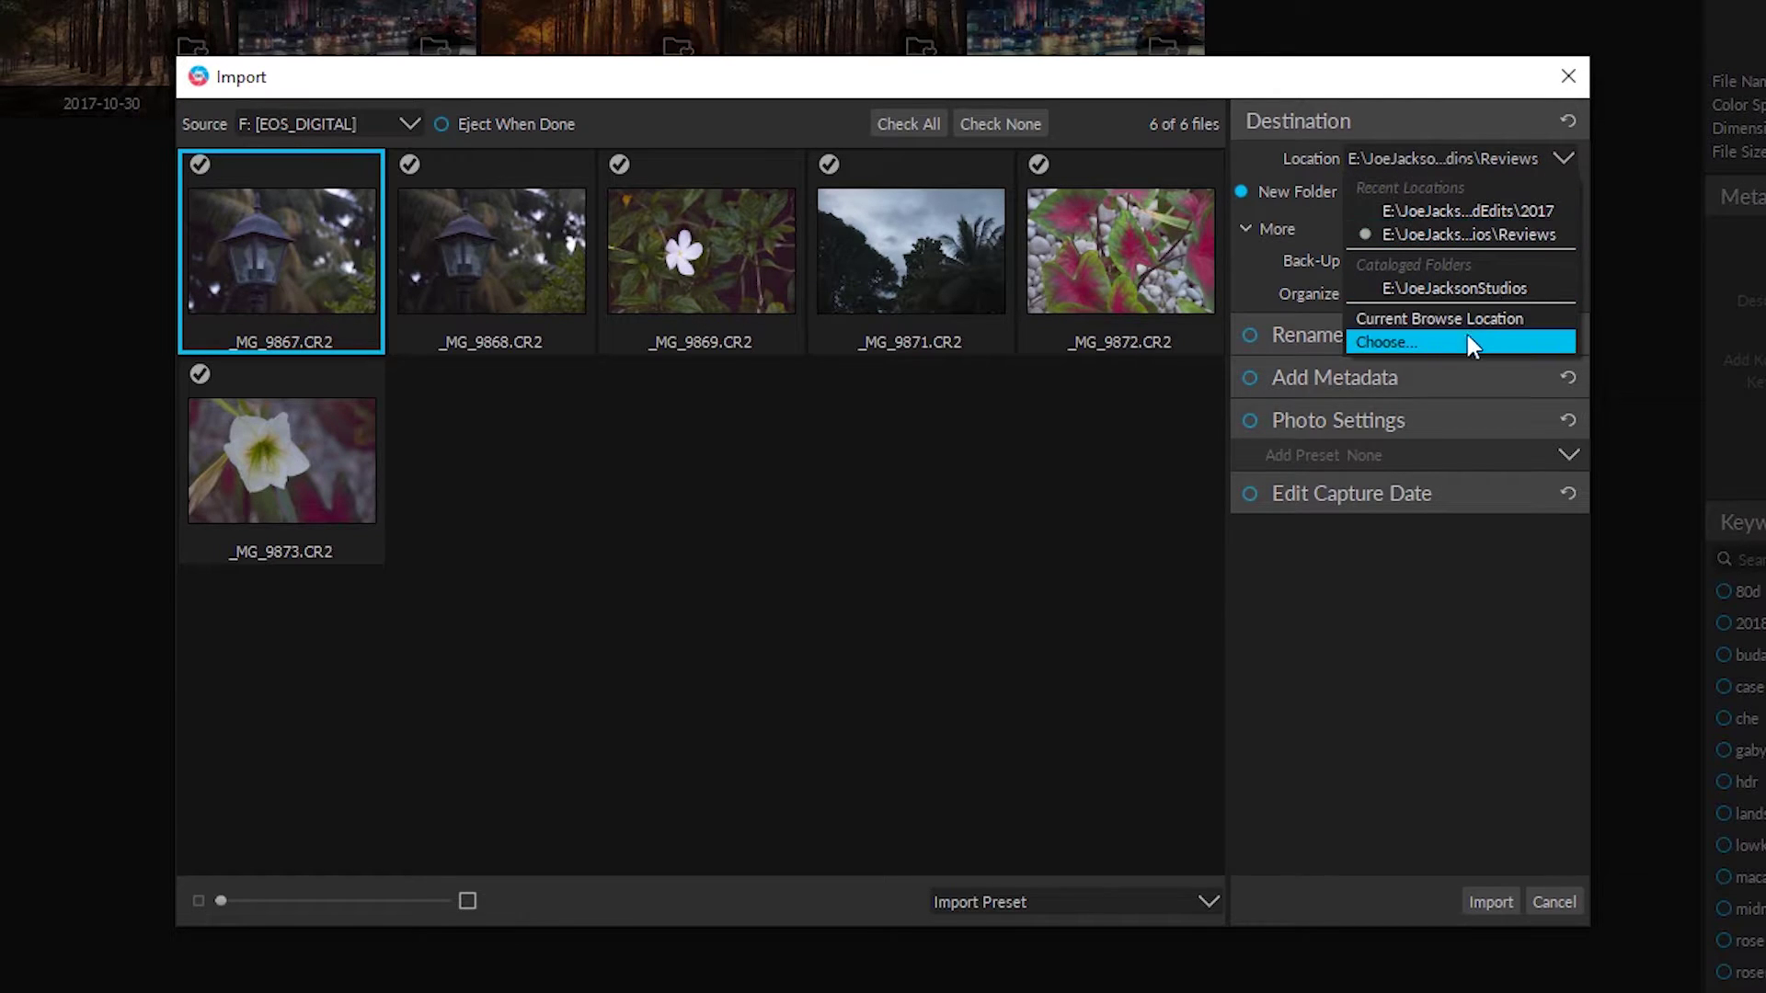
# Create folder 2018 in E:\JoeJacksonStudios\Travel\Philippines and select it as the import destination.
pyautogui.click(1400, 345)
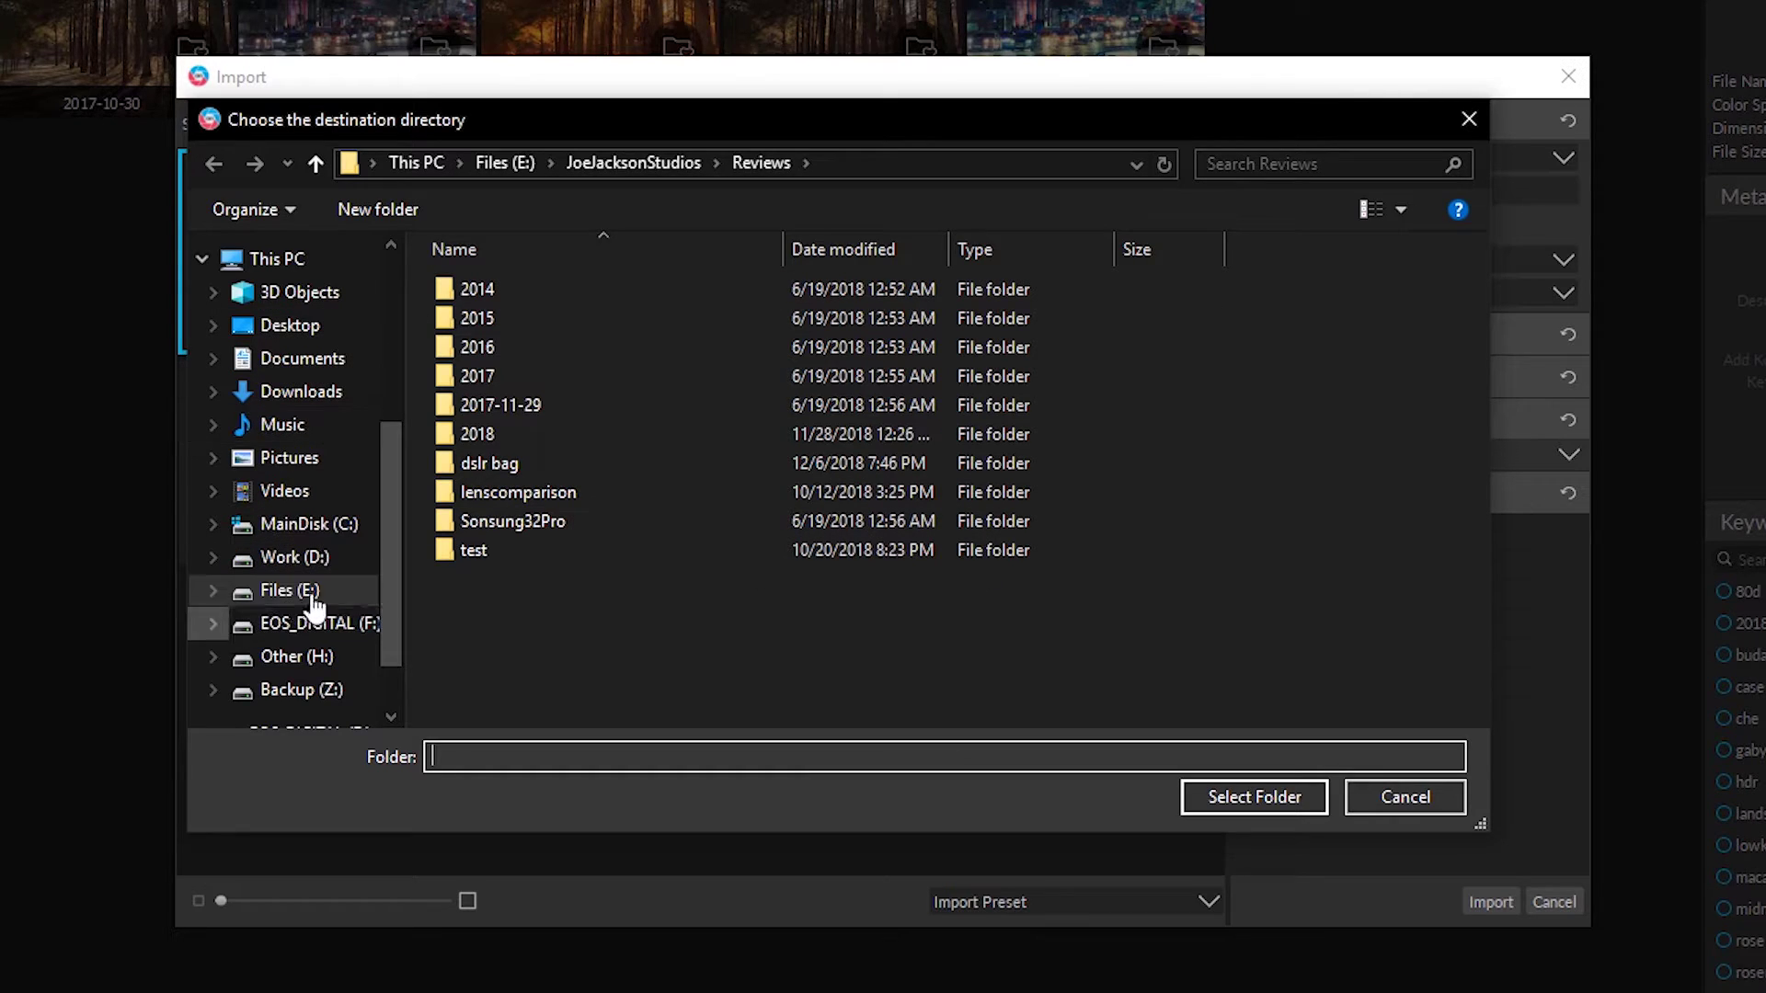
pyautogui.click(288, 590)
pyautogui.doubleClick(555, 345)
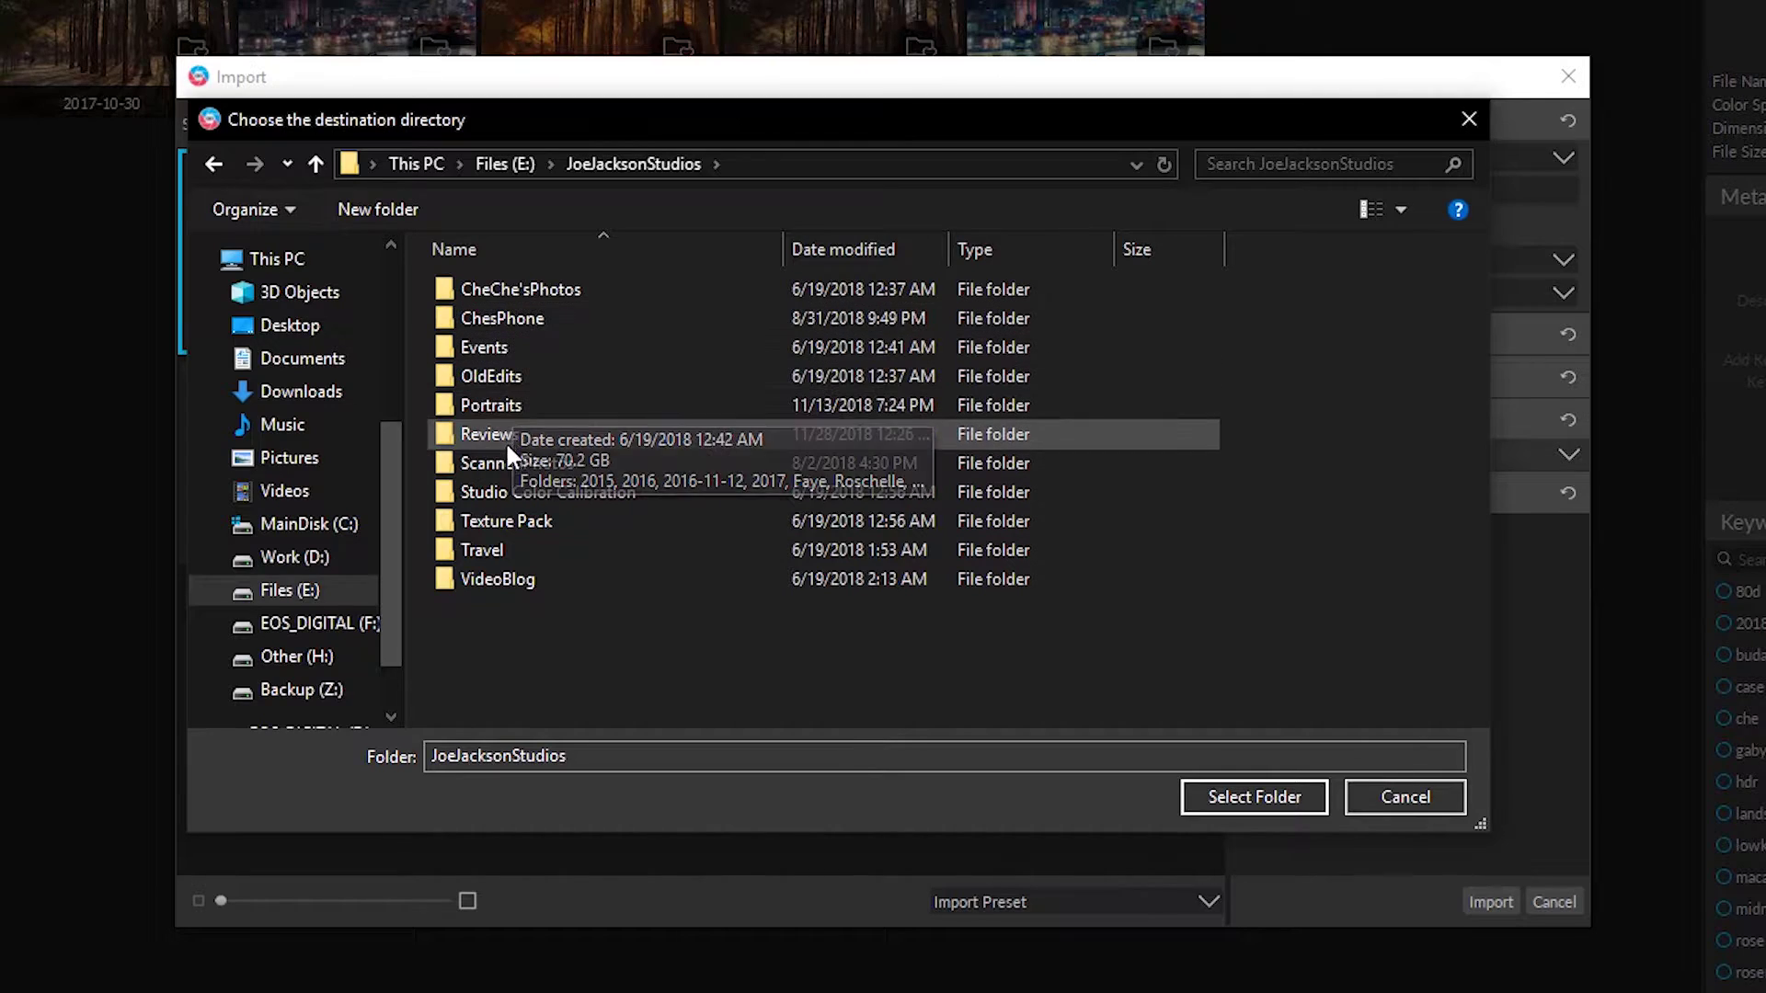
pyautogui.doubleClick(533, 552)
pyautogui.doubleClick(539, 350)
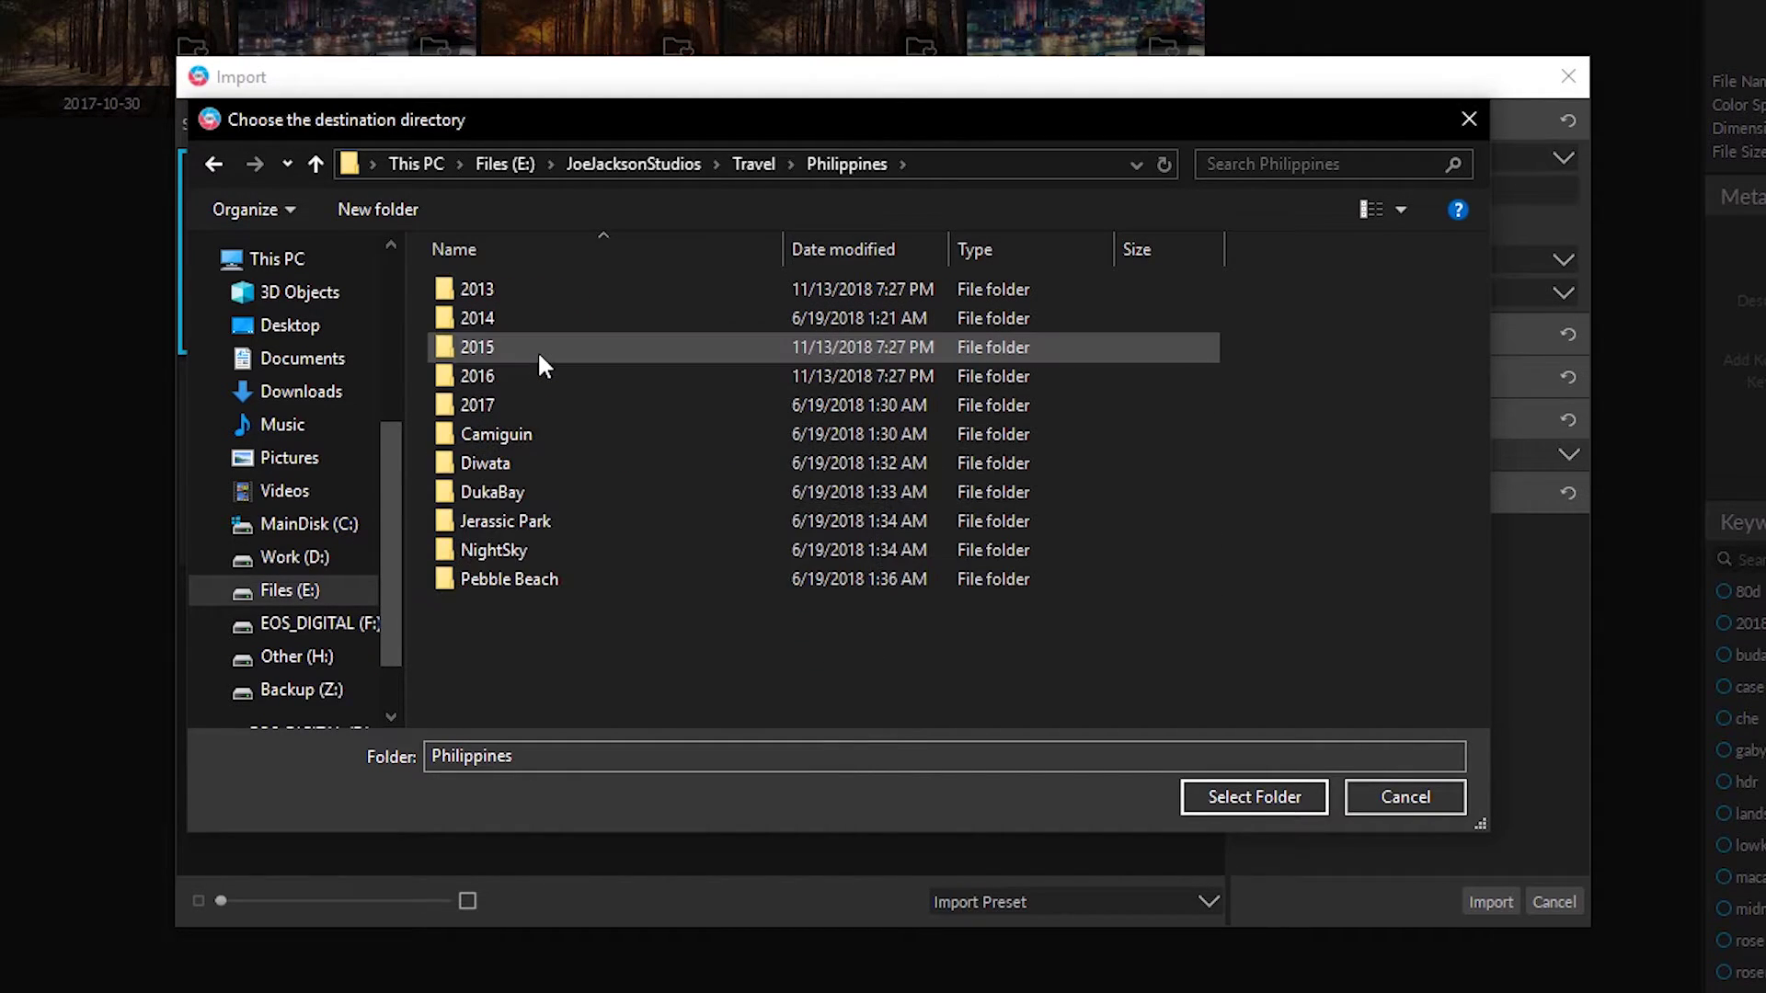
pyautogui.rightClick(566, 618)
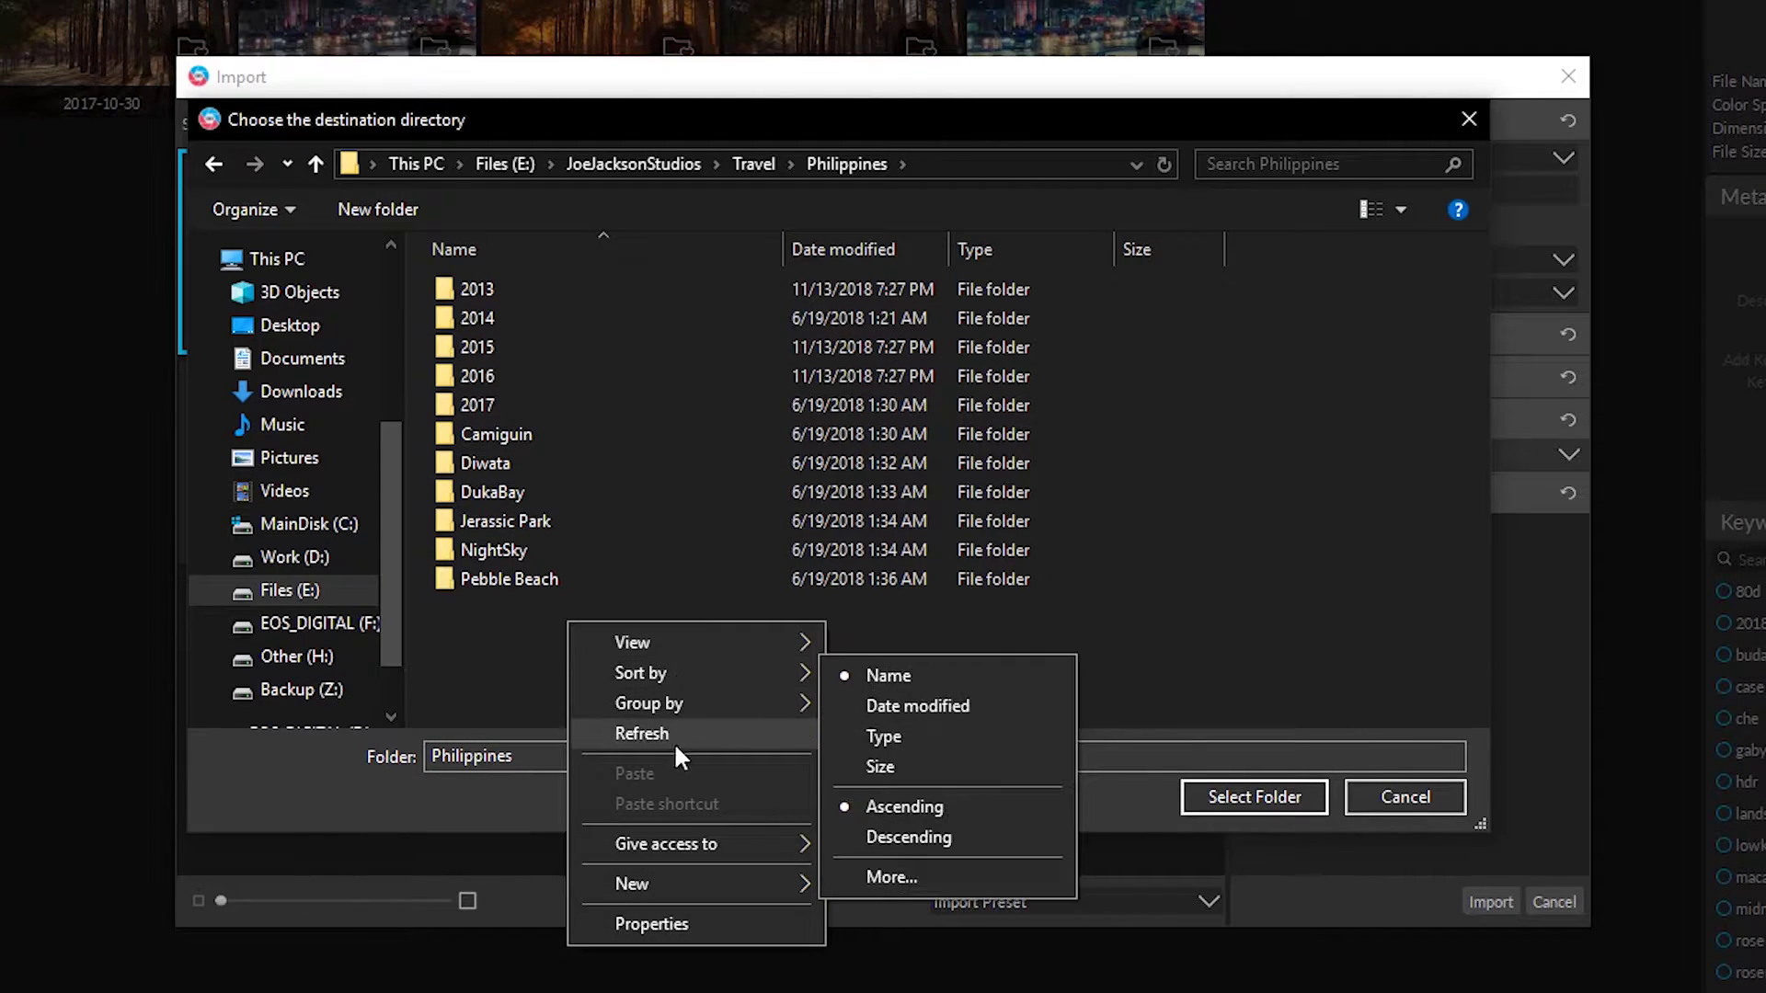
pyautogui.moveTo(821, 881)
pyautogui.click(893, 886)
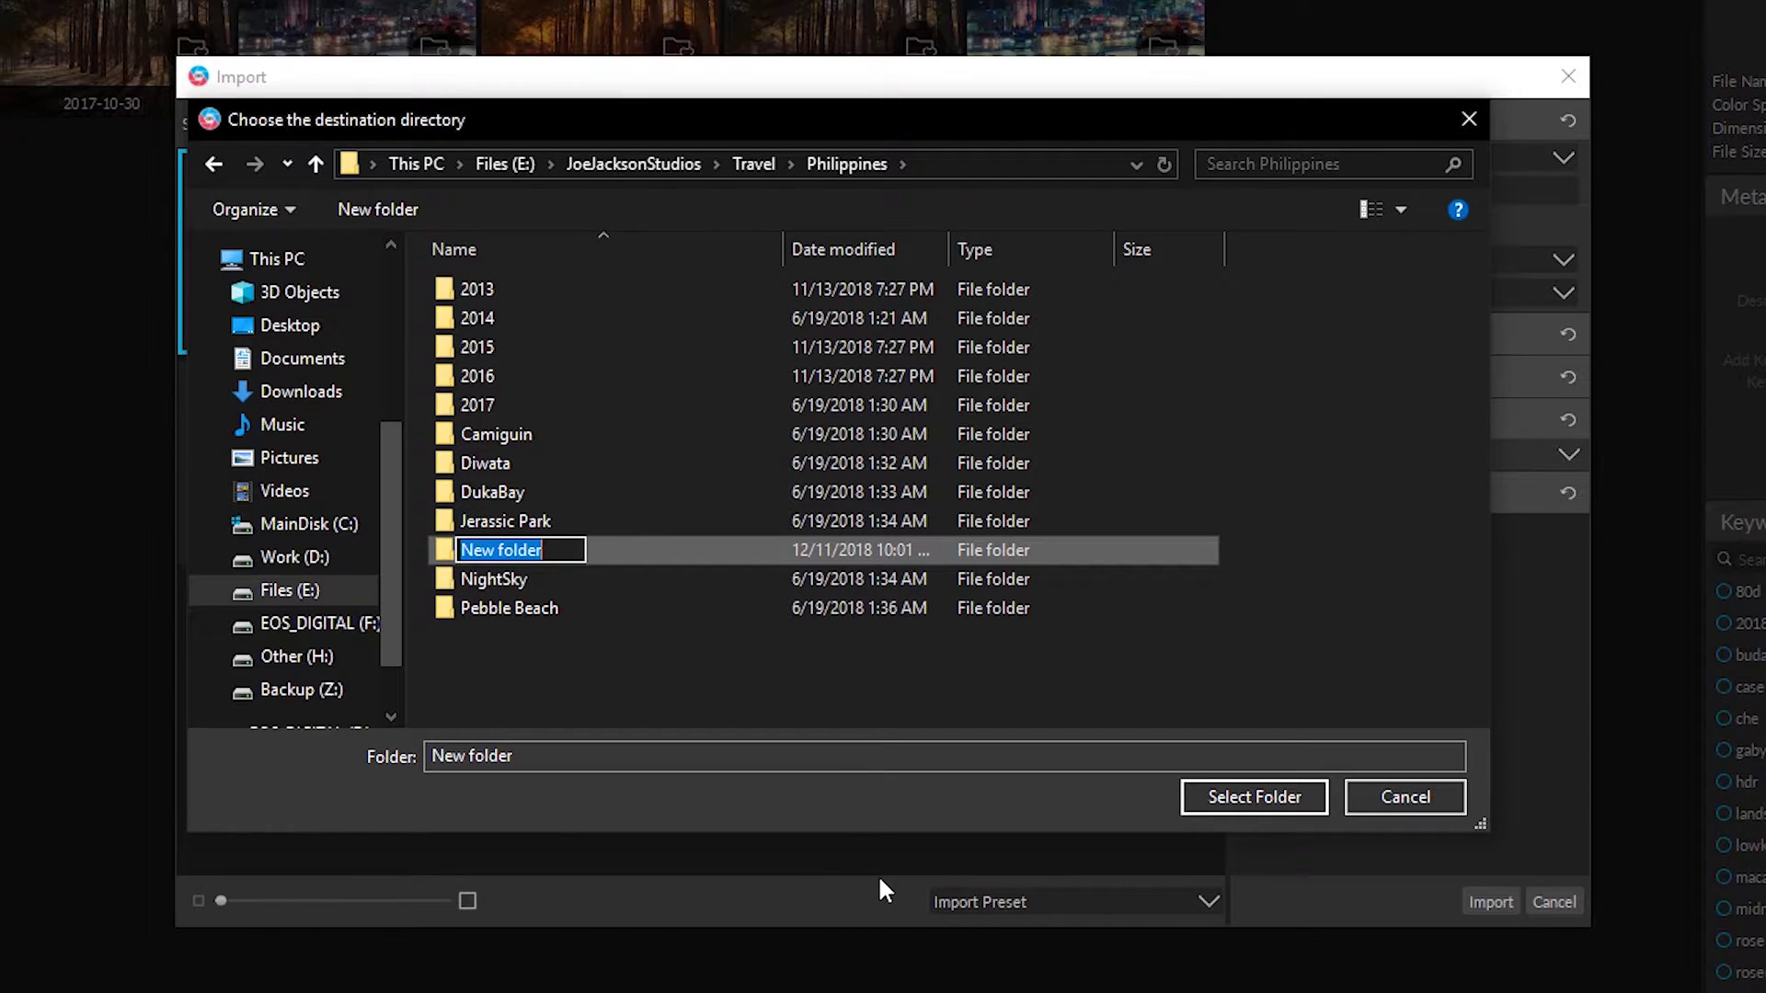
pyautogui.write('2018')
pyautogui.press('Return')
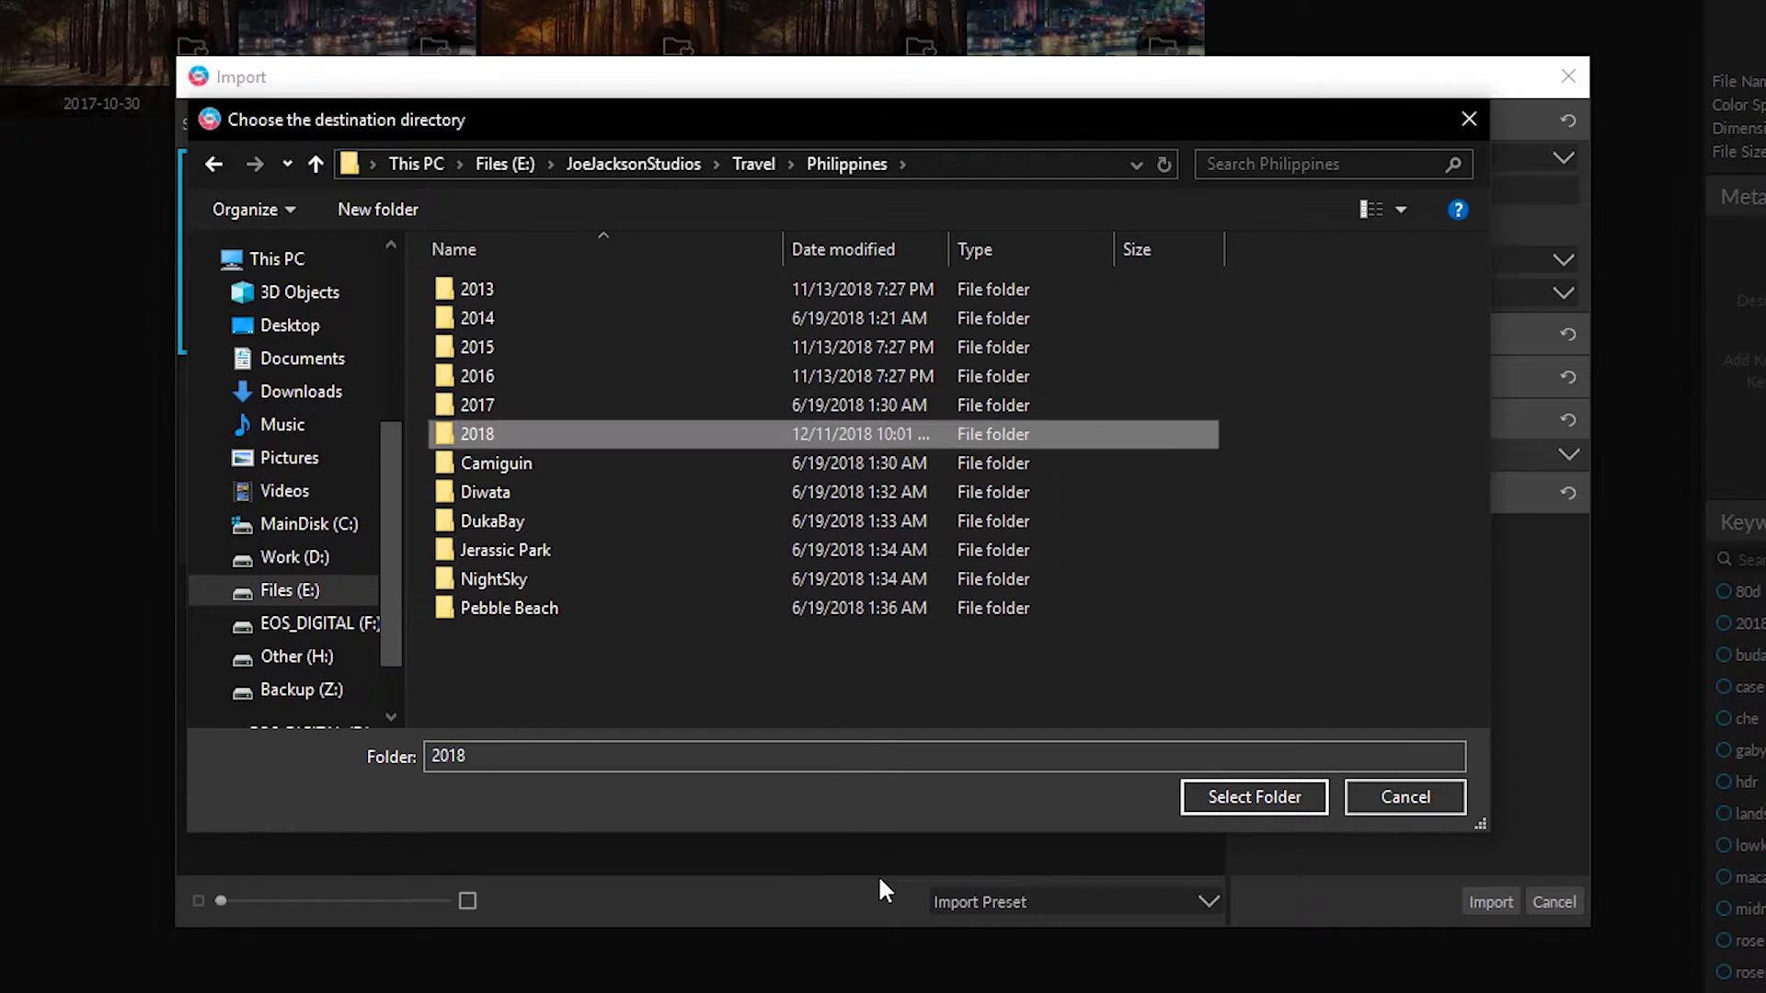
pyautogui.click(1279, 799)
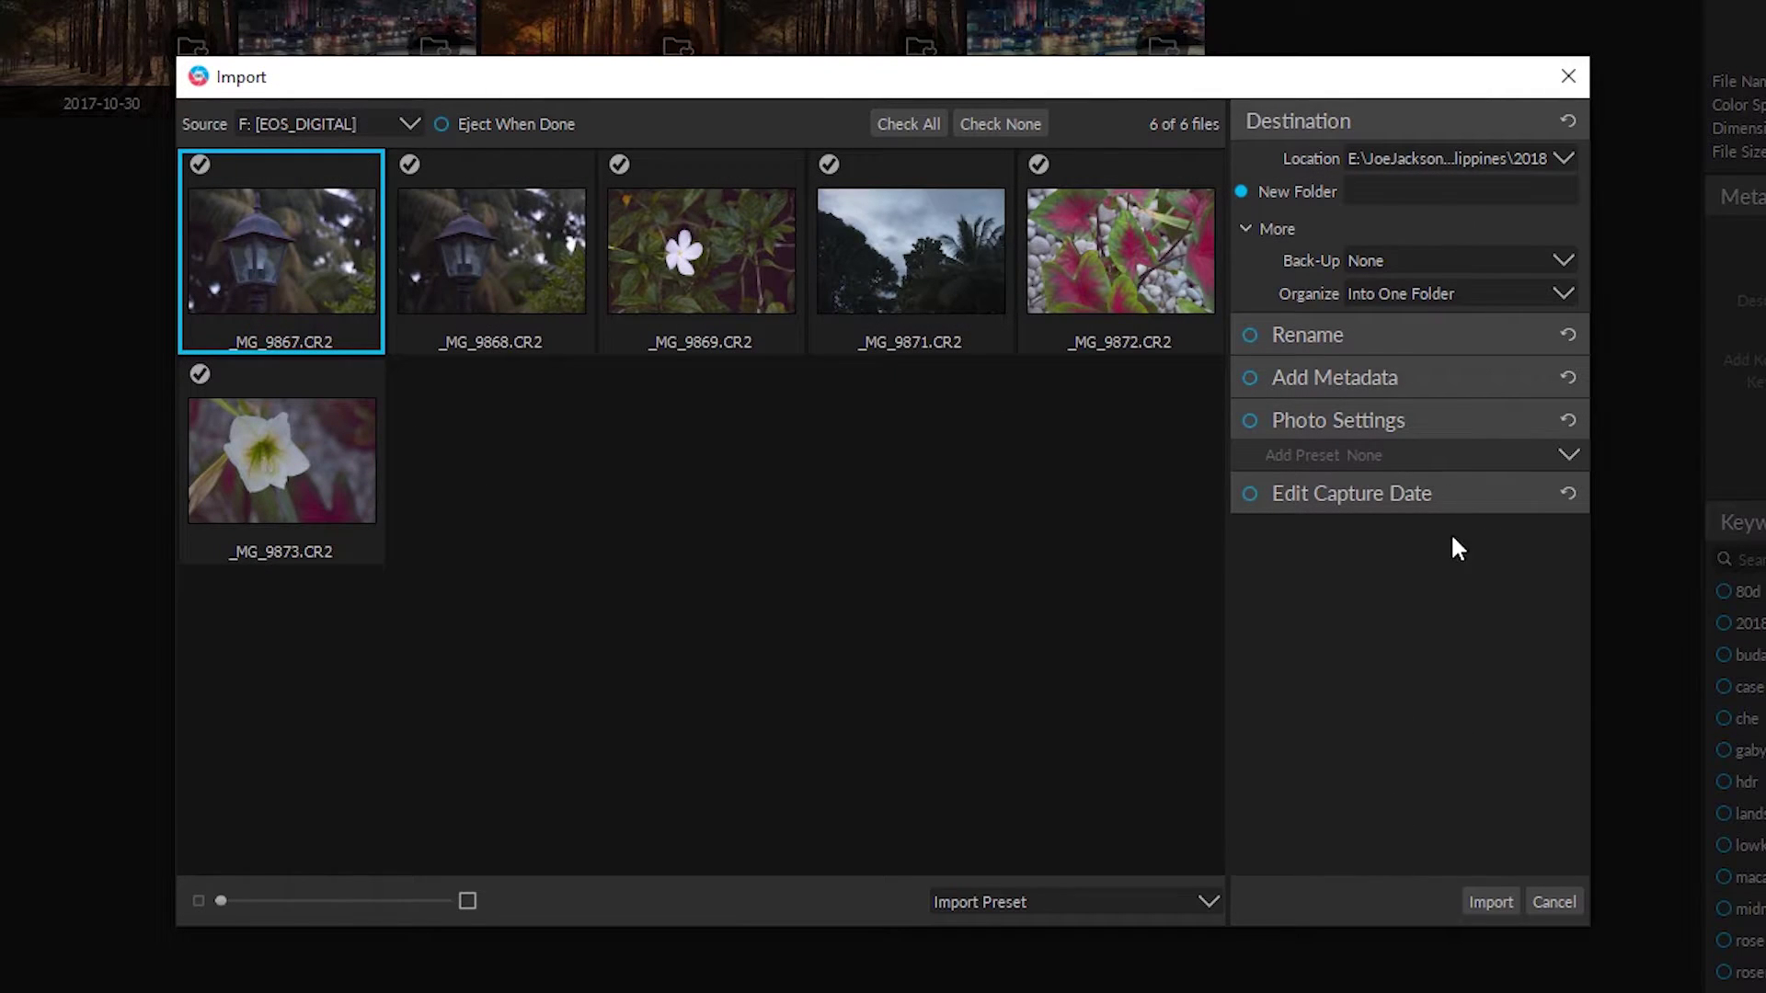
# Review the Rename and Metadata options and turn off applying photo settings on import.
pyautogui.click(1532, 335)
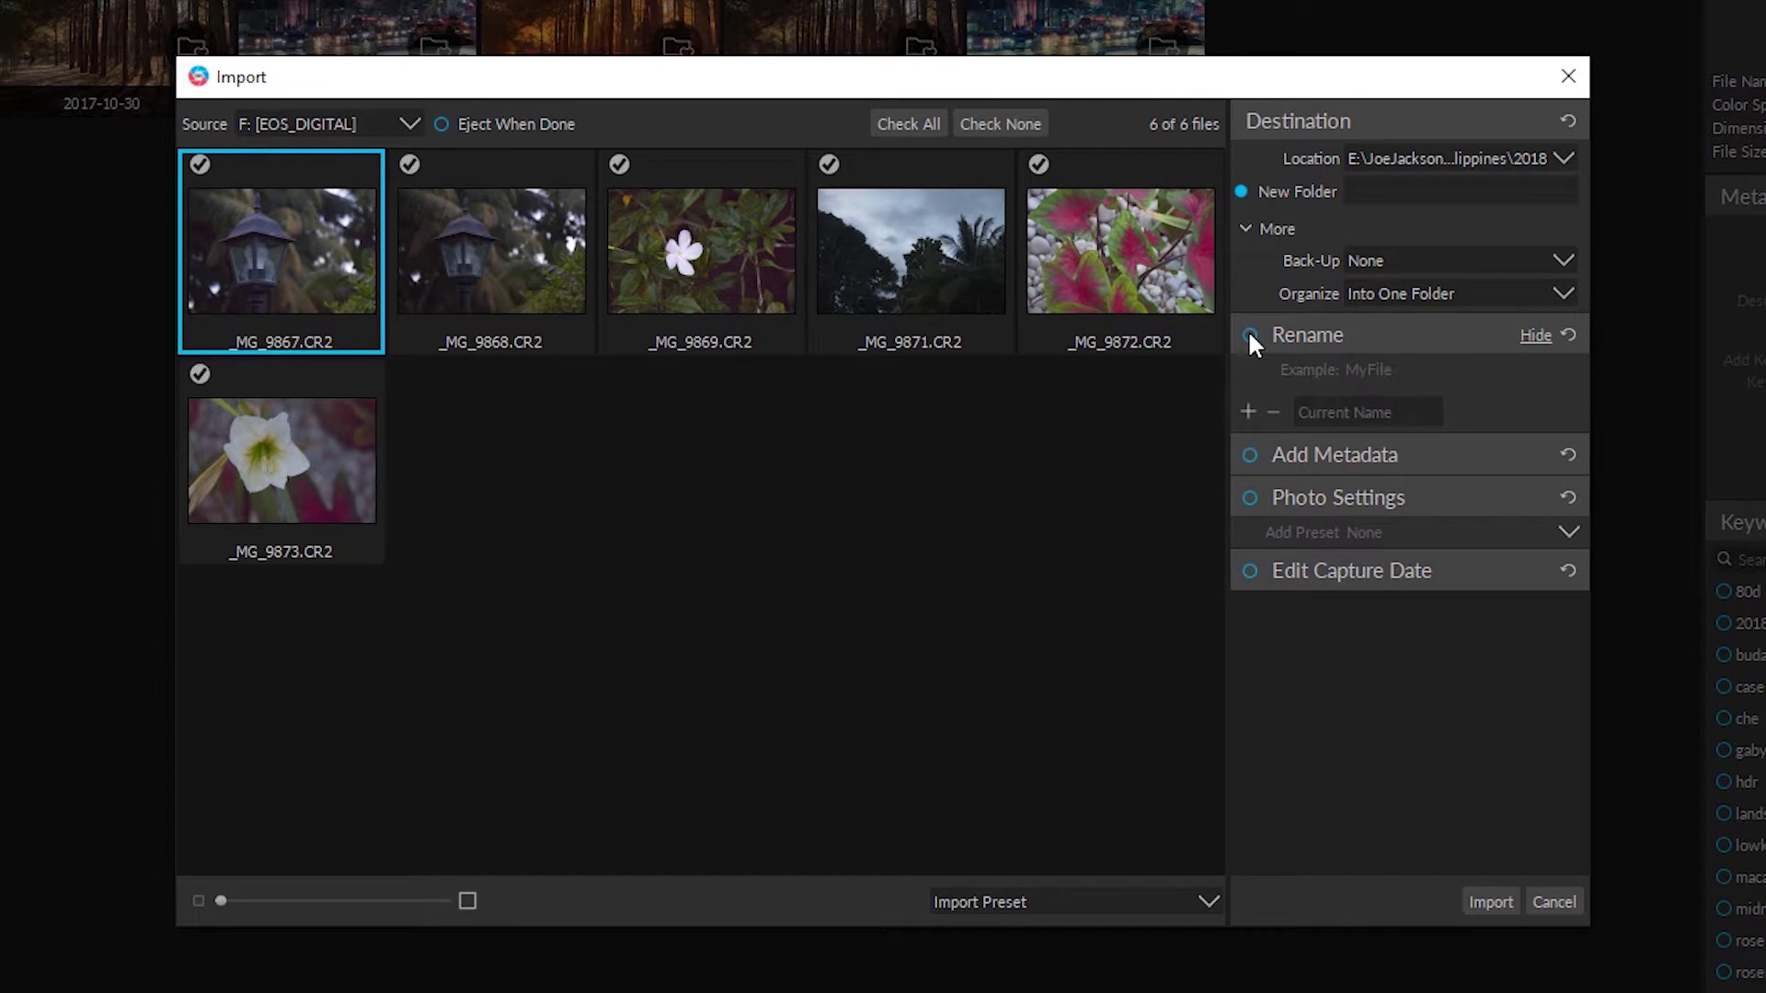
pyautogui.click(1373, 456)
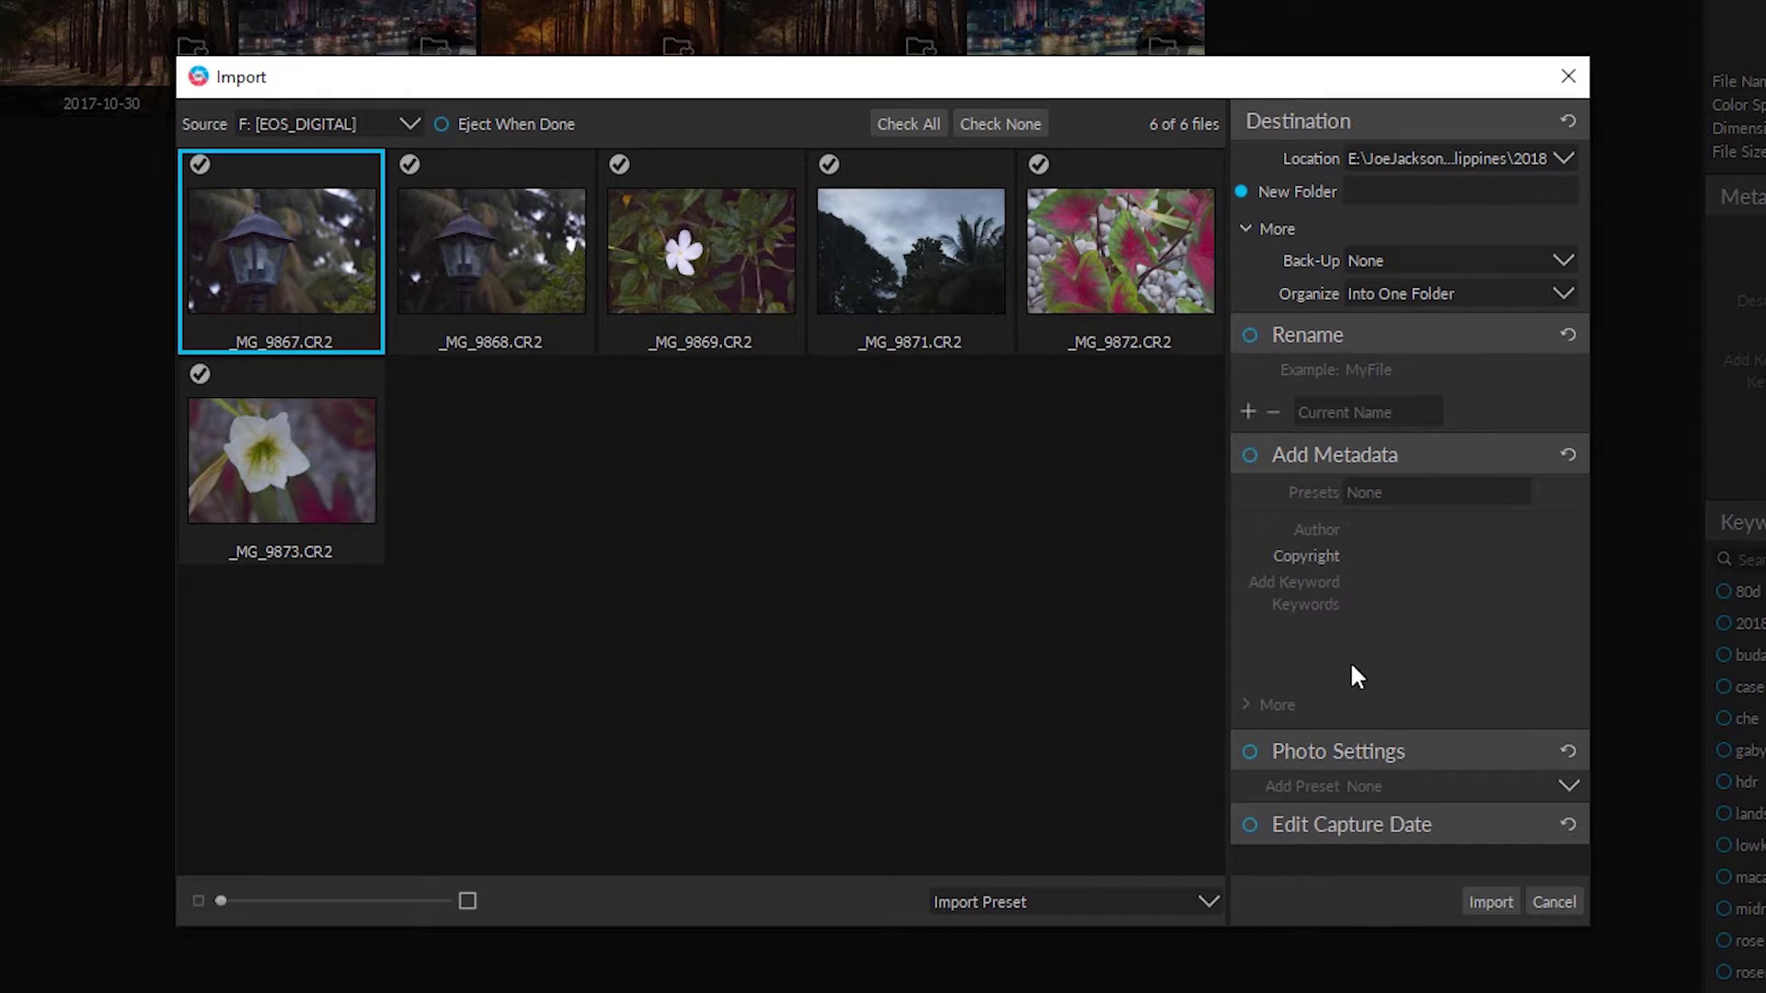
pyautogui.click(1355, 743)
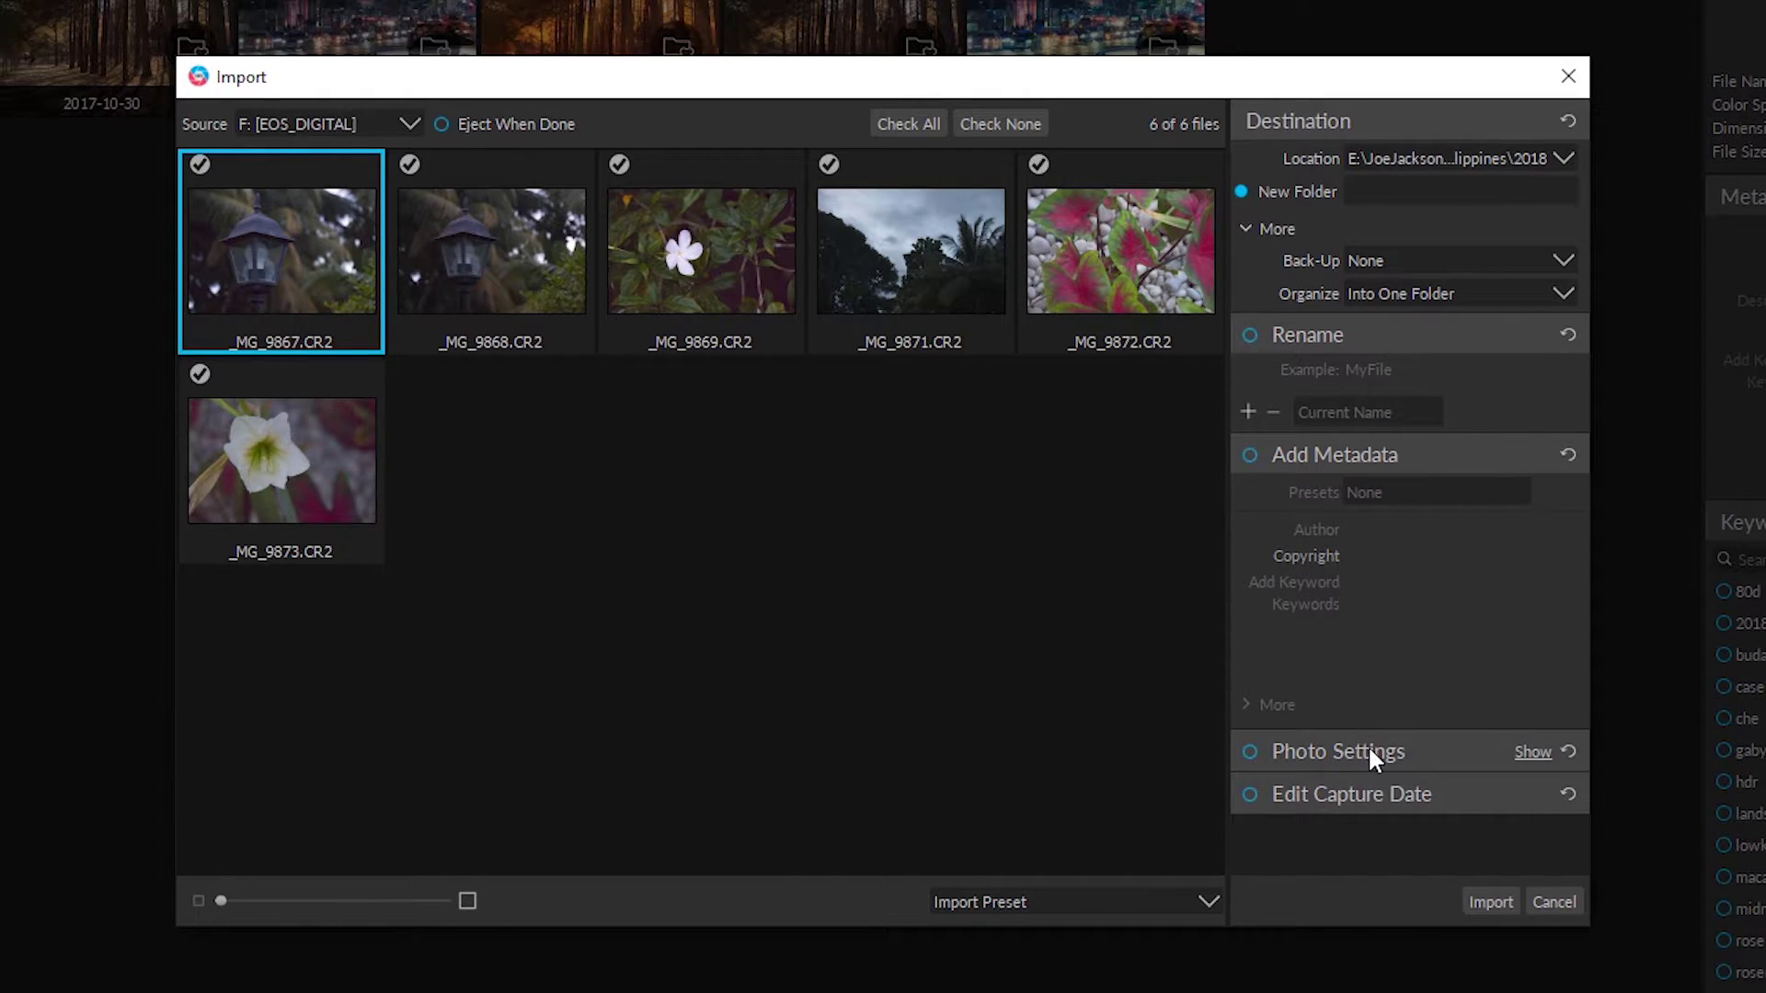
pyautogui.click(1363, 748)
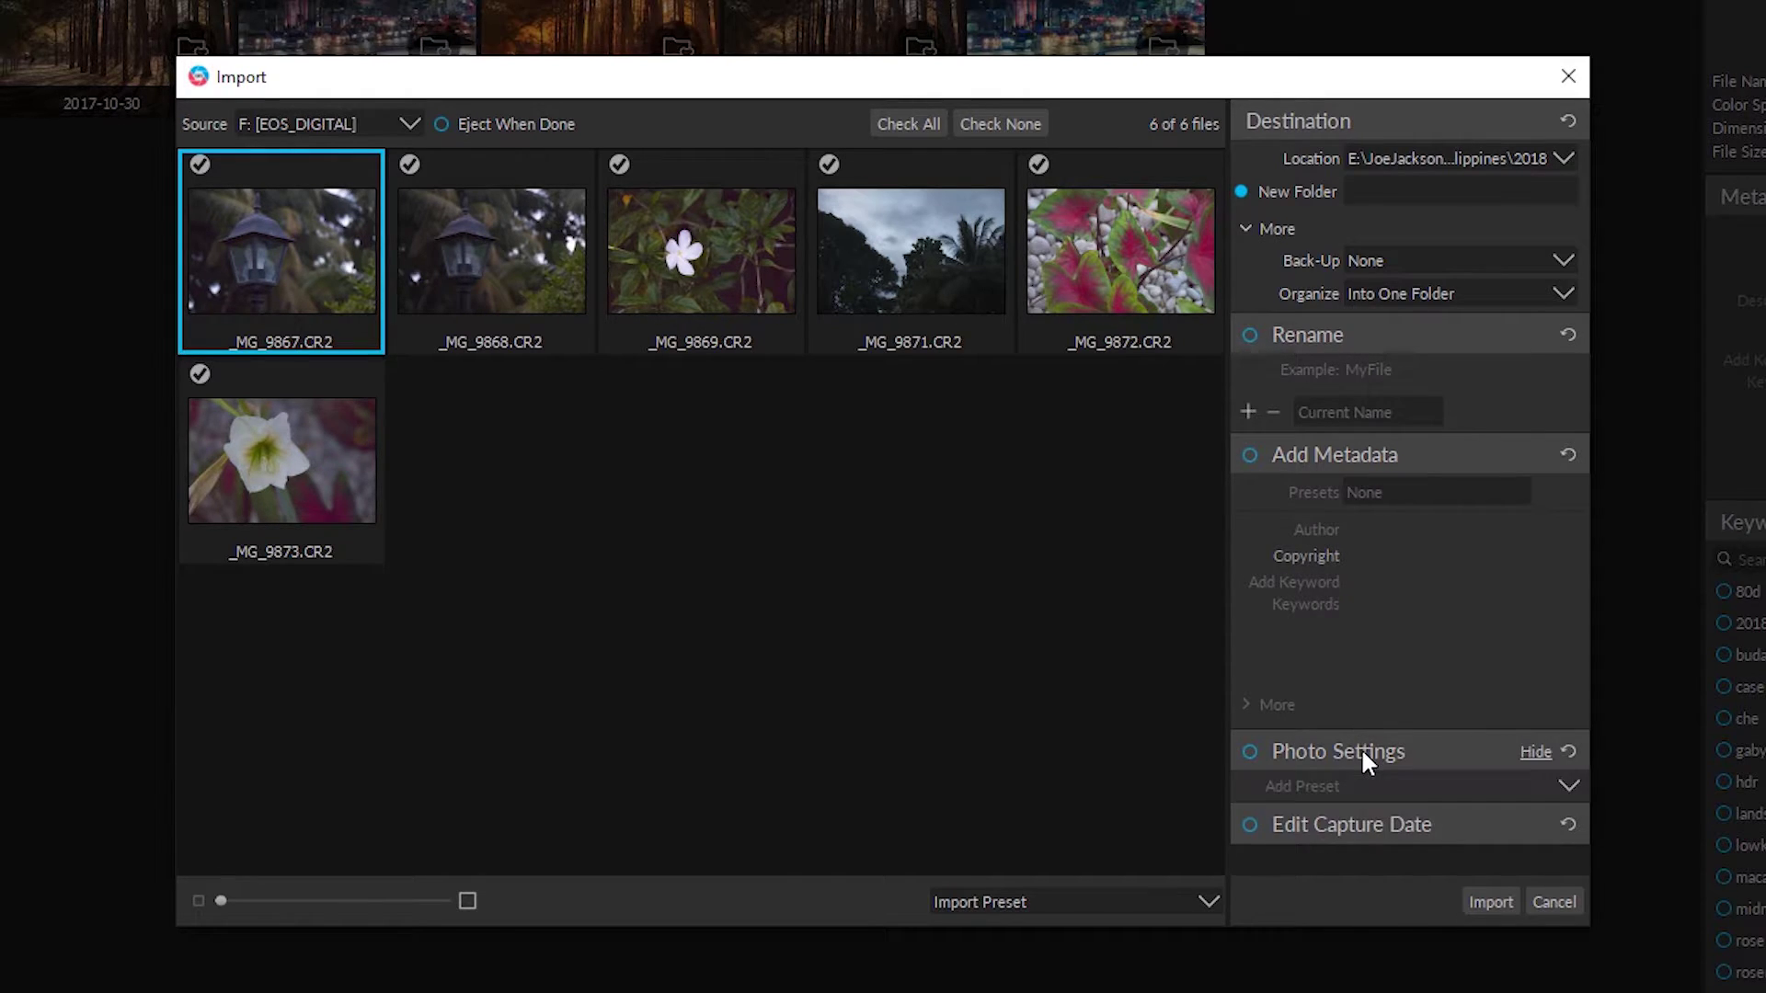
pyautogui.click(1248, 751)
# Check backup choices, keep Organize as Into One Folder, and import the six photos.
pyautogui.click(1554, 267)
pyautogui.click(1563, 294)
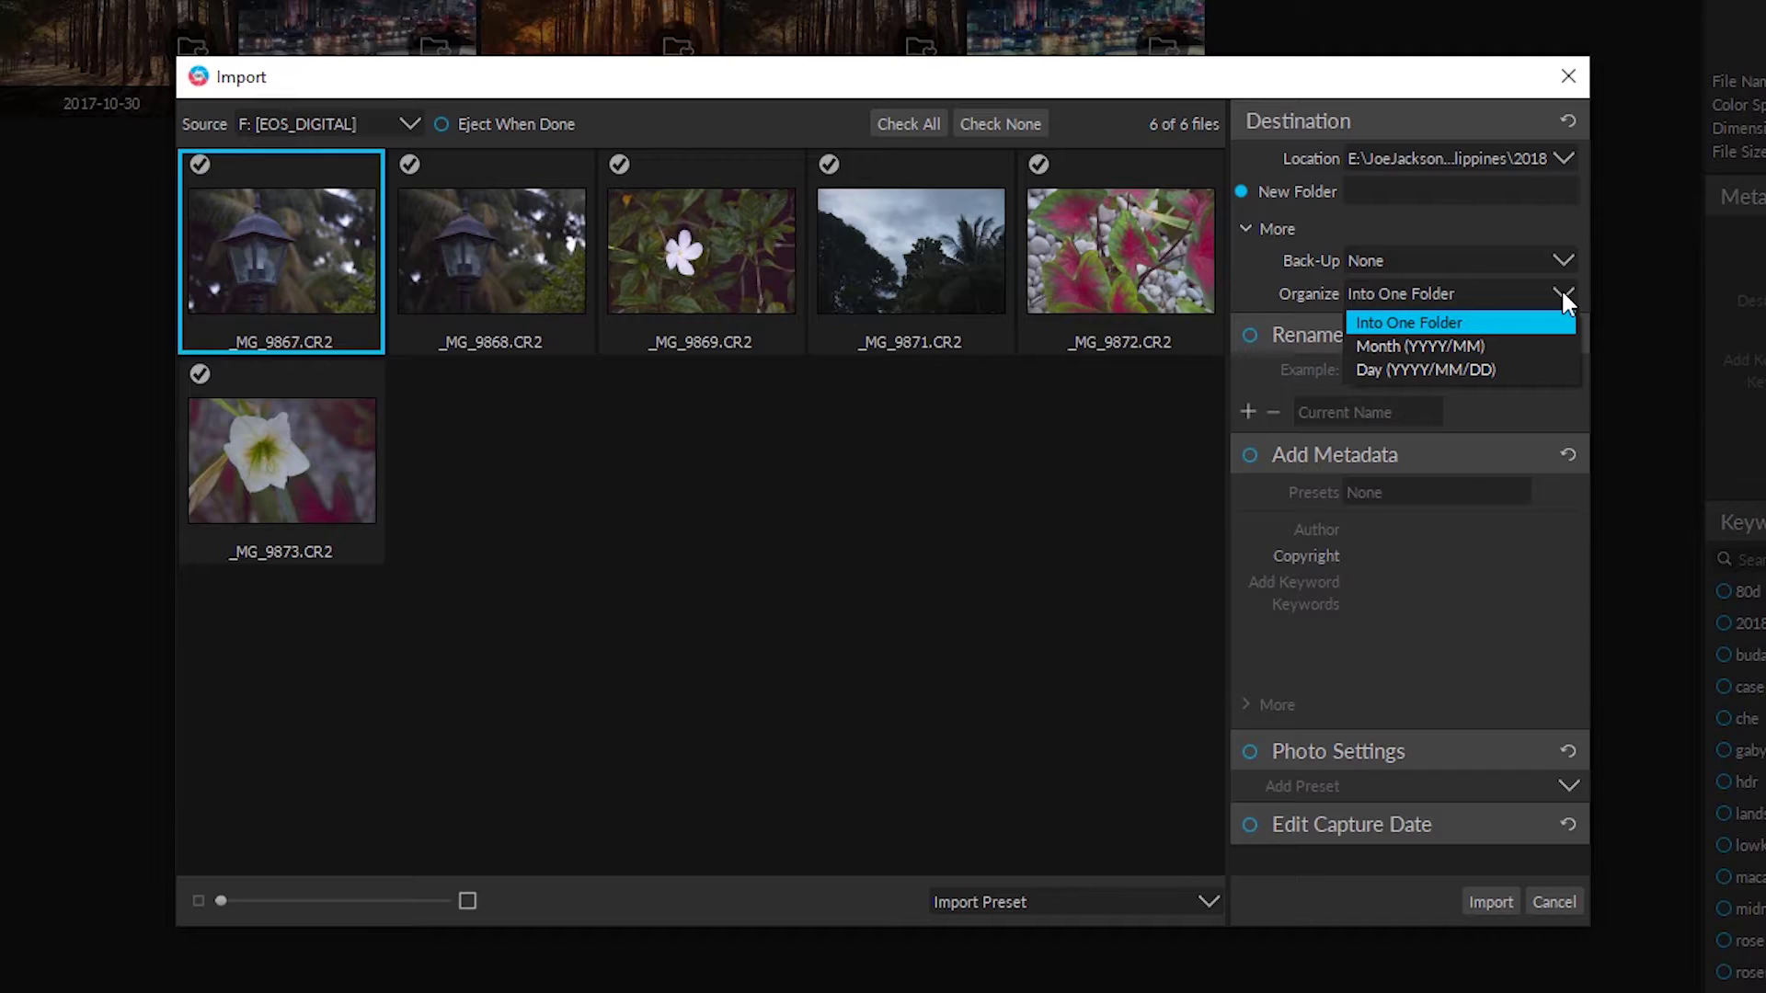
pyautogui.click(1562, 293)
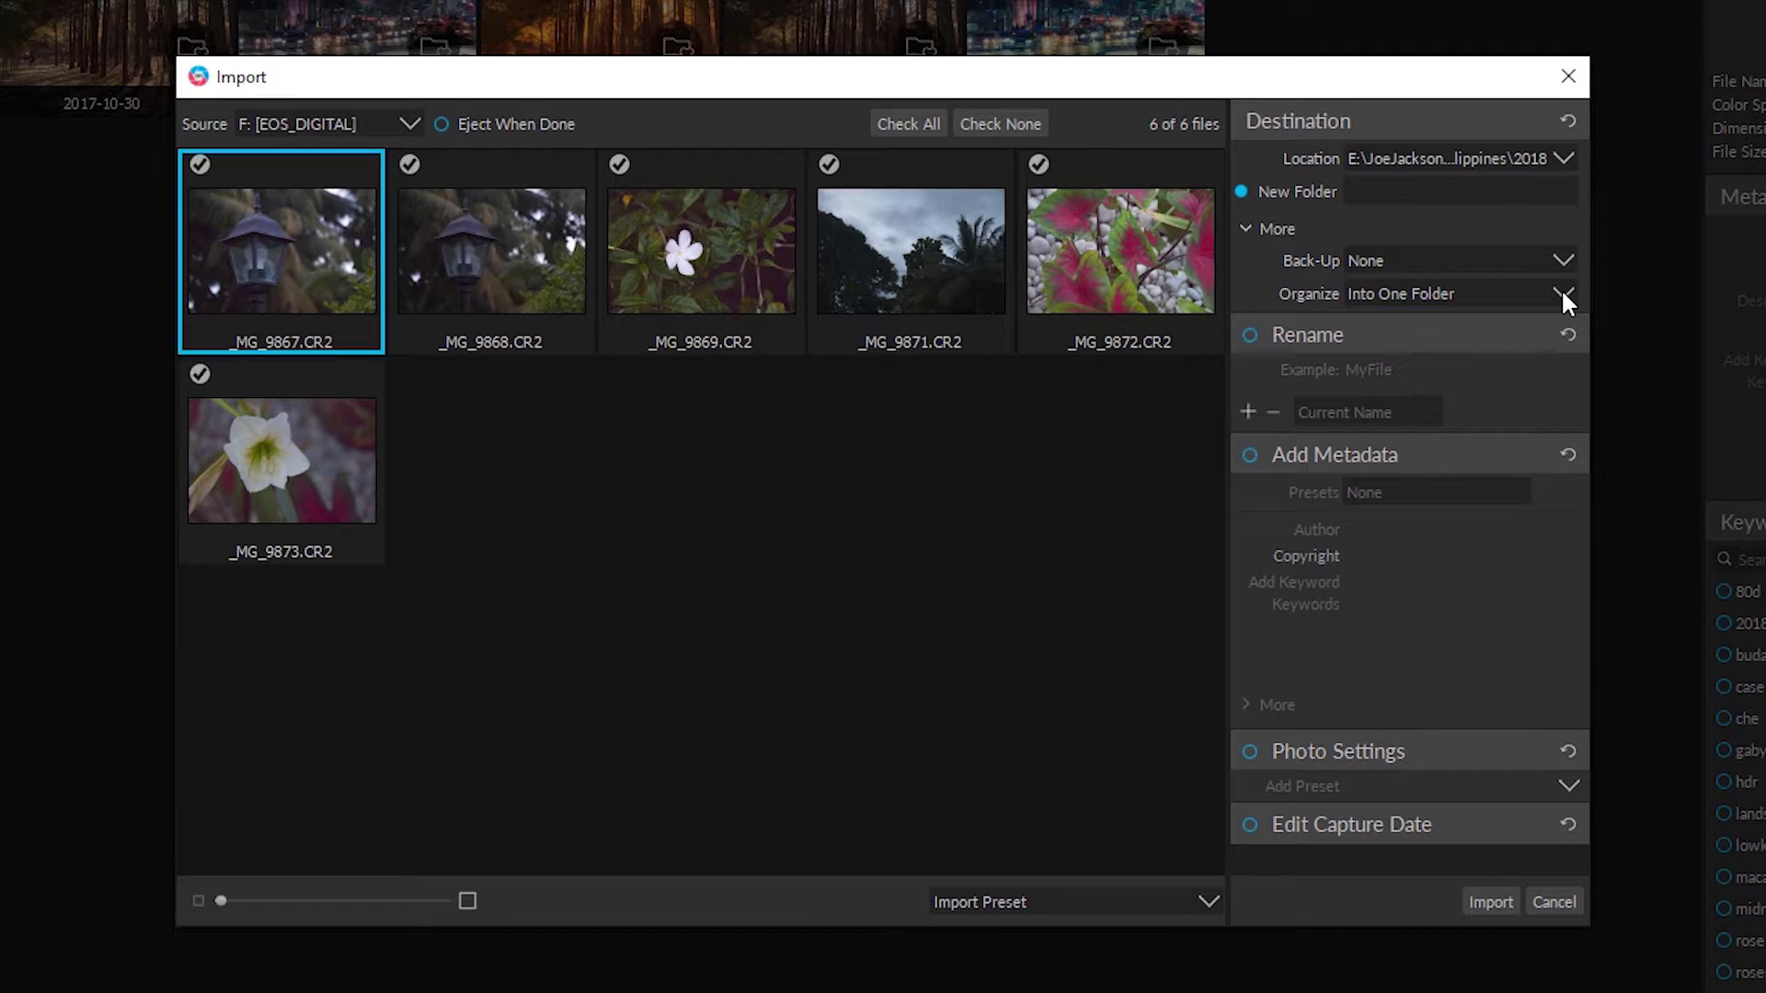
pyautogui.click(1489, 901)
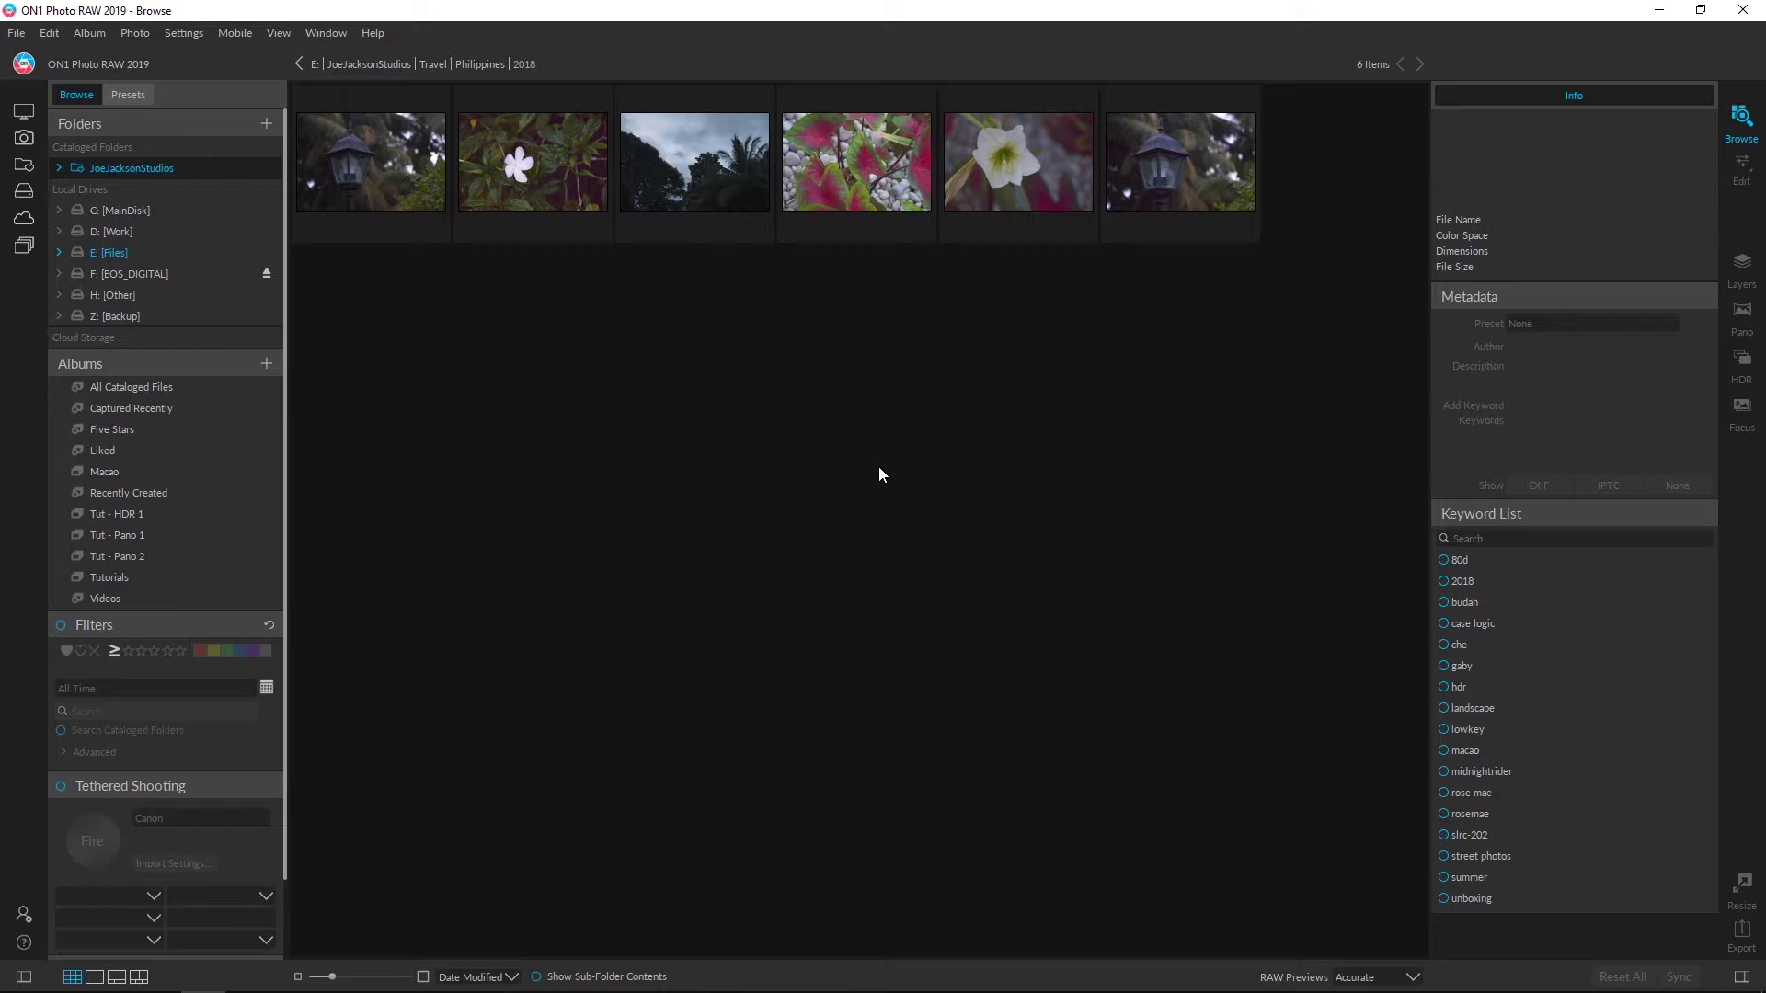
pyautogui.click(362, 148)
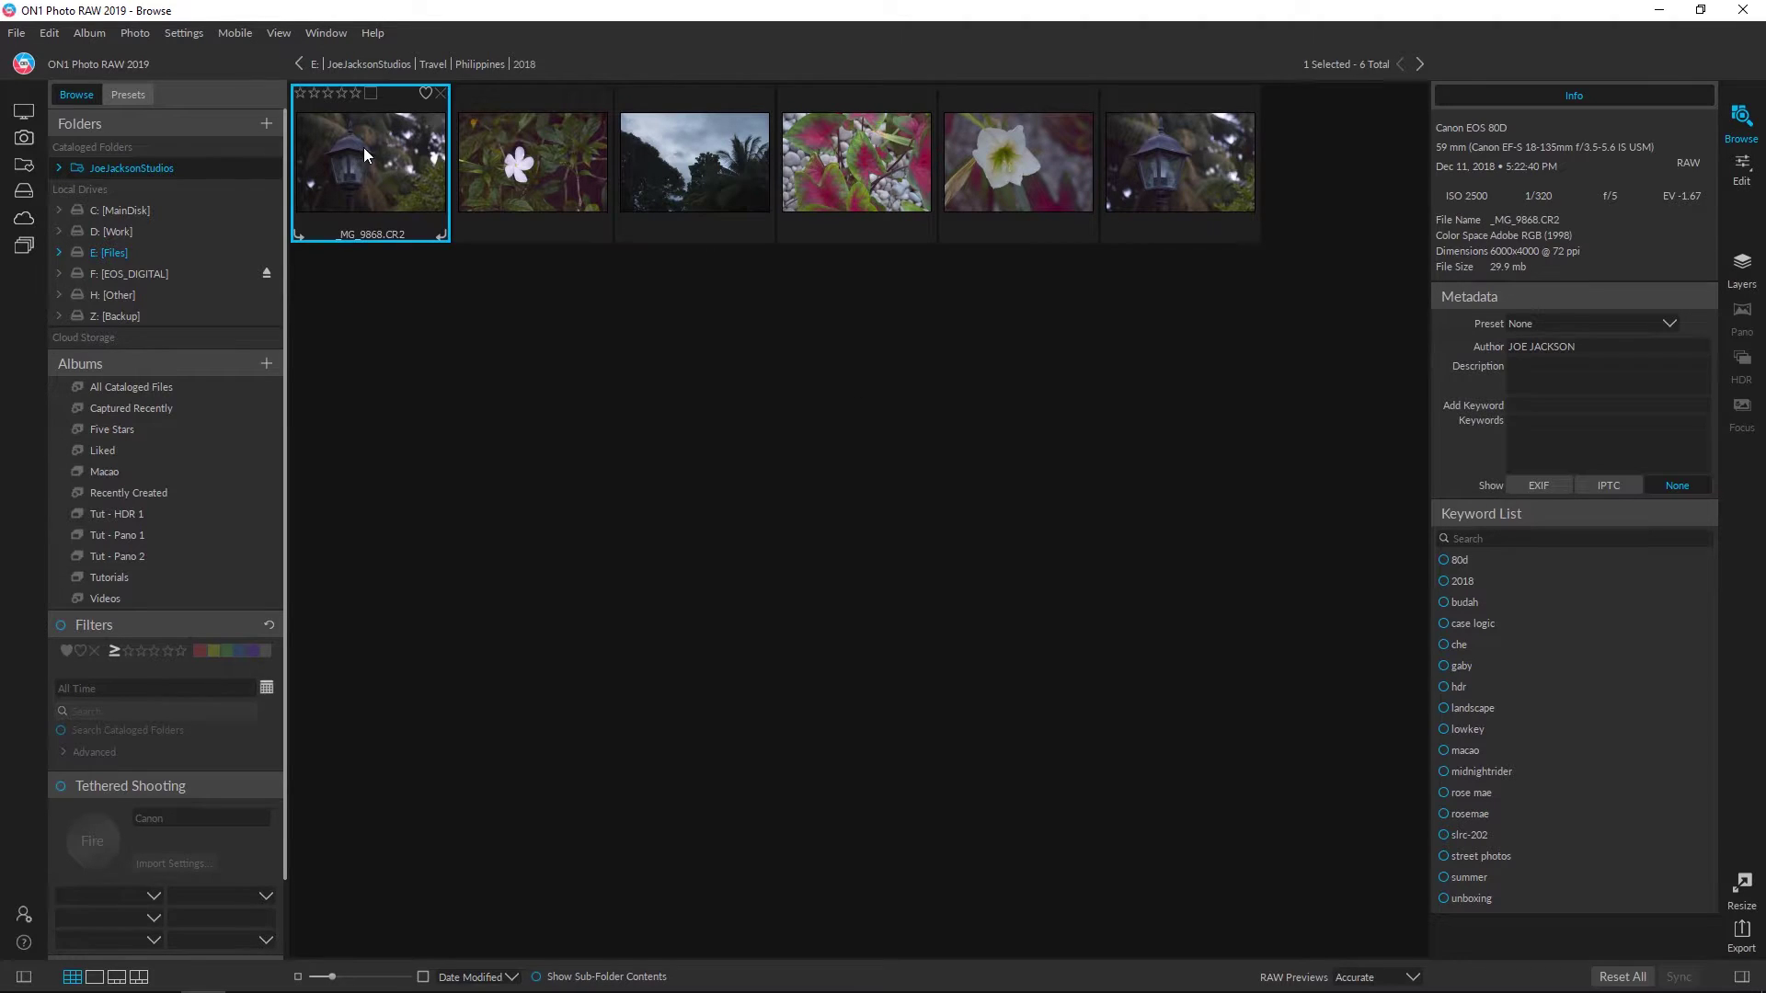
pyautogui.click(541, 147)
pyautogui.click(738, 163)
pyautogui.click(368, 161)
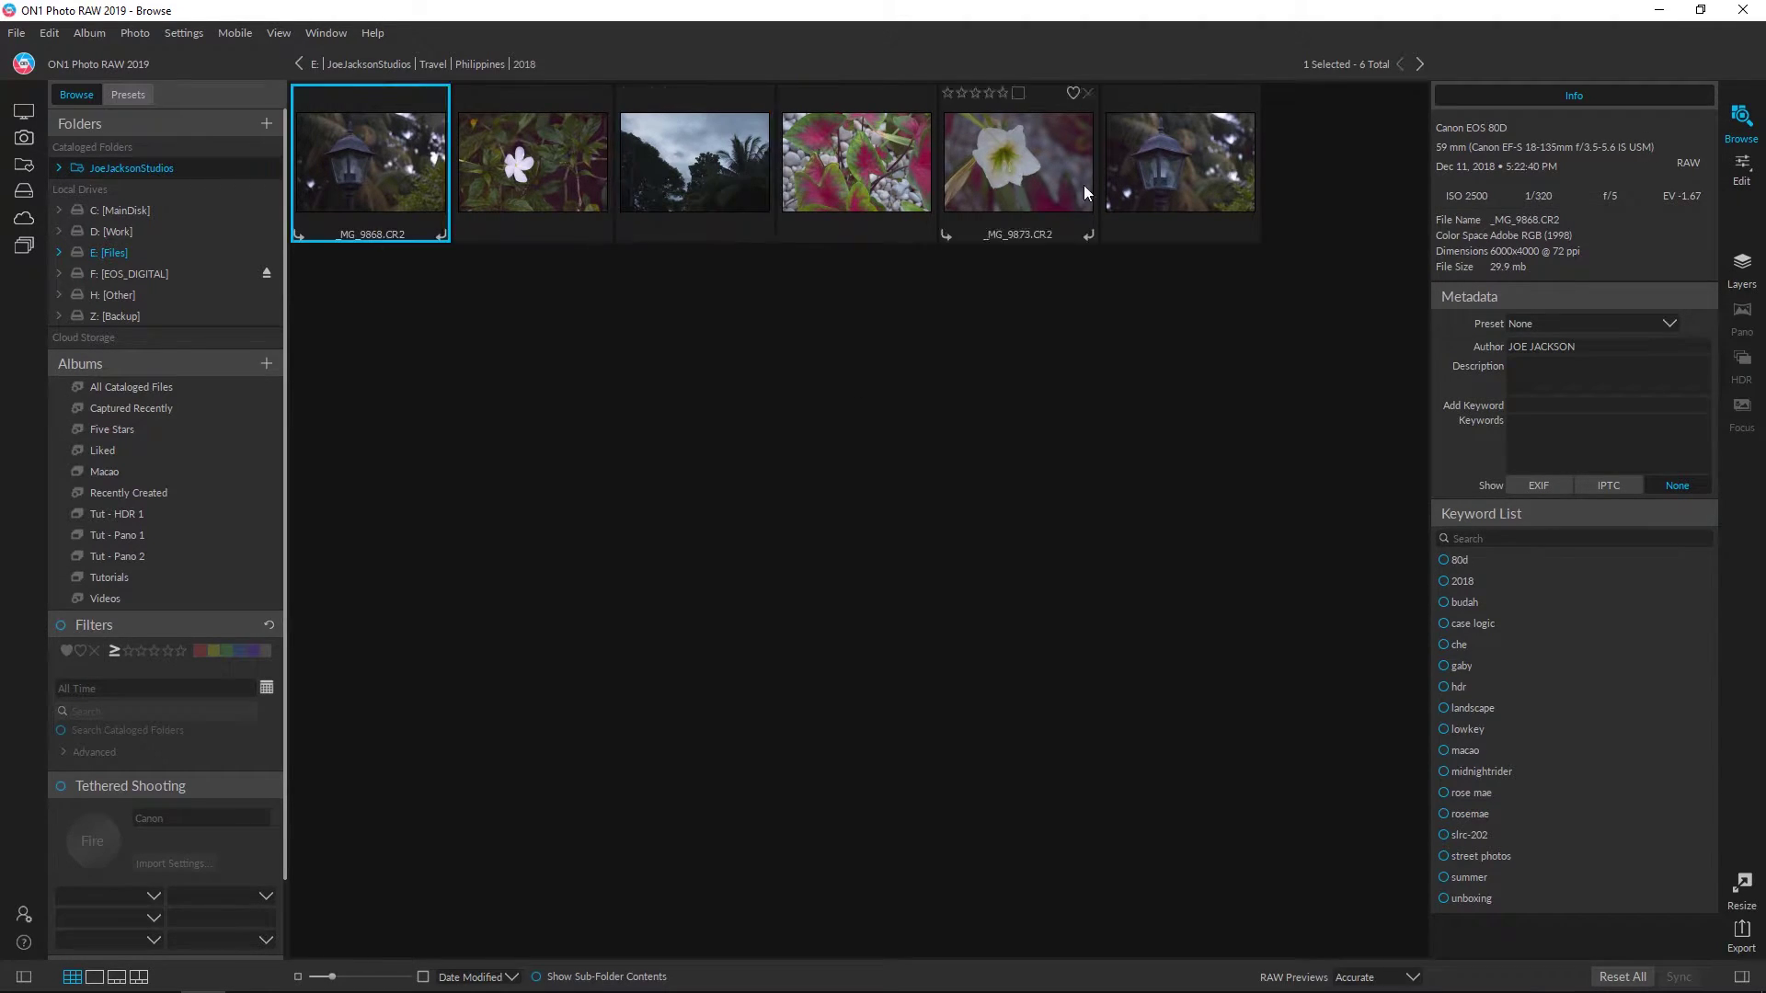
pyautogui.keyDown('shift'); pyautogui.click(1205, 177); pyautogui.keyUp('shift')
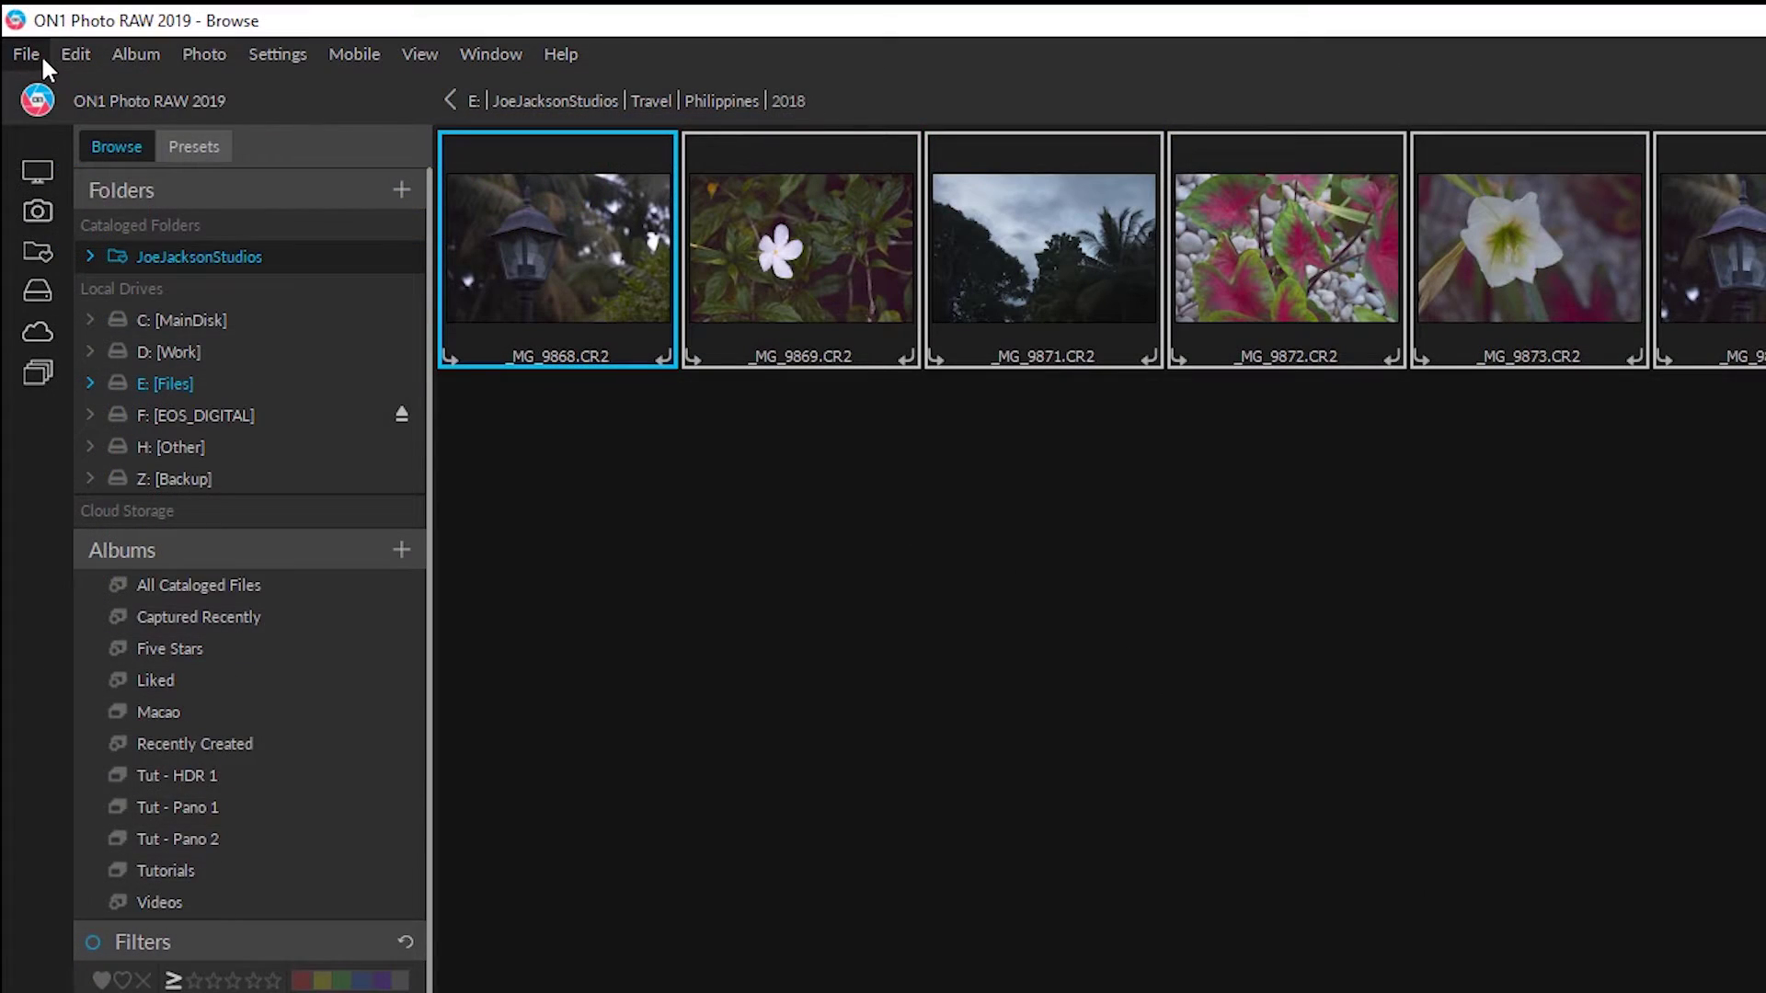
pyautogui.click(23, 32)
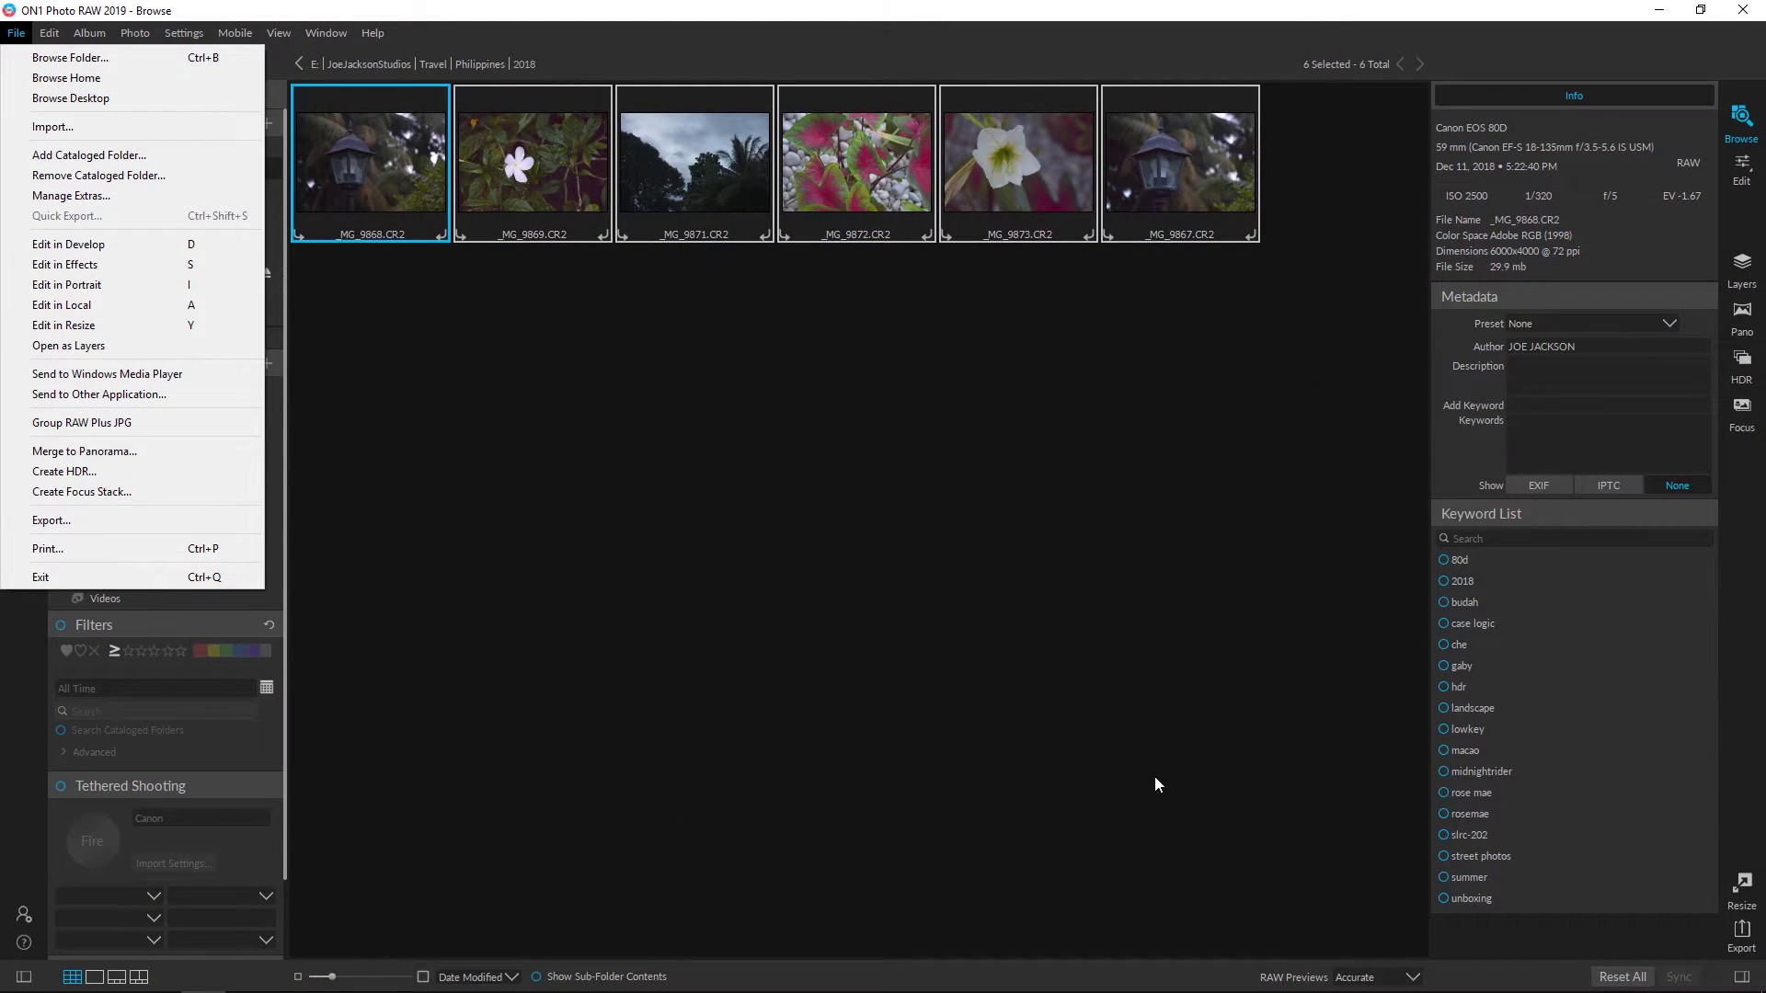
pyautogui.click(1155, 782)
pyautogui.click(402, 127)
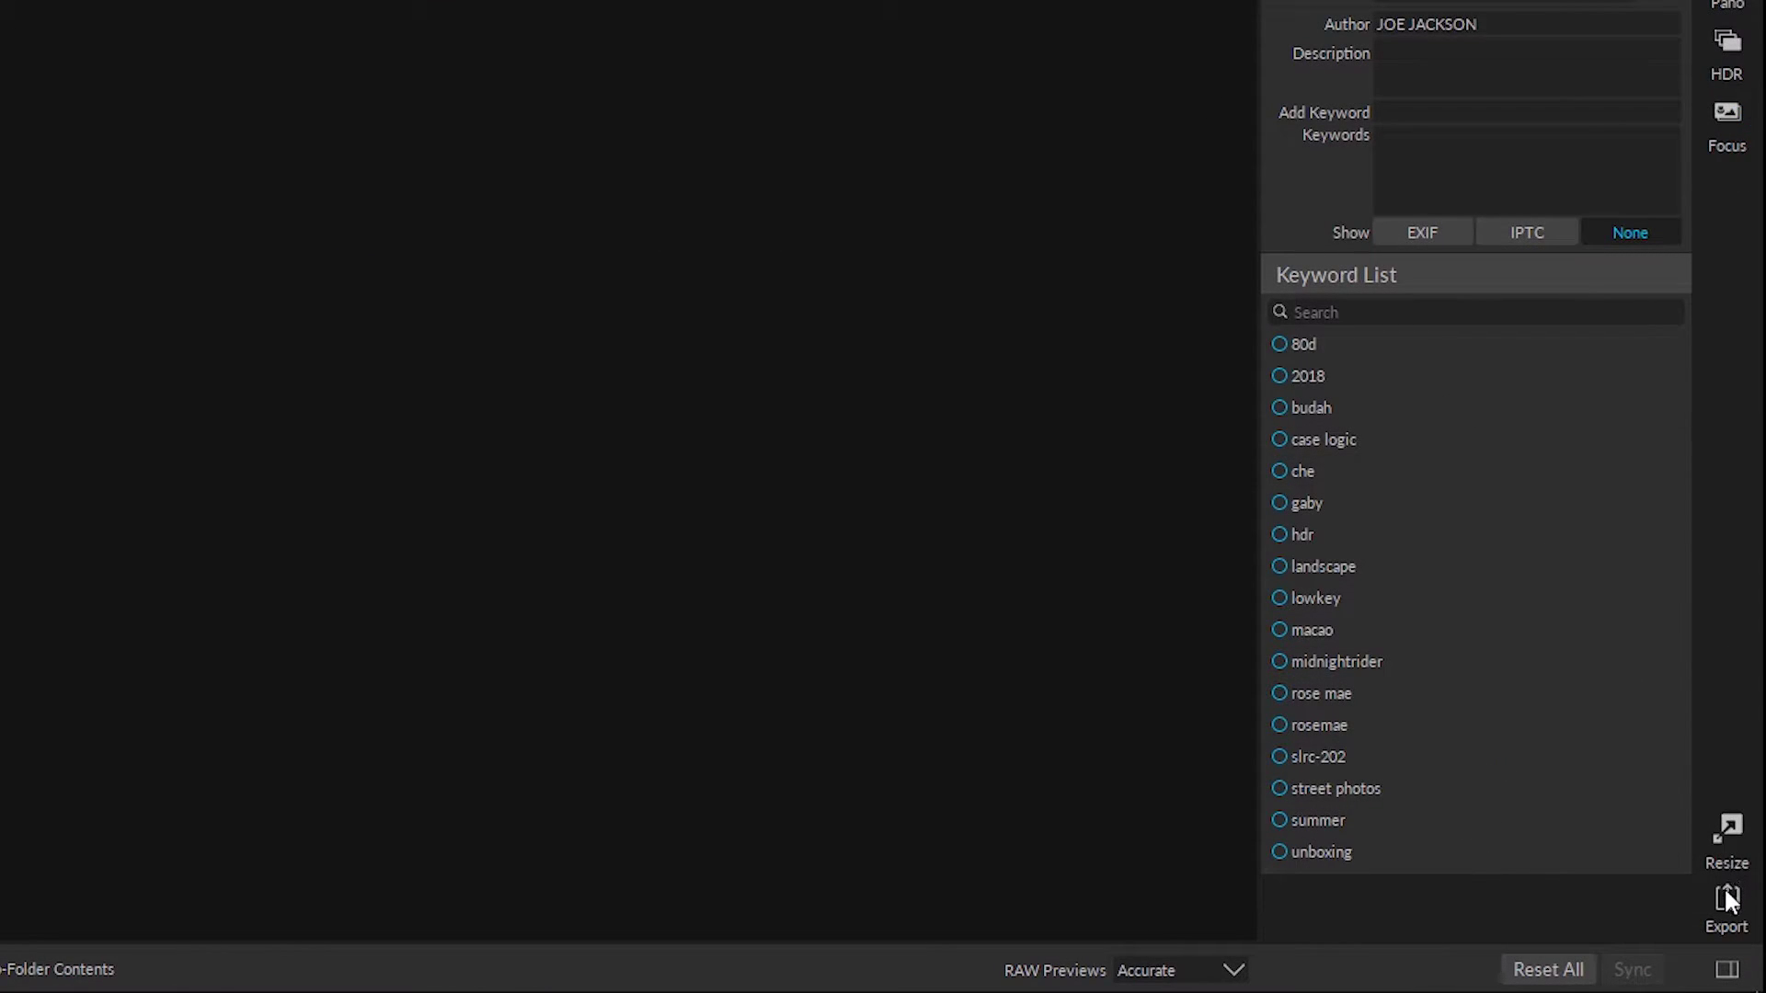
# Open Export settings, keeping 1920-pixel long edge and General (ON1 Resize) as the image type.
pyautogui.click(1727, 900)
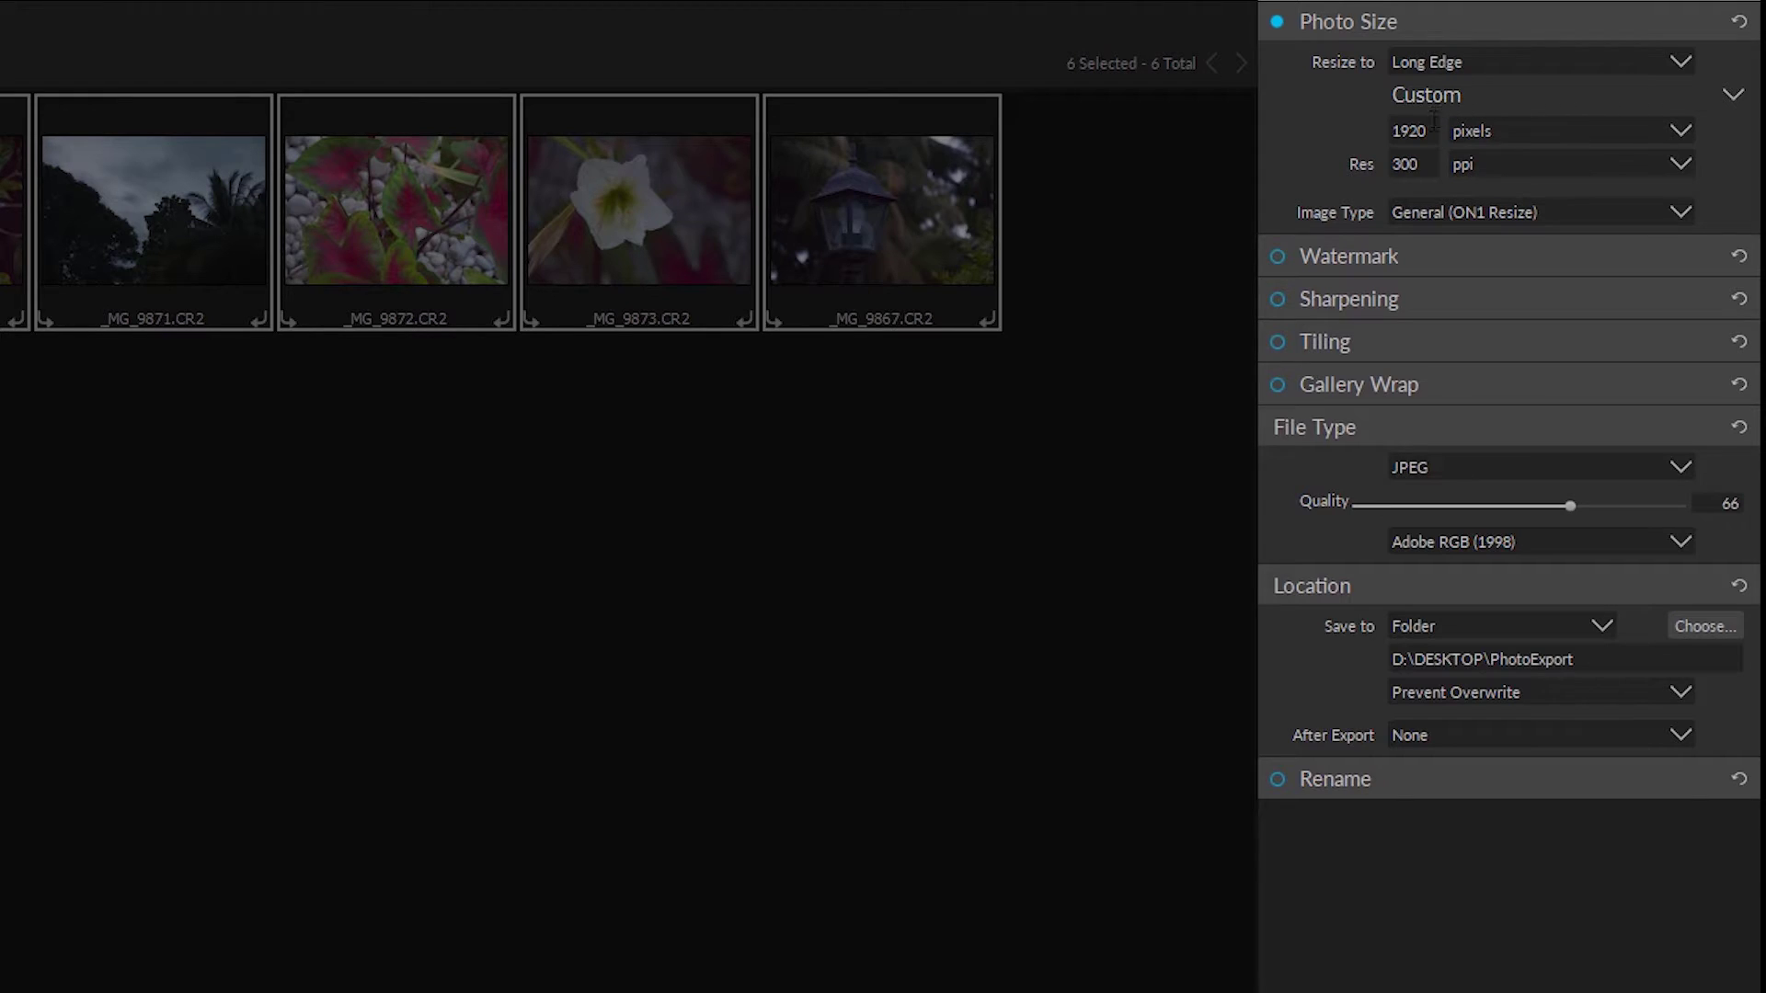
pyautogui.click(1398, 134)
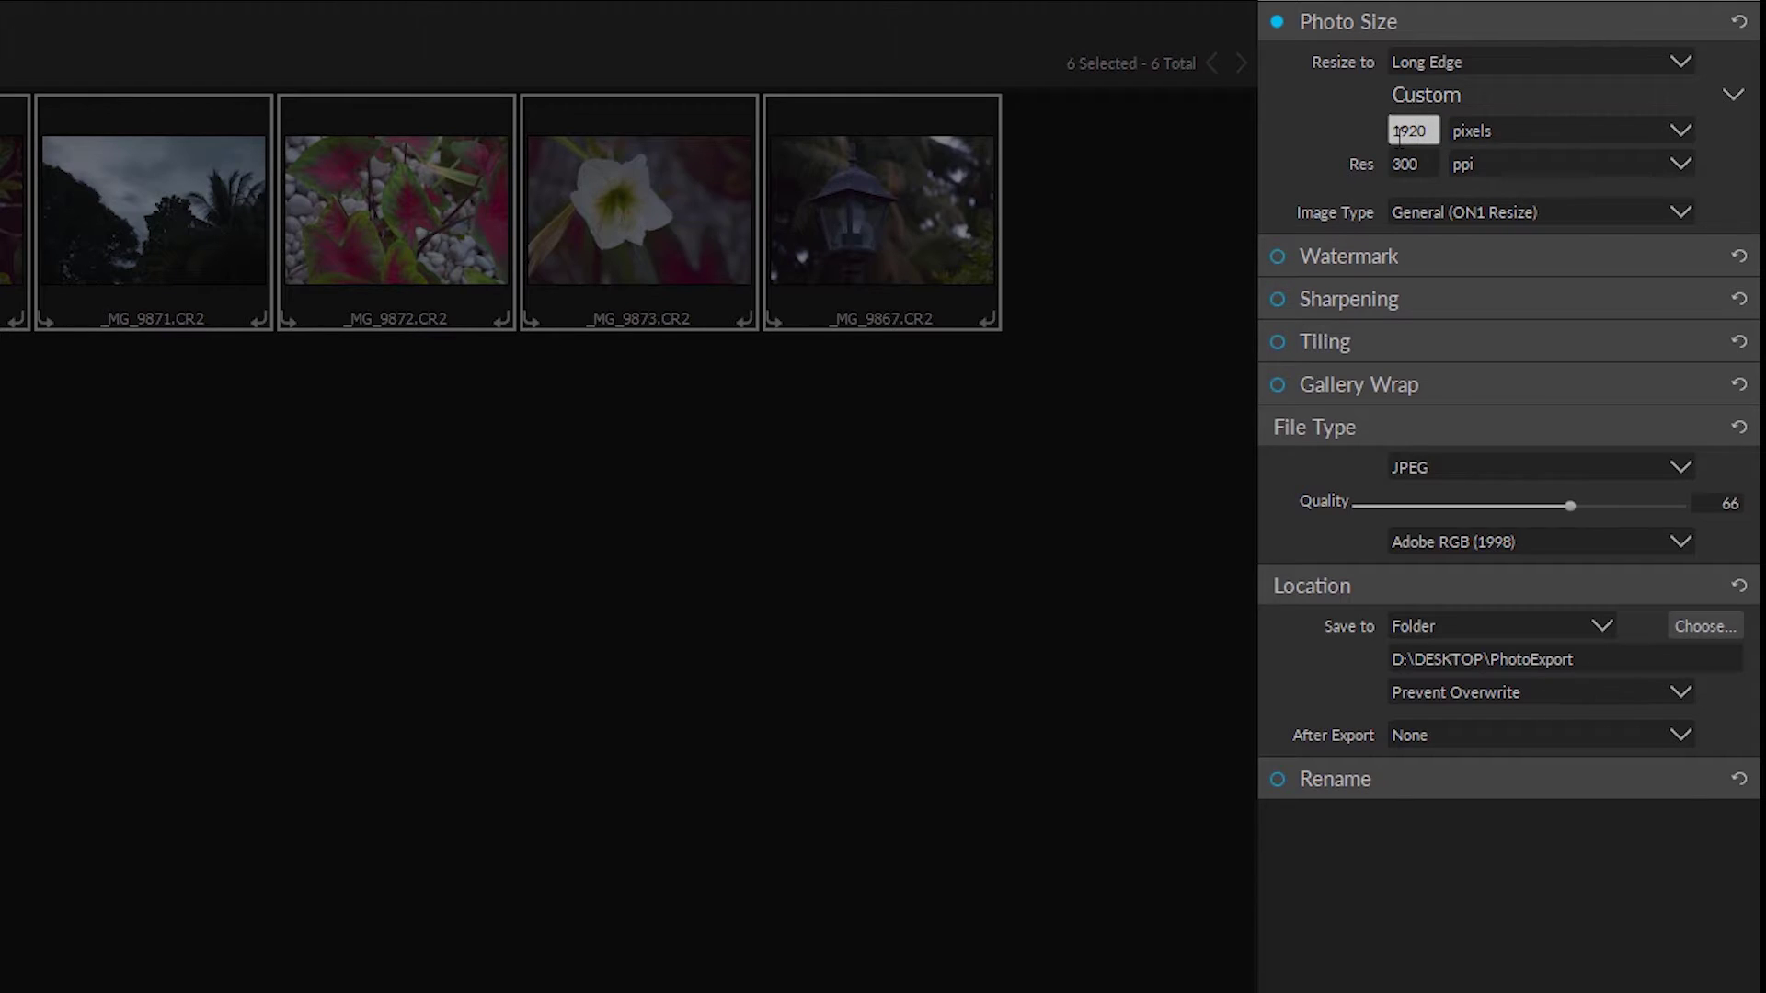
pyautogui.click(1679, 218)
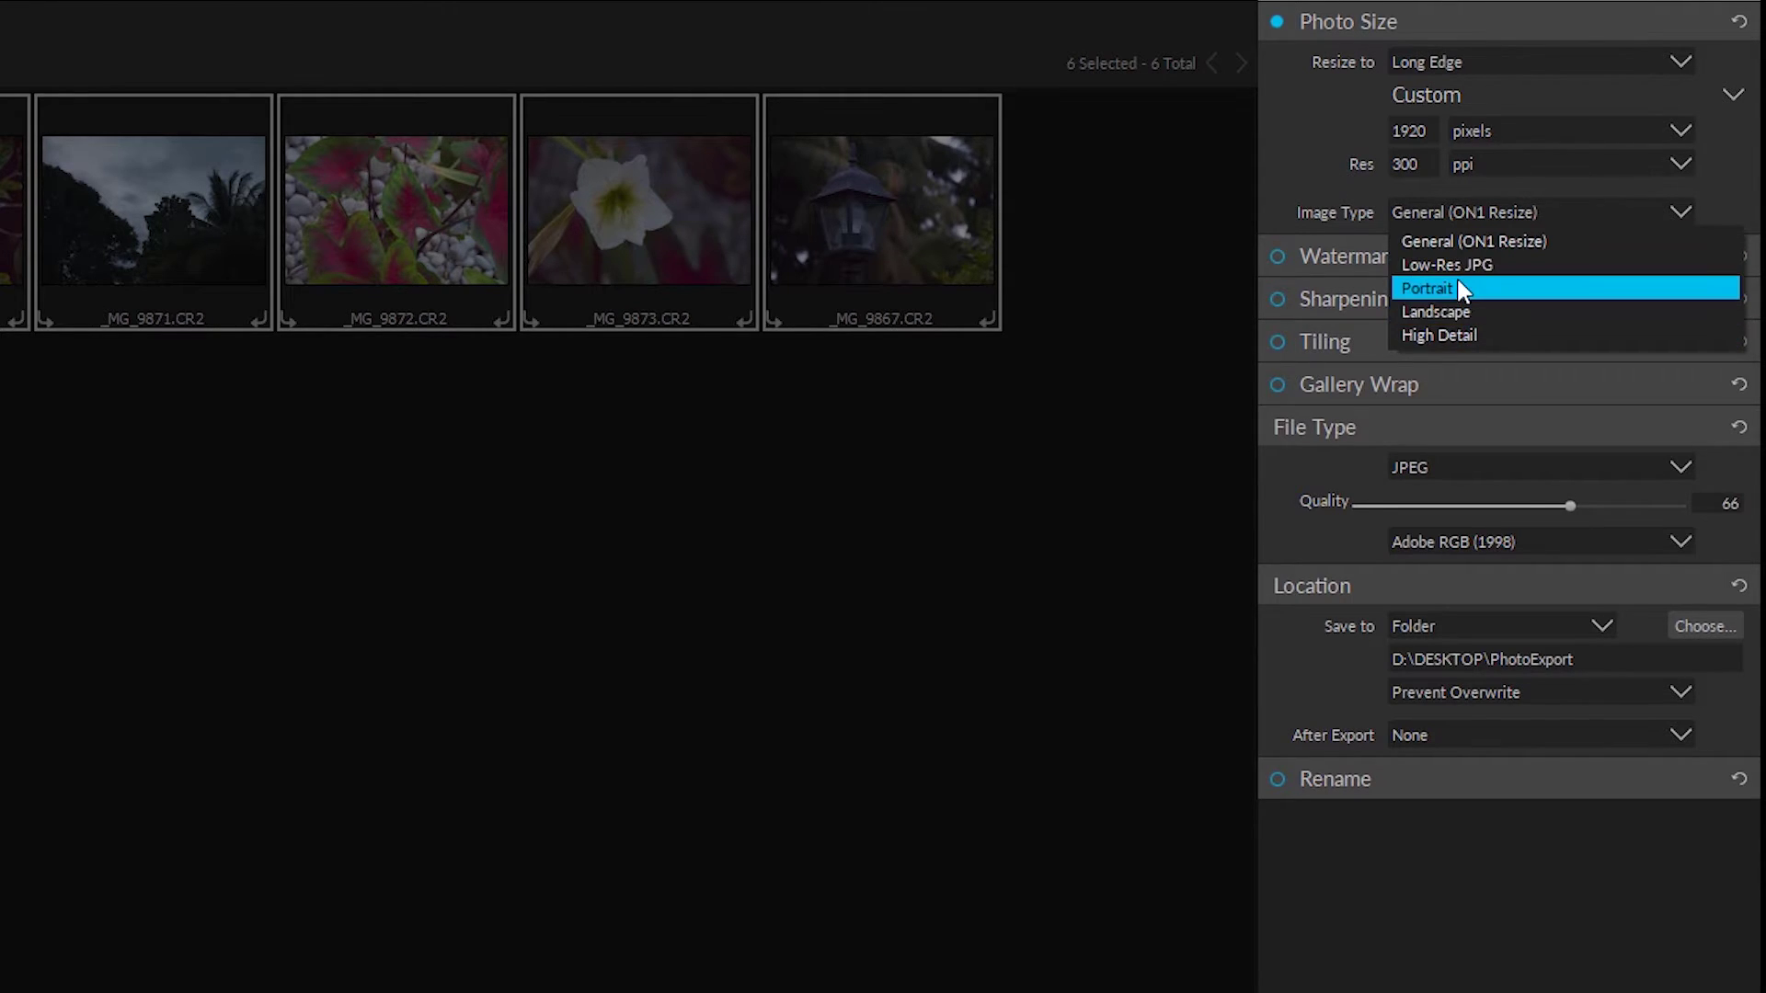
pyautogui.click(1464, 237)
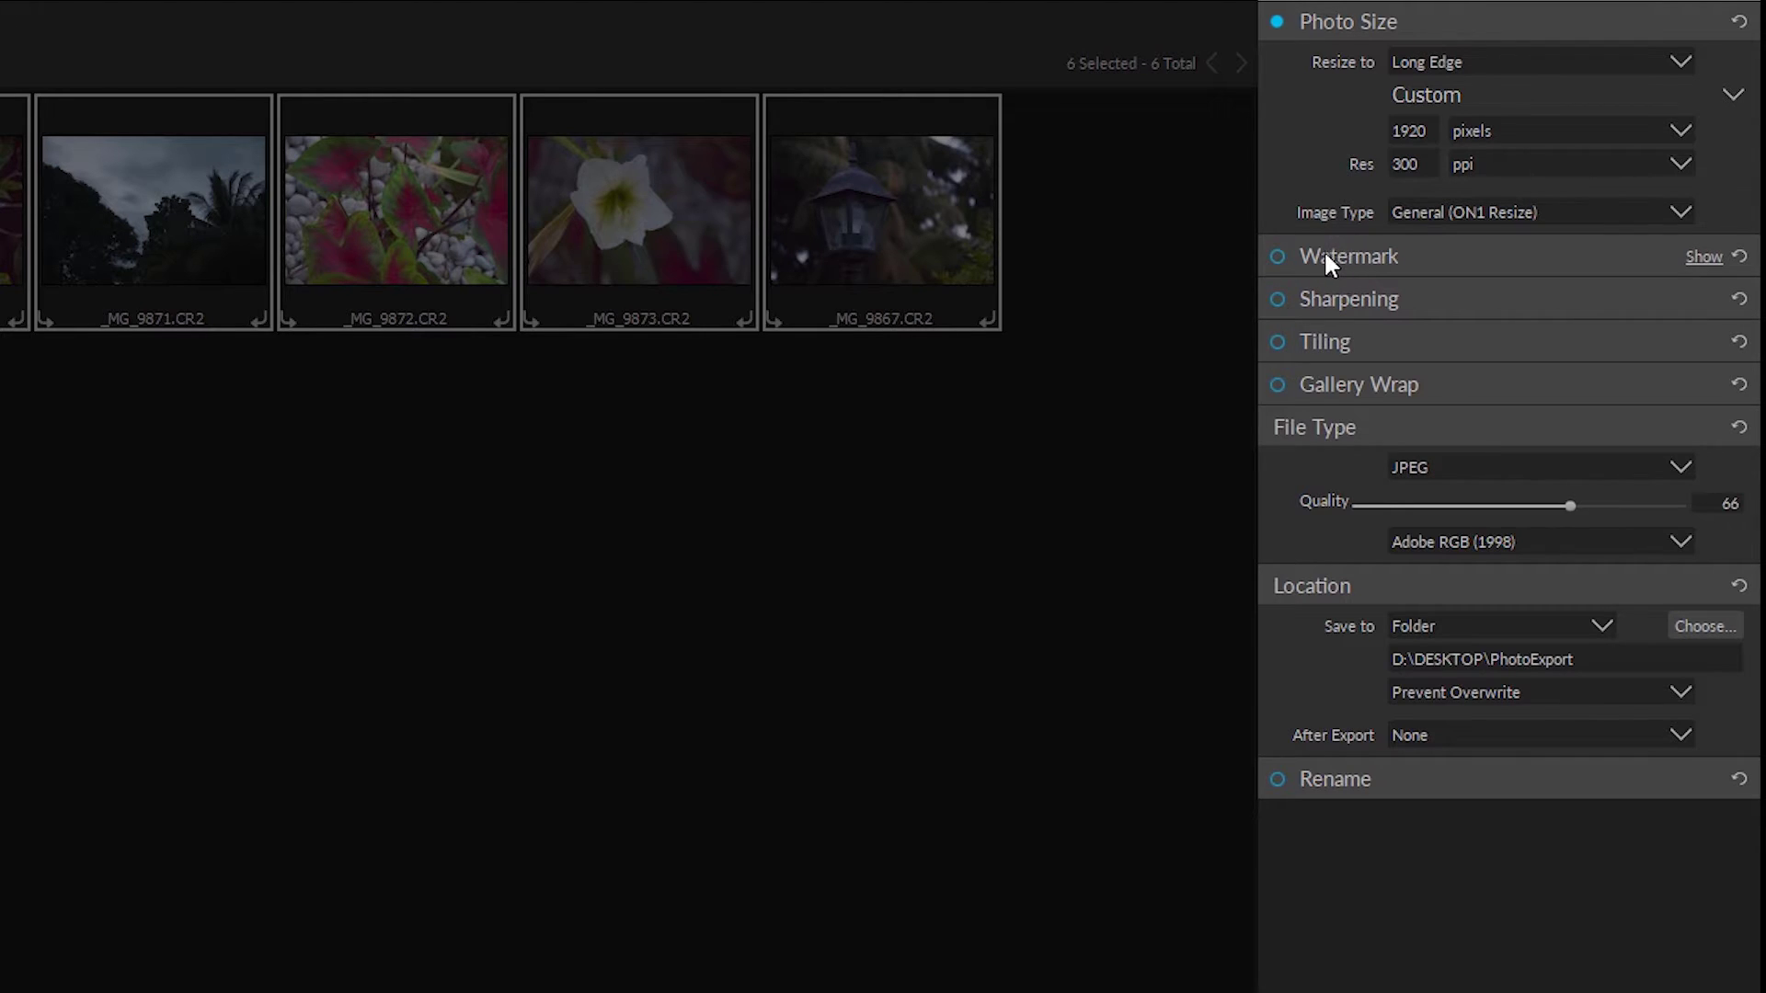
# Expand the Watermark section and leave watermarking switched on.
pyautogui.click(1466, 256)
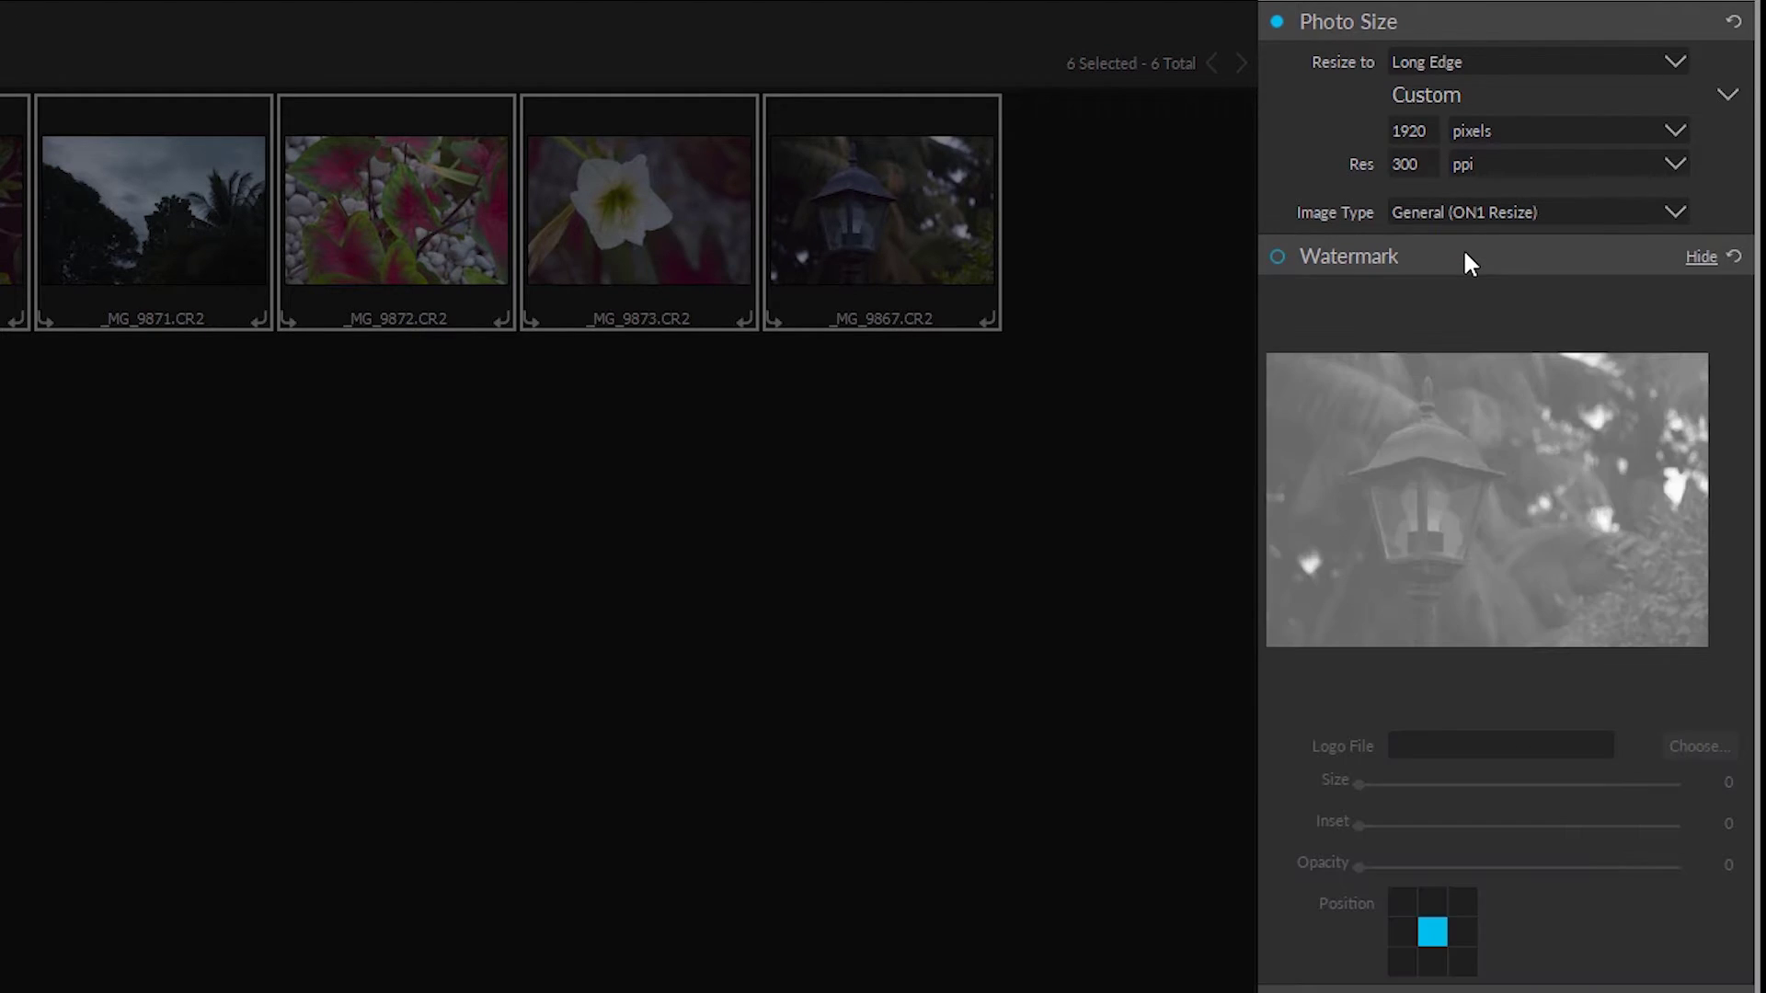
pyautogui.click(1275, 257)
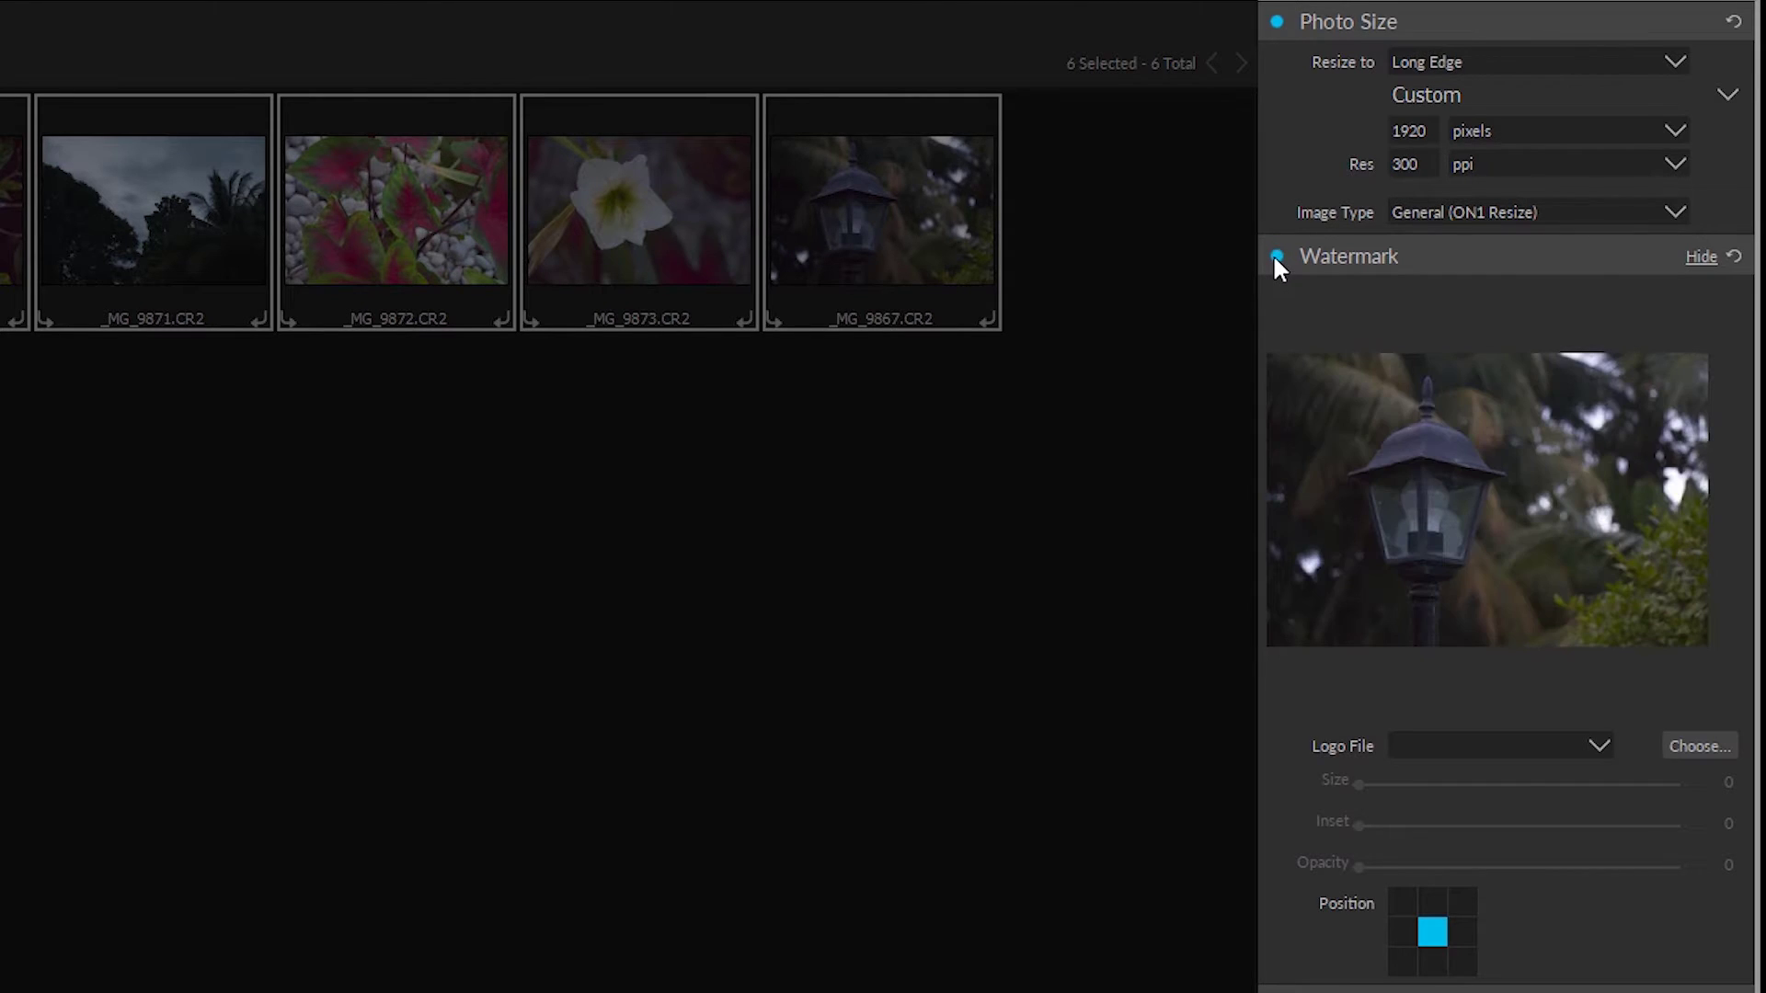
pyautogui.click(1275, 259)
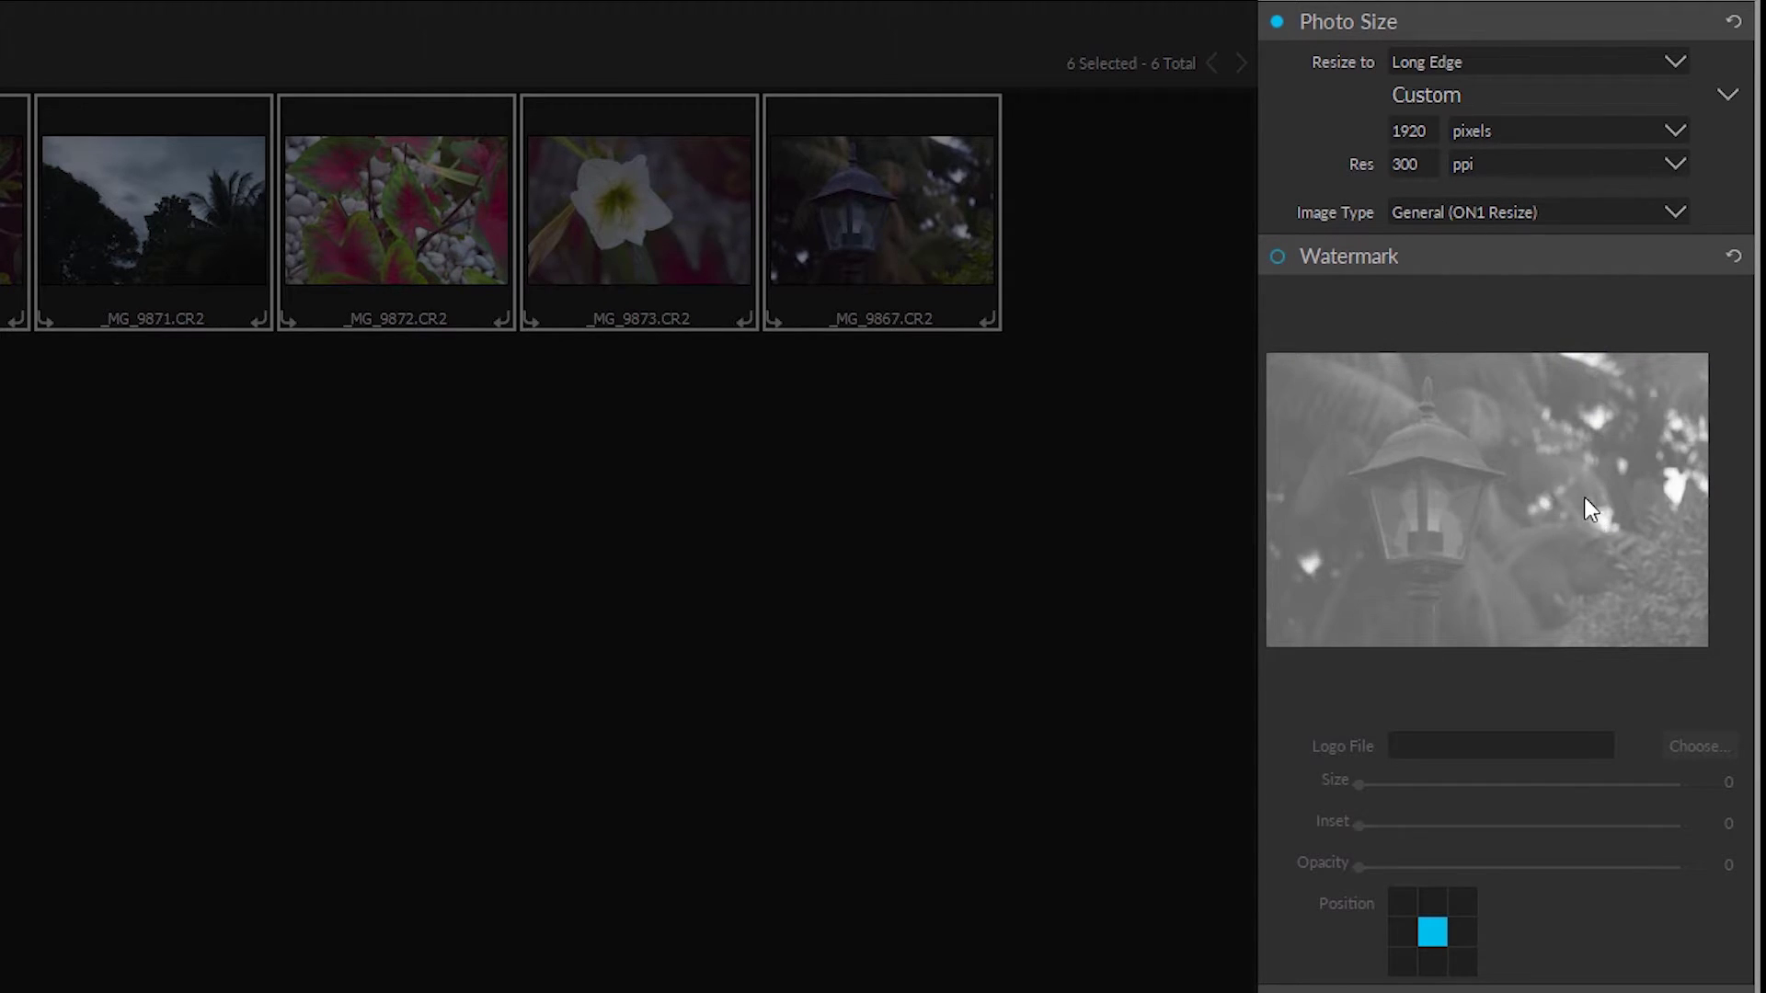
pyautogui.click(1276, 258)
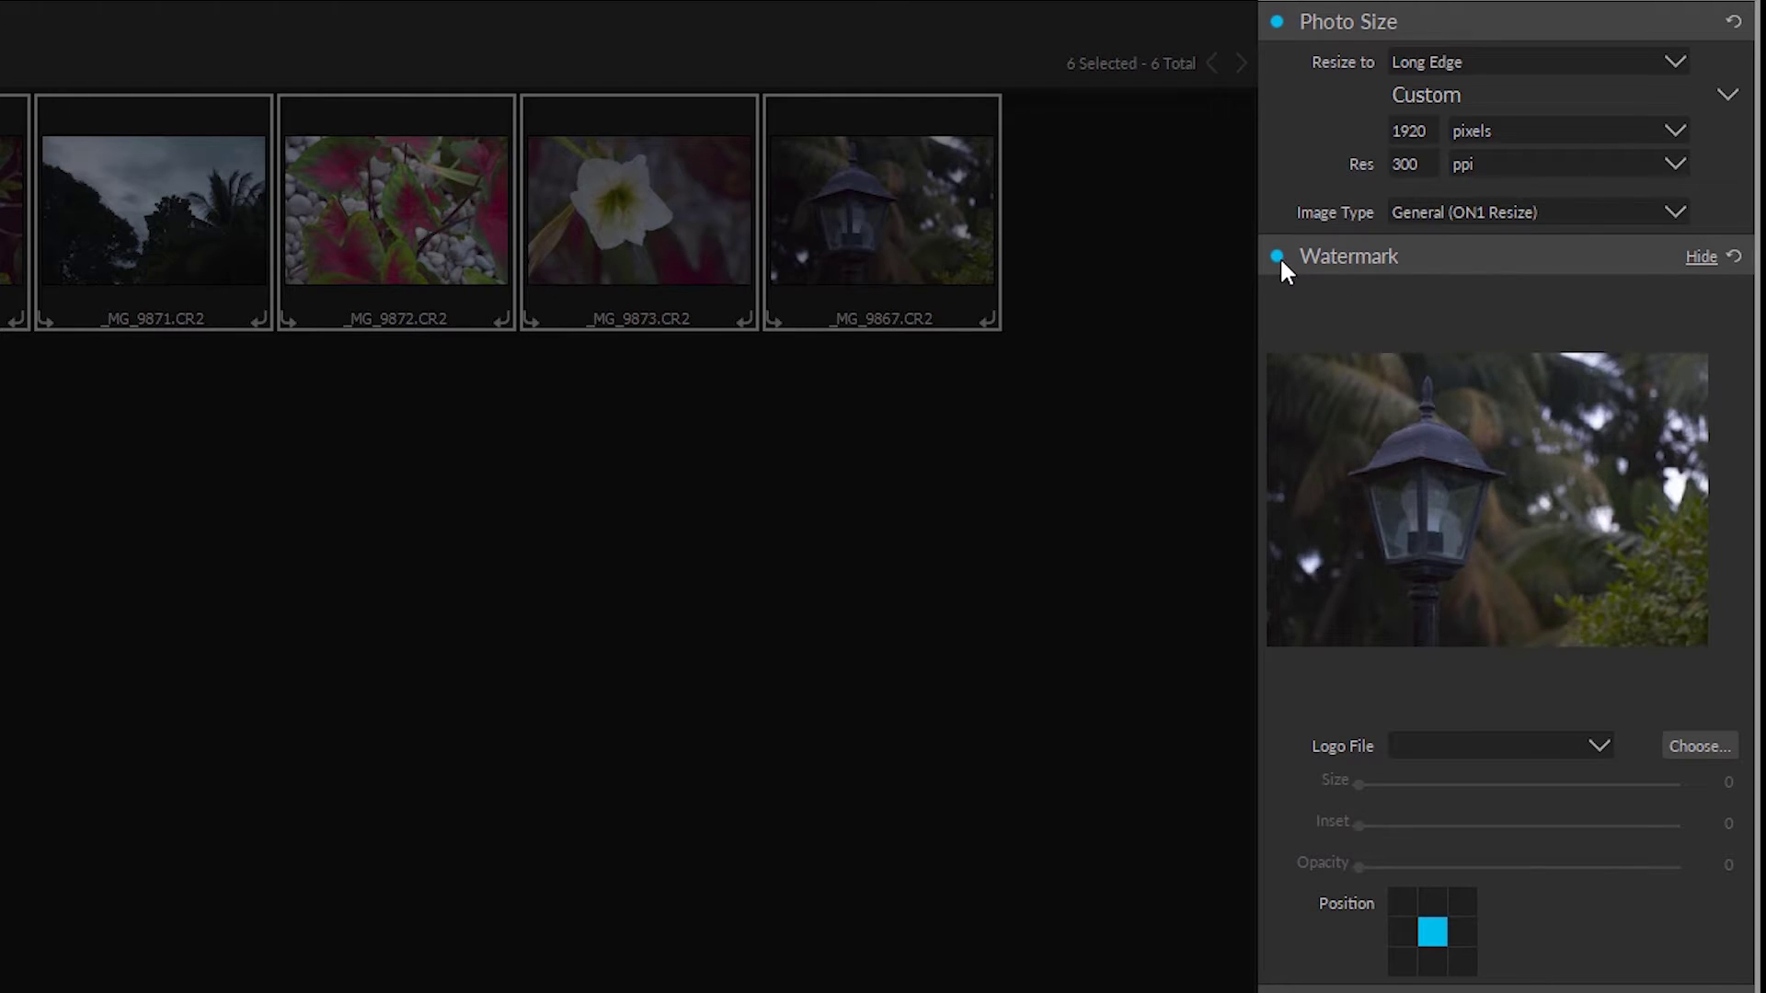
pyautogui.click(1279, 256)
pyautogui.scroll(-1, 1462, 474)
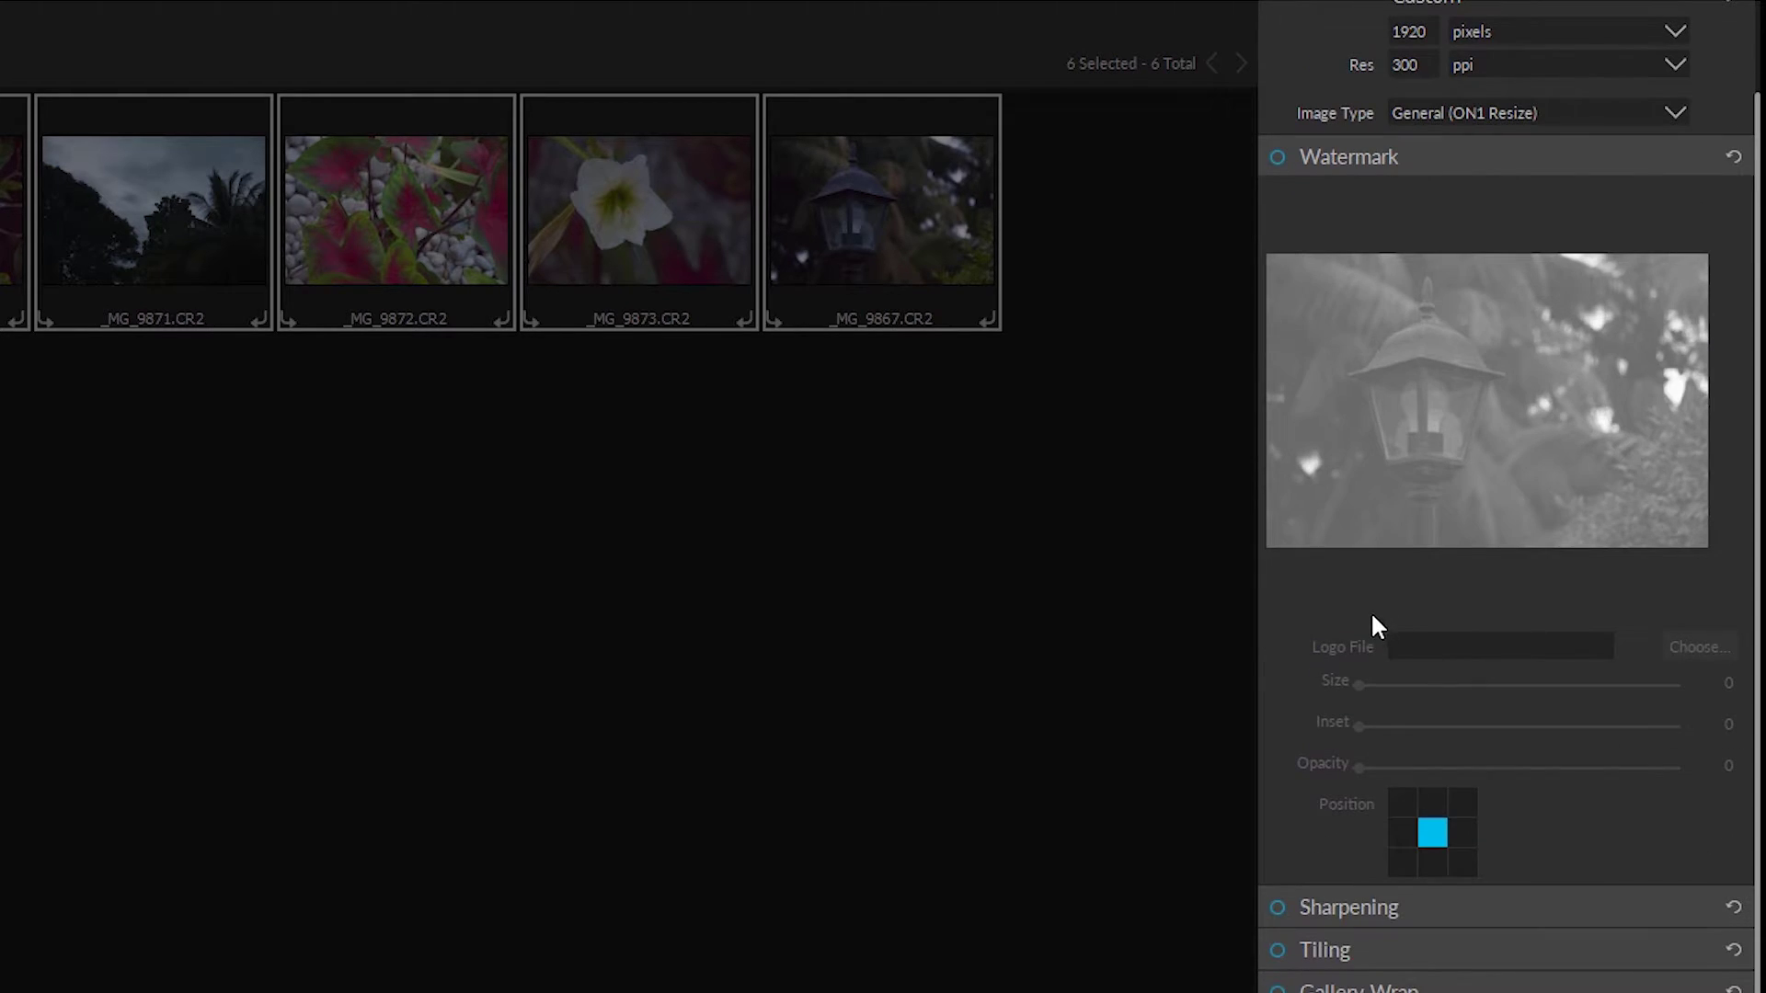
pyautogui.click(1277, 156)
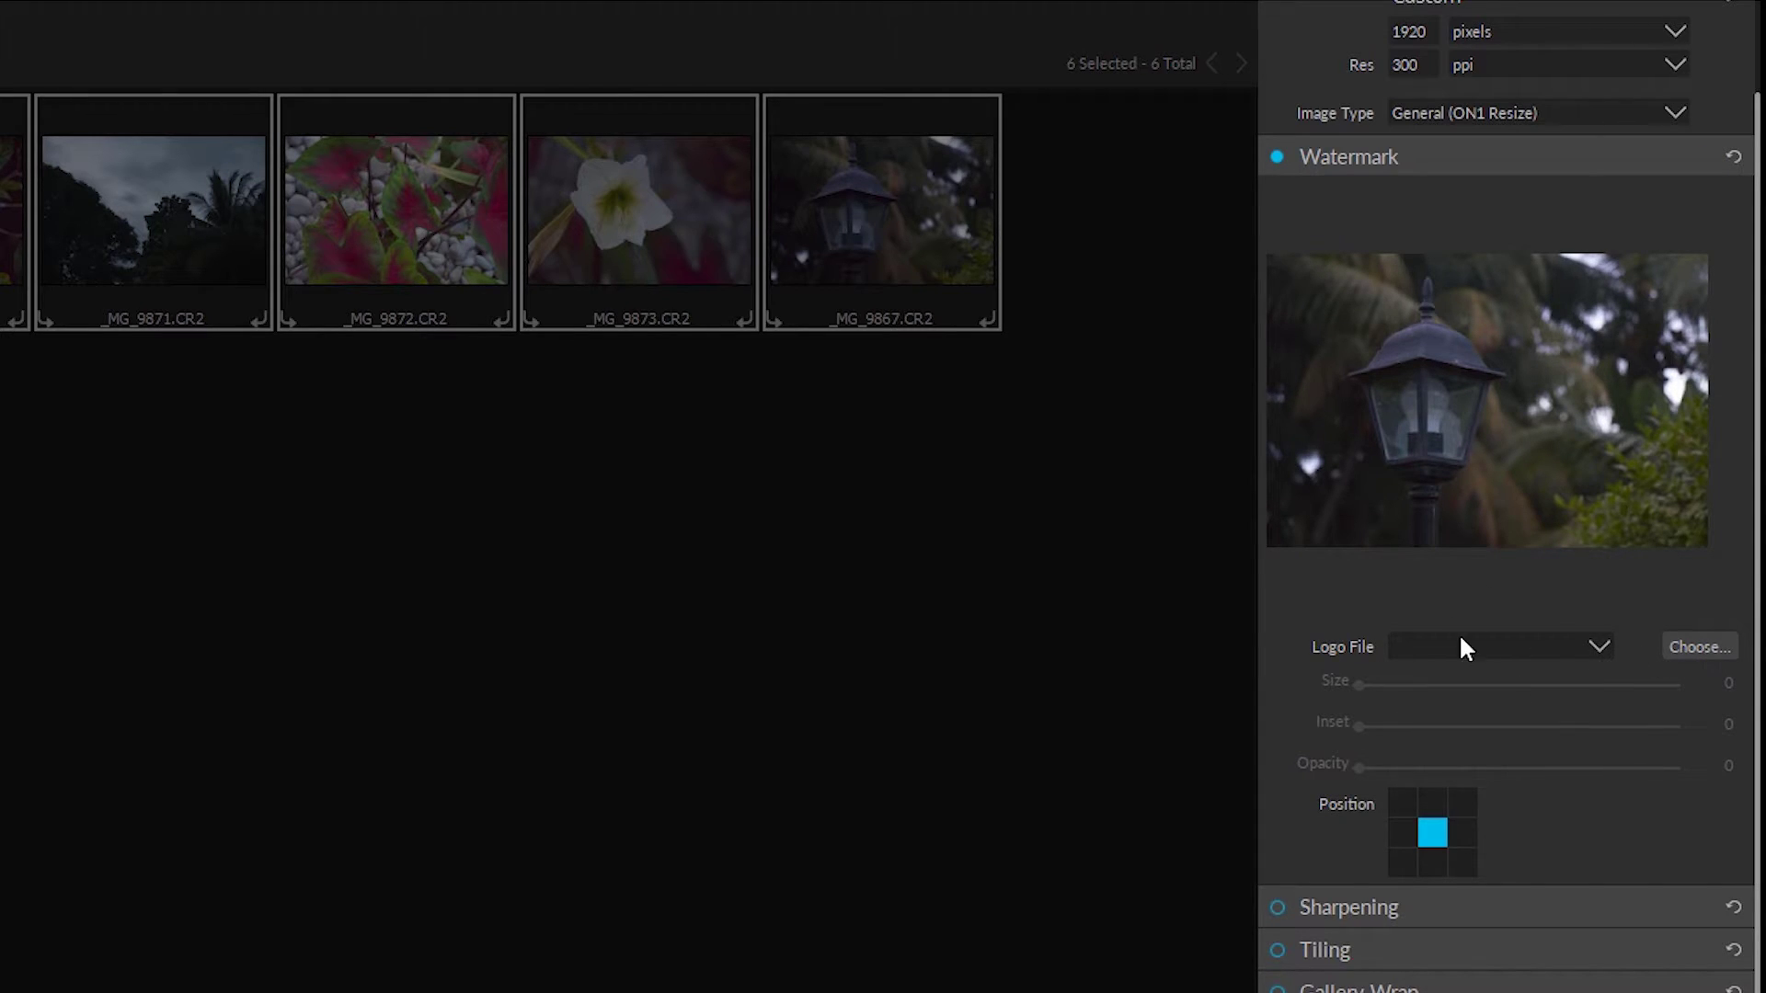
# Disable and collapse Watermark, then expand Sharpening and leave it off at Screen Low.
pyautogui.click(1269, 159)
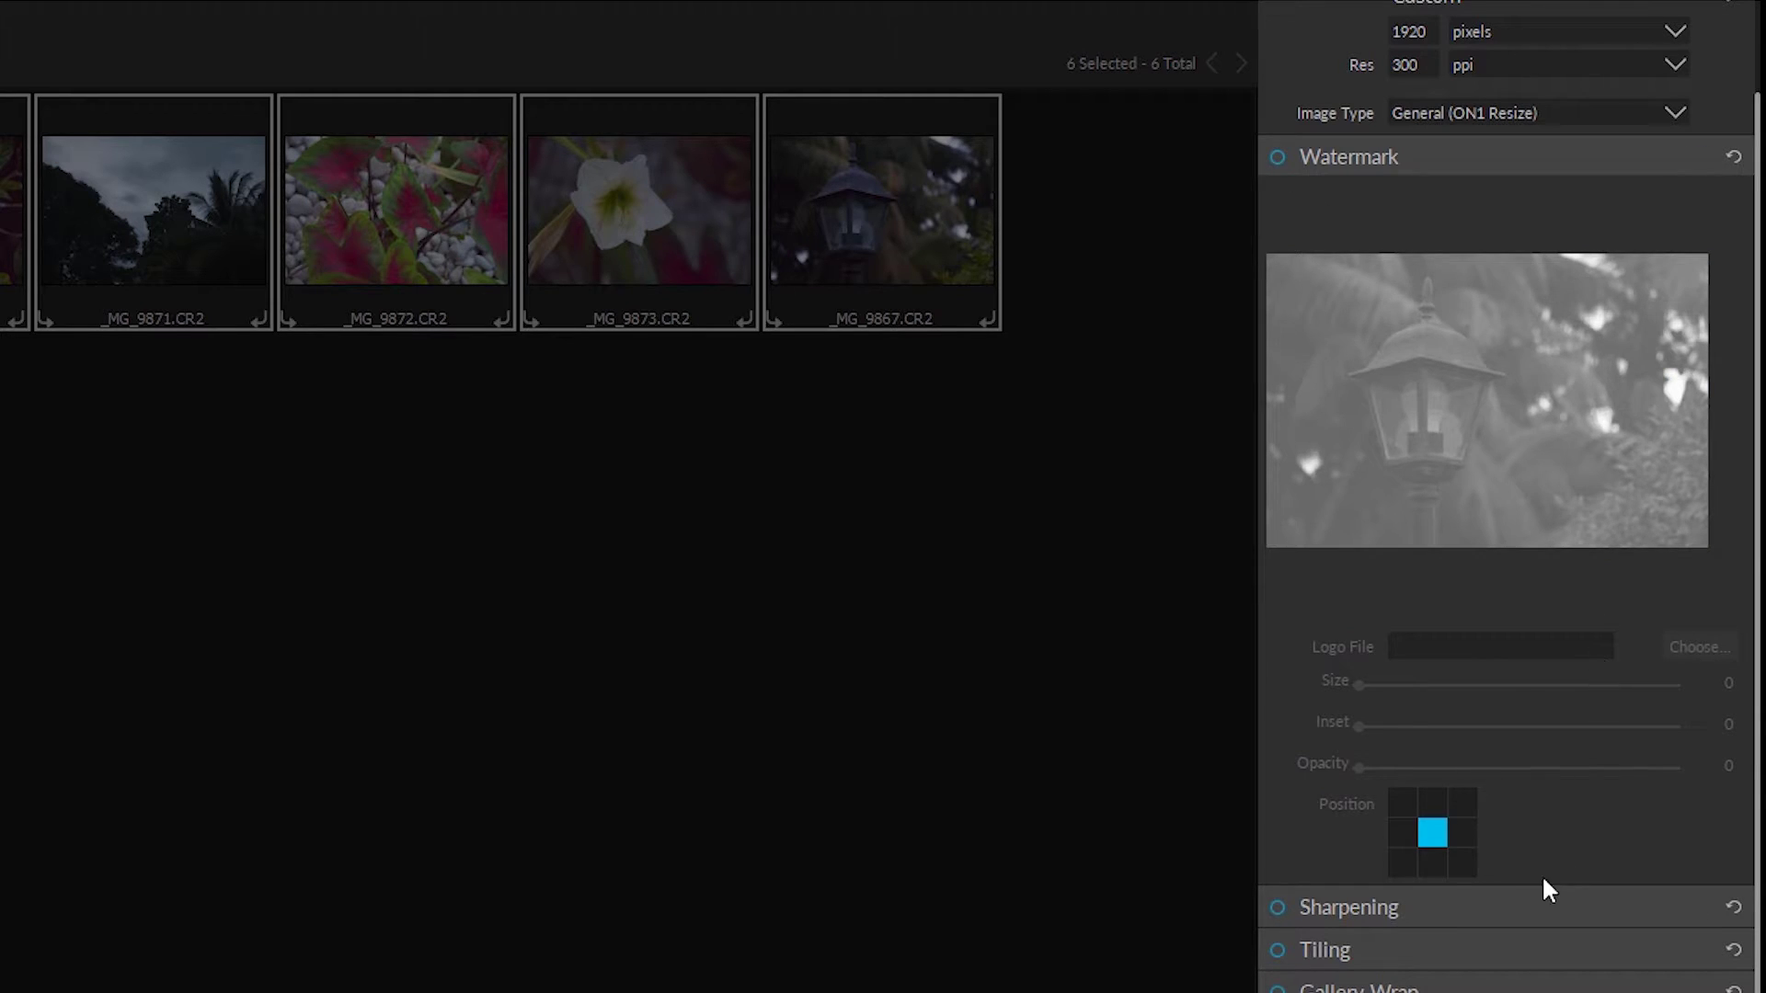
pyautogui.click(1702, 157)
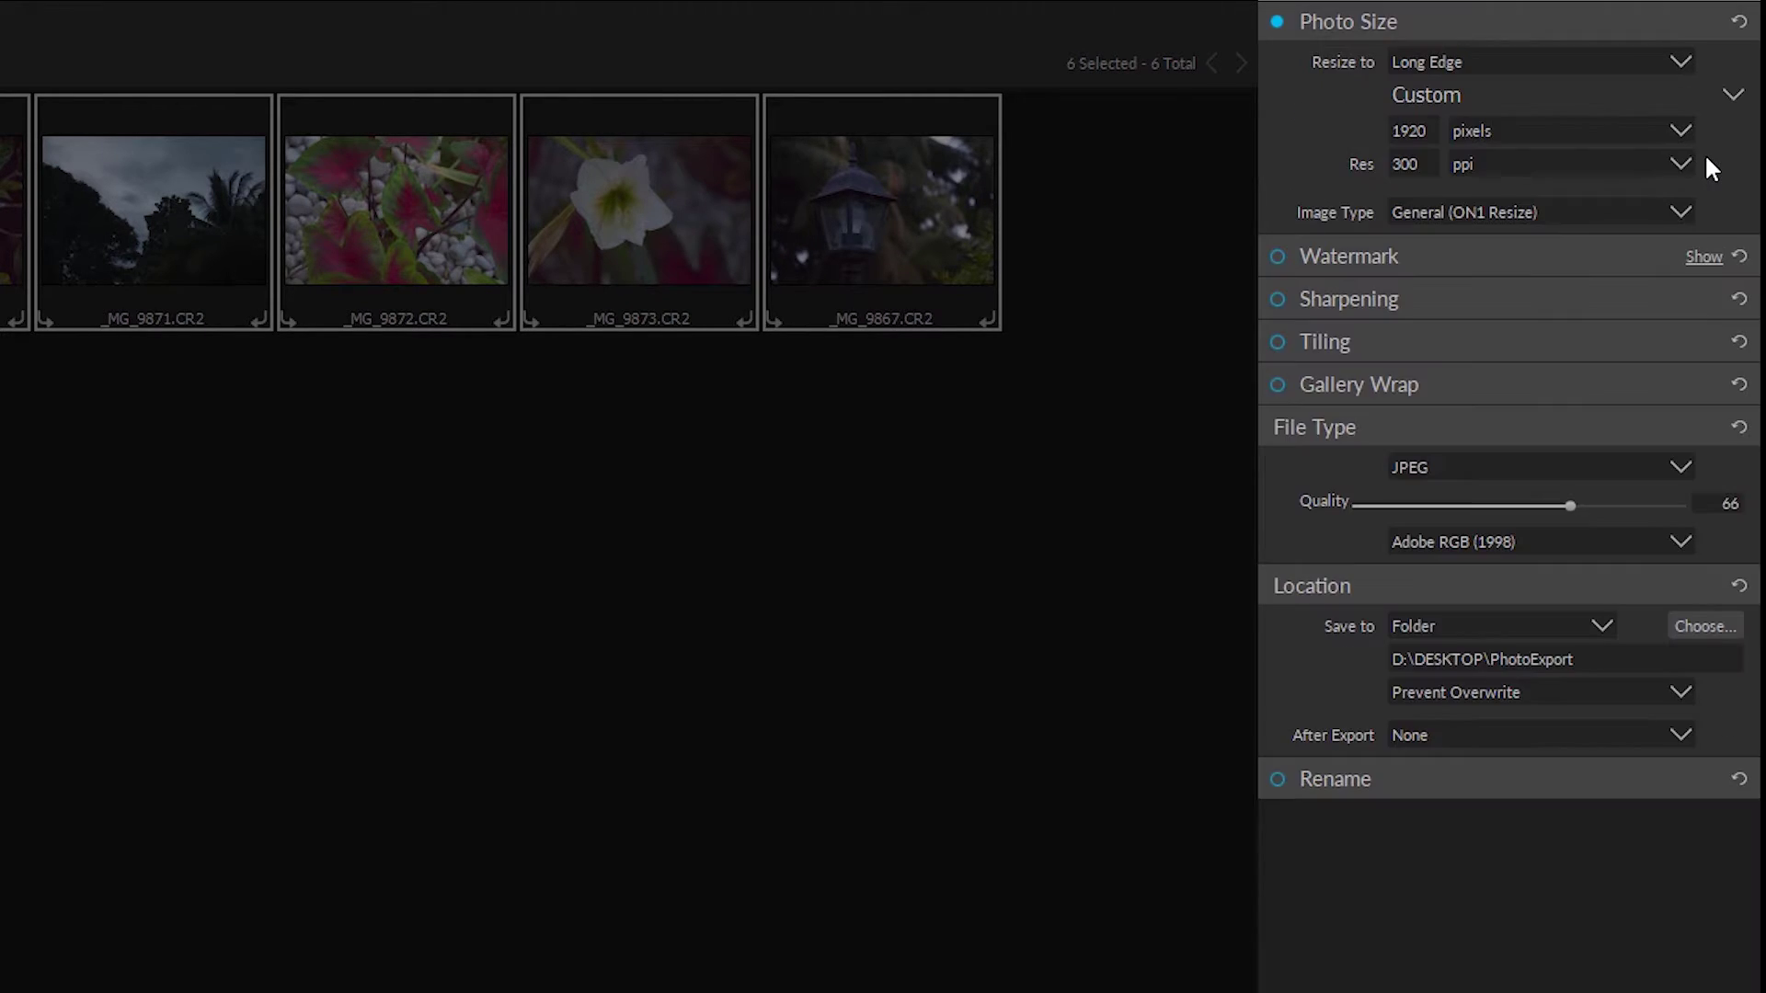
pyautogui.click(1541, 301)
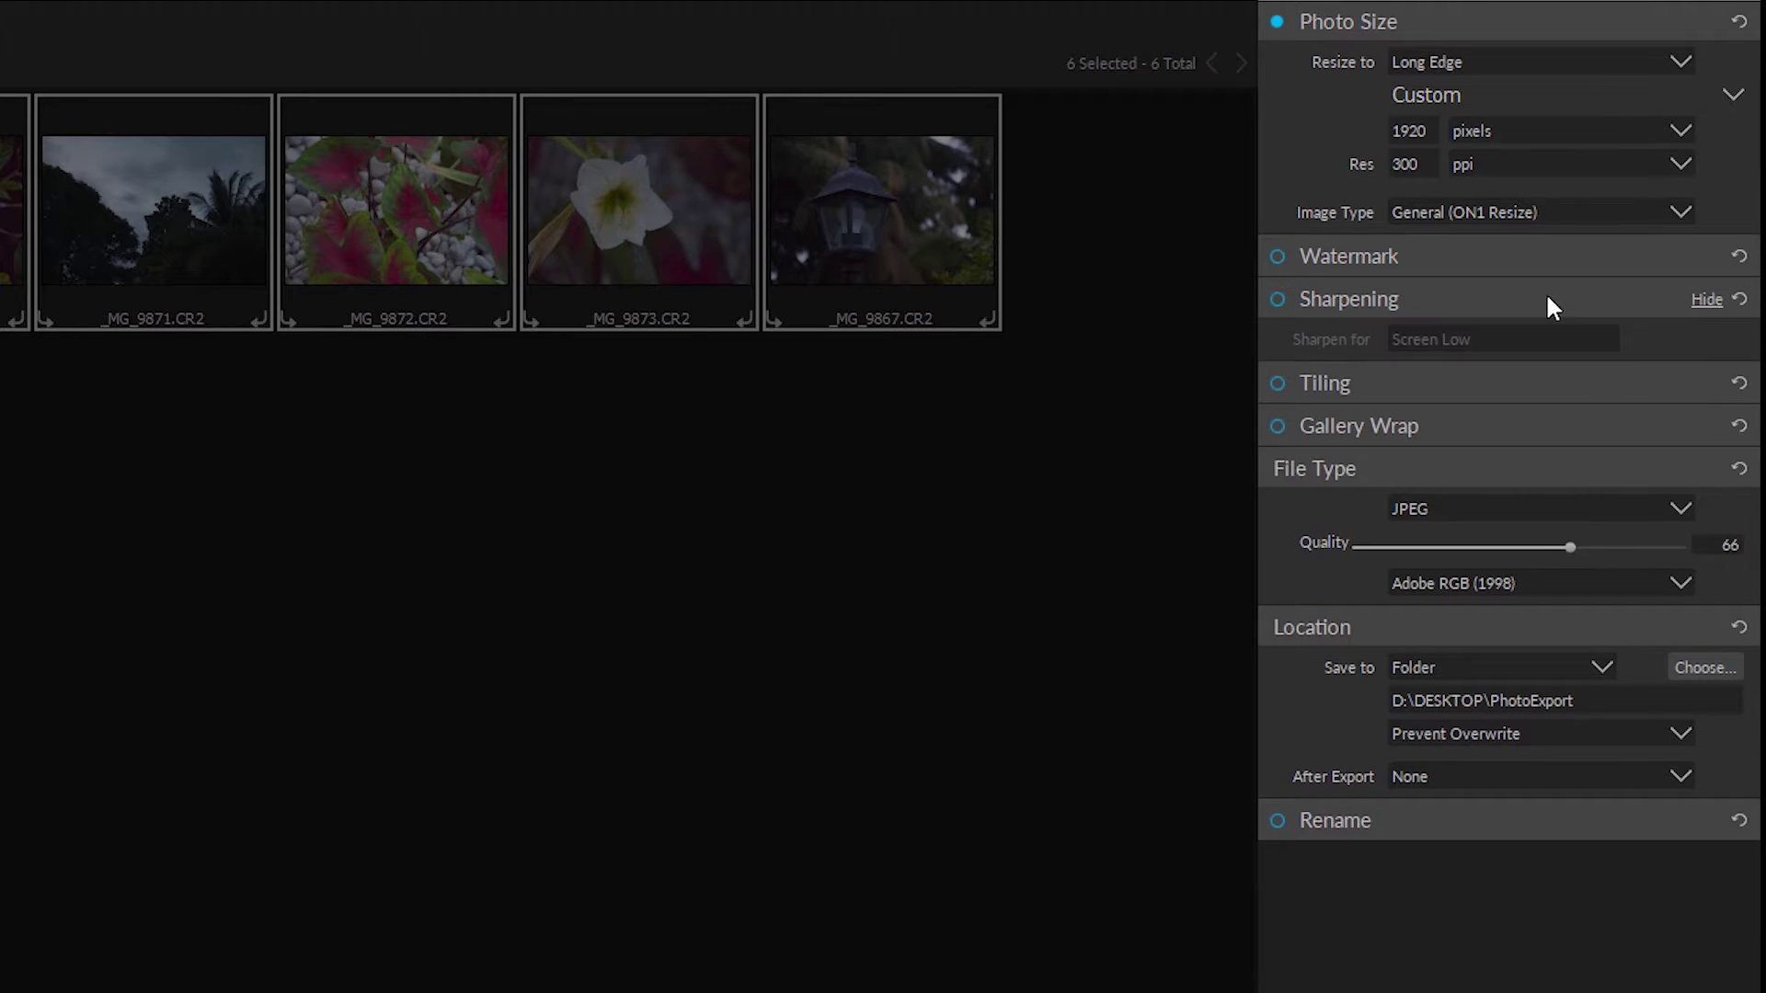
pyautogui.click(1295, 306)
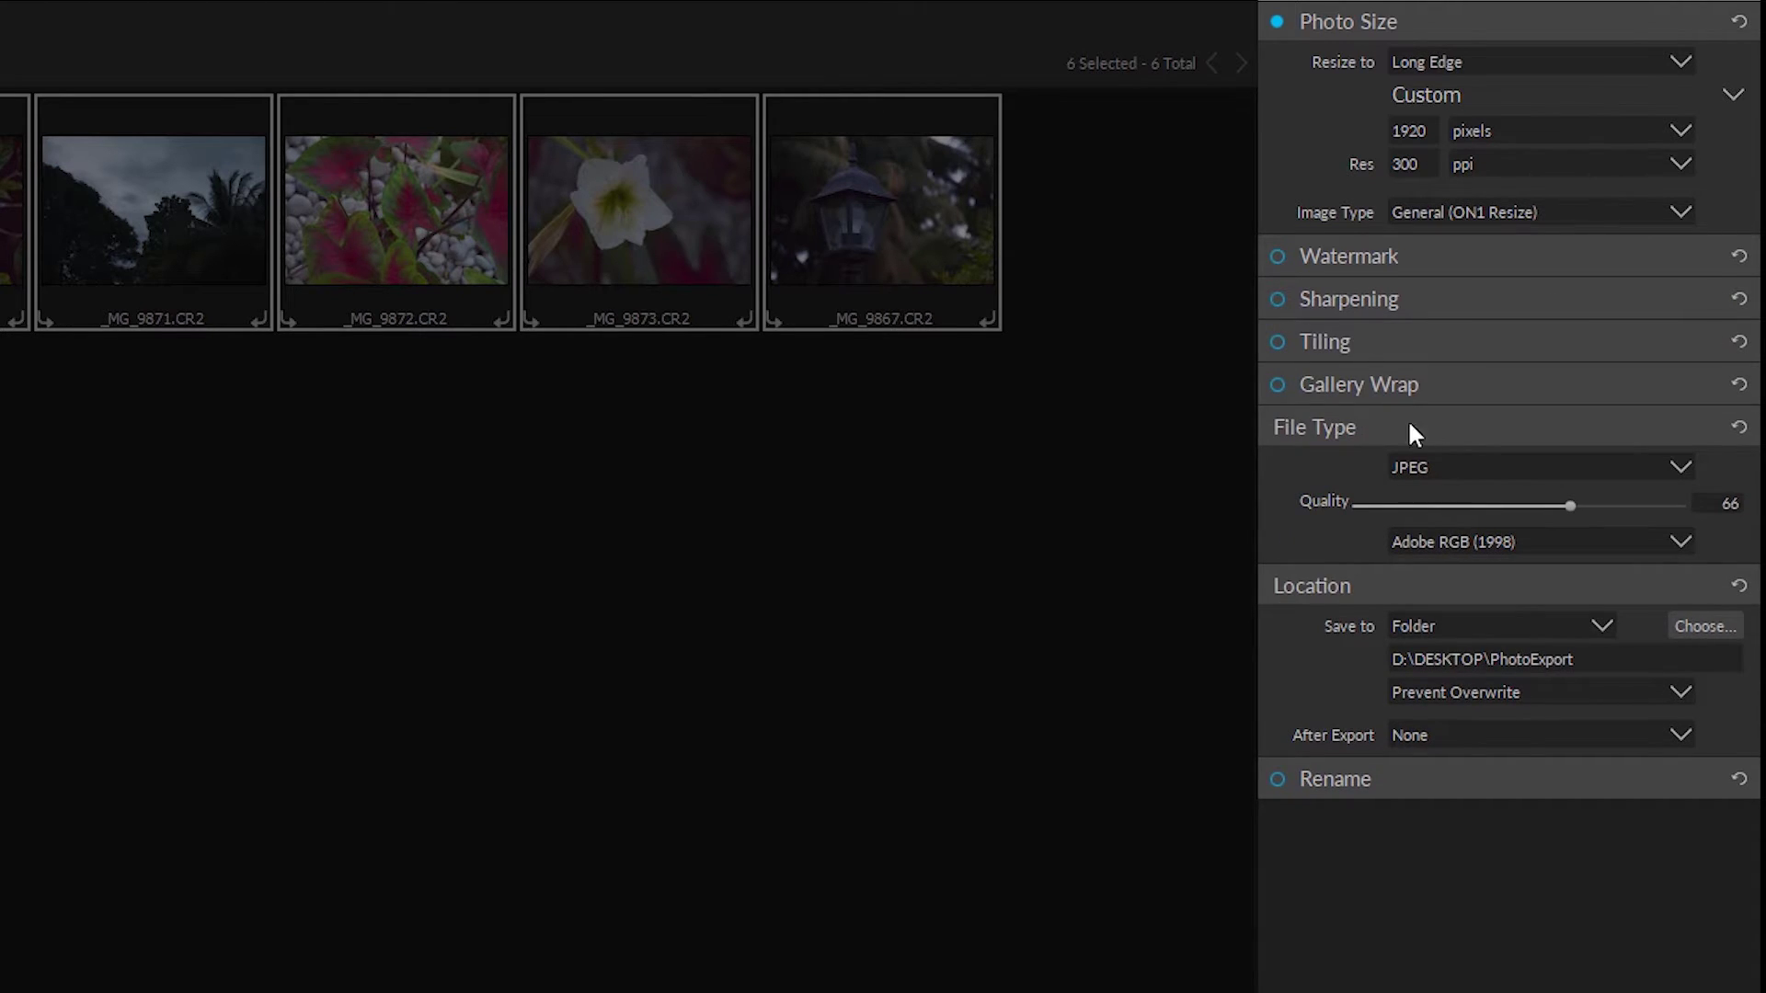
pyautogui.click(1290, 298)
pyautogui.click(1278, 299)
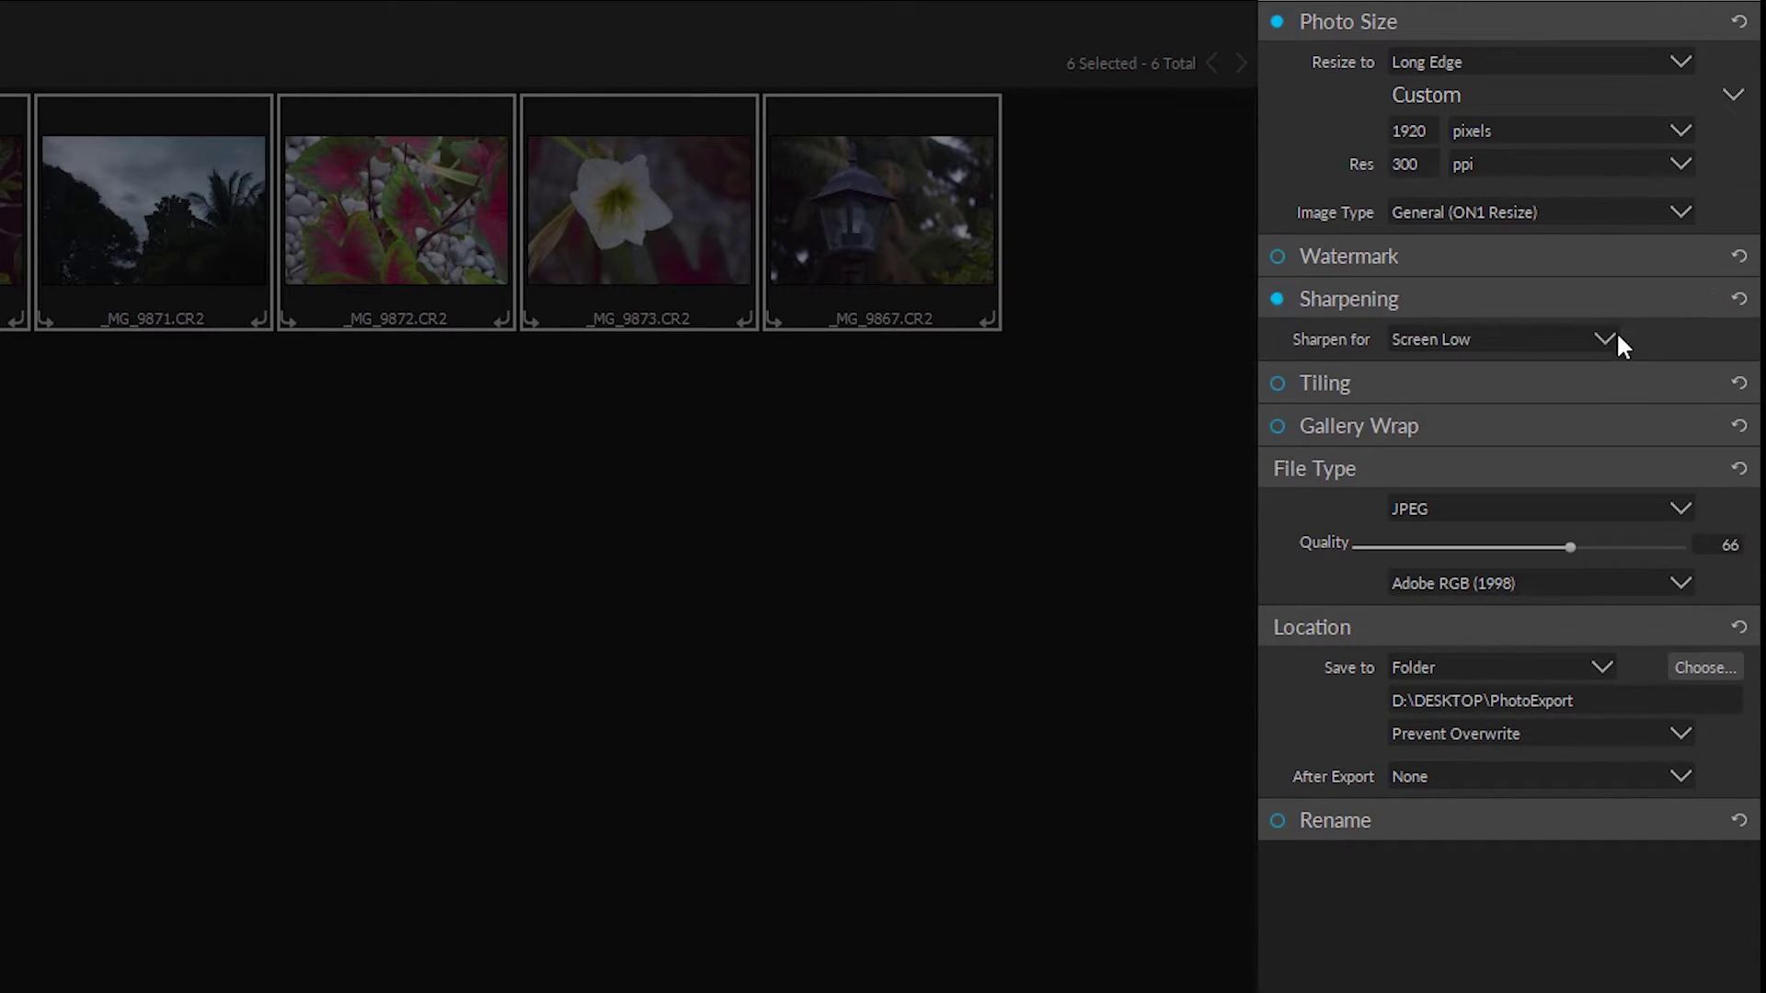
pyautogui.click(1604, 339)
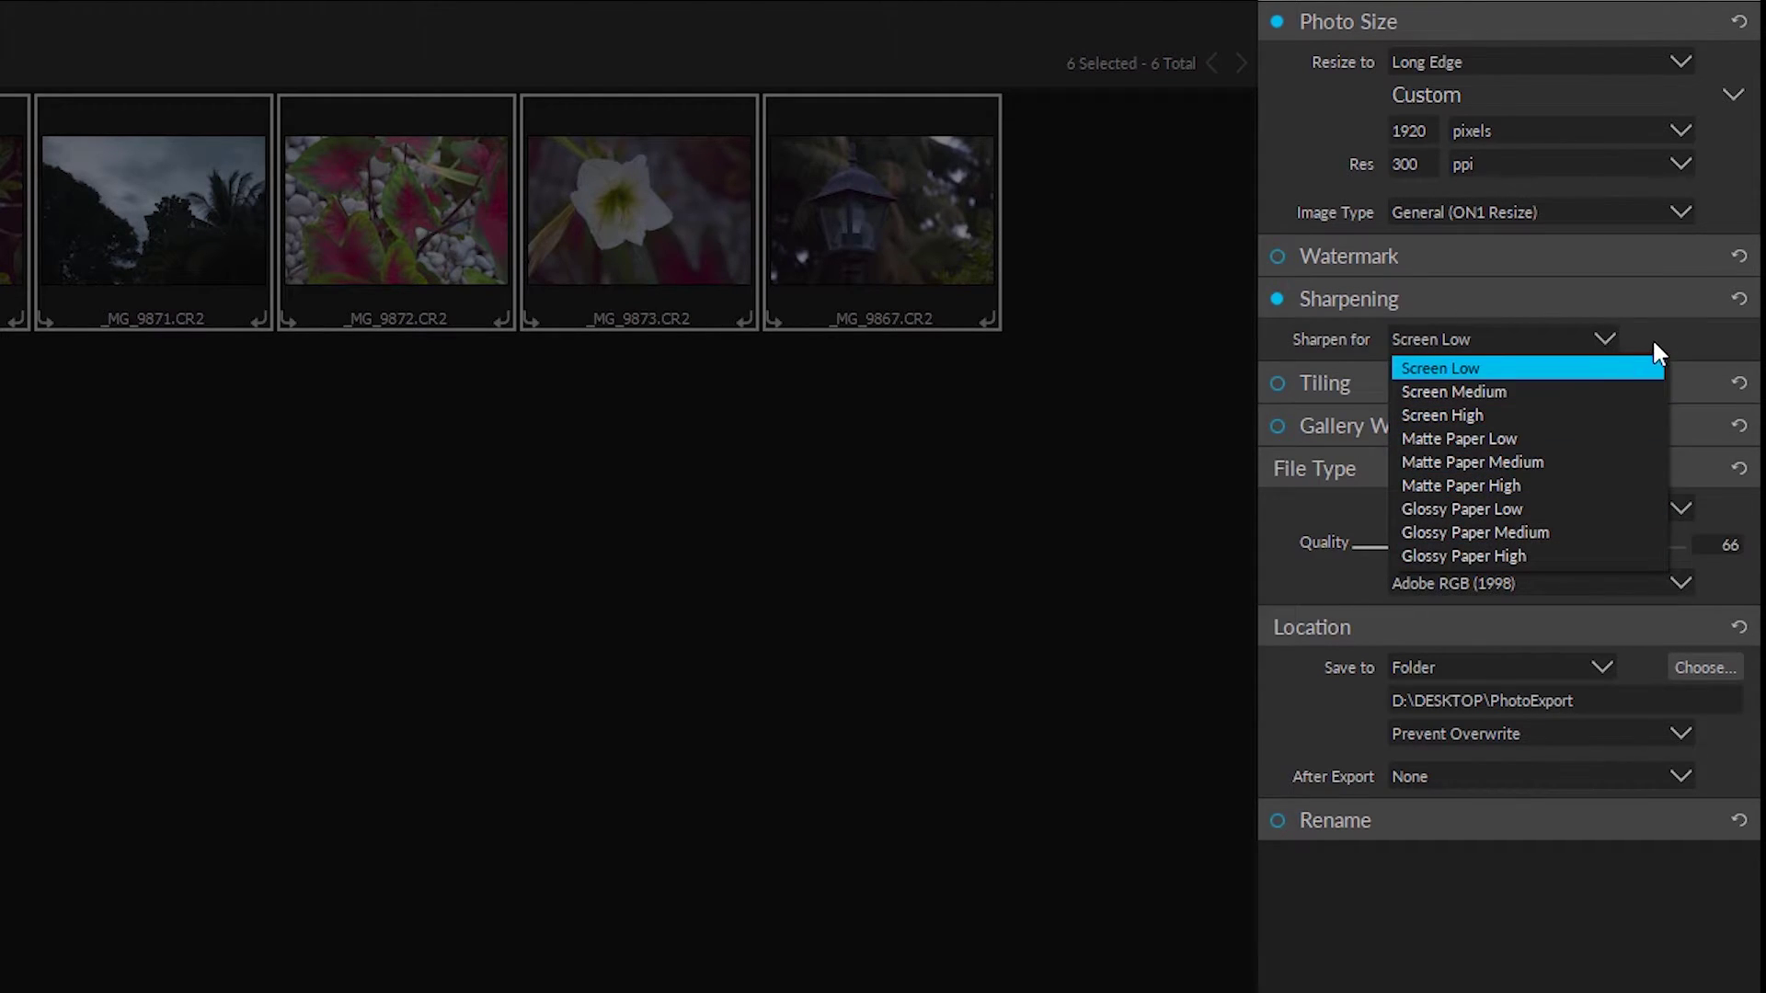
pyautogui.click(1279, 300)
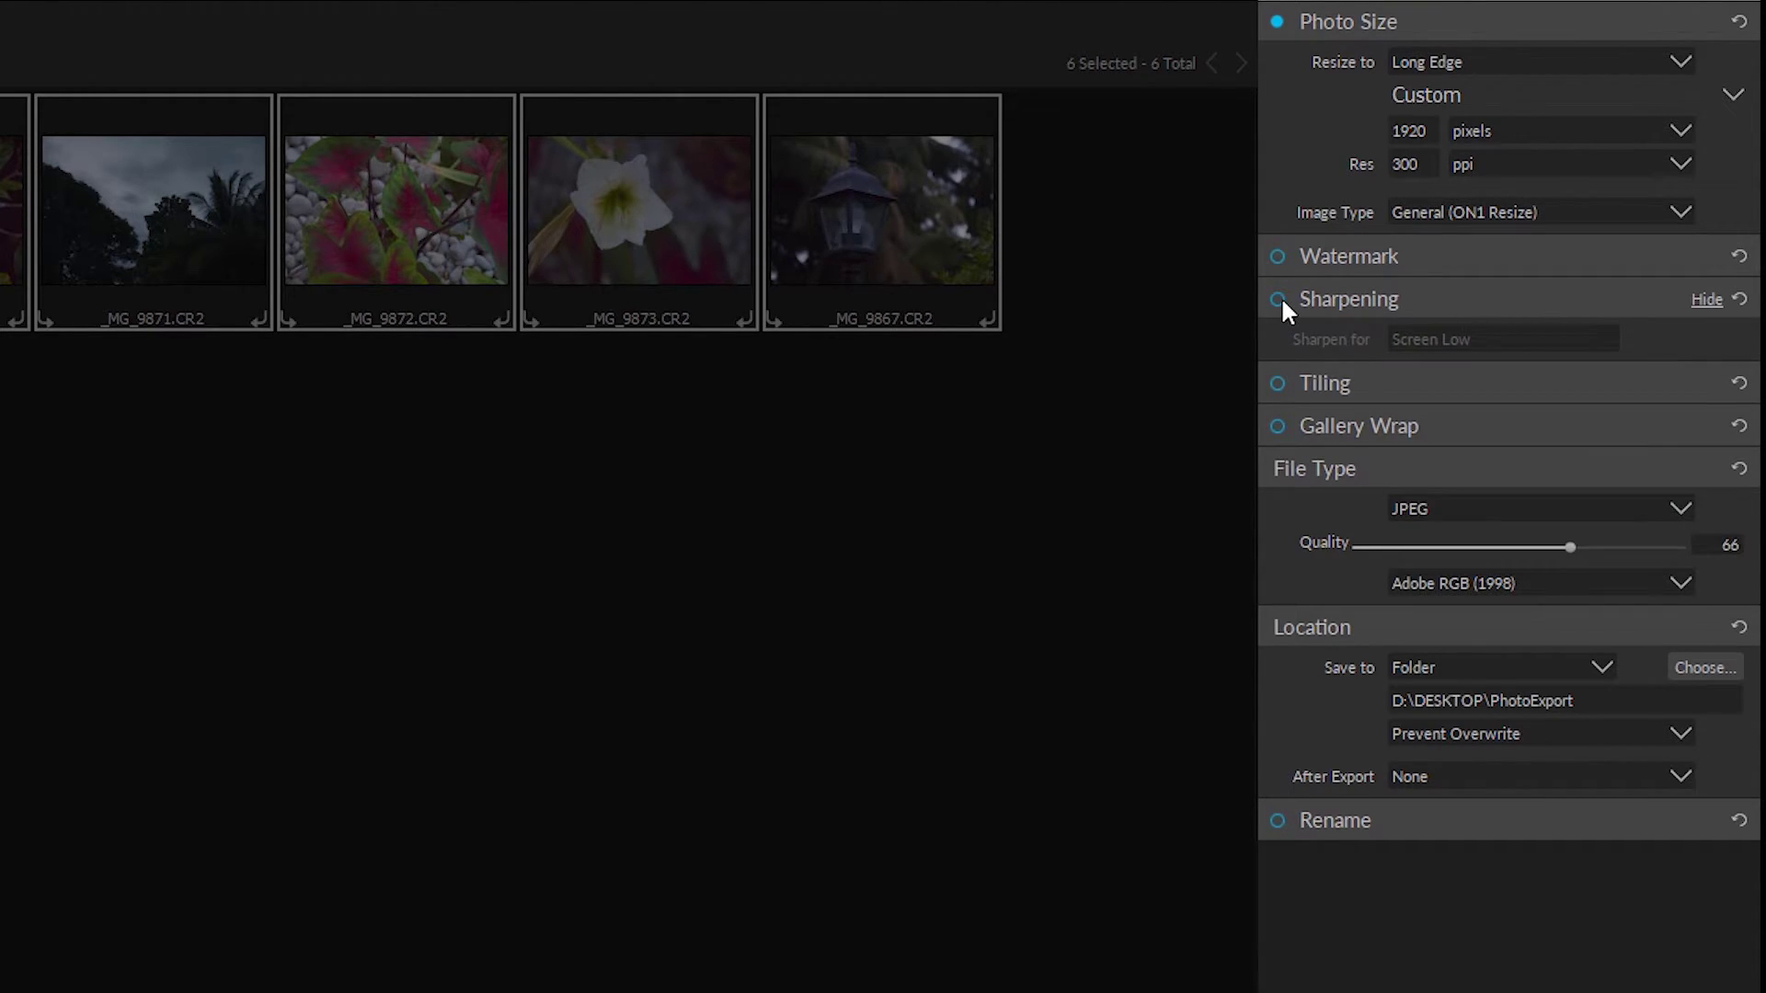
# Toggle Tiling on and off and collapse it, leaving tiling disabled.
pyautogui.click(1278, 383)
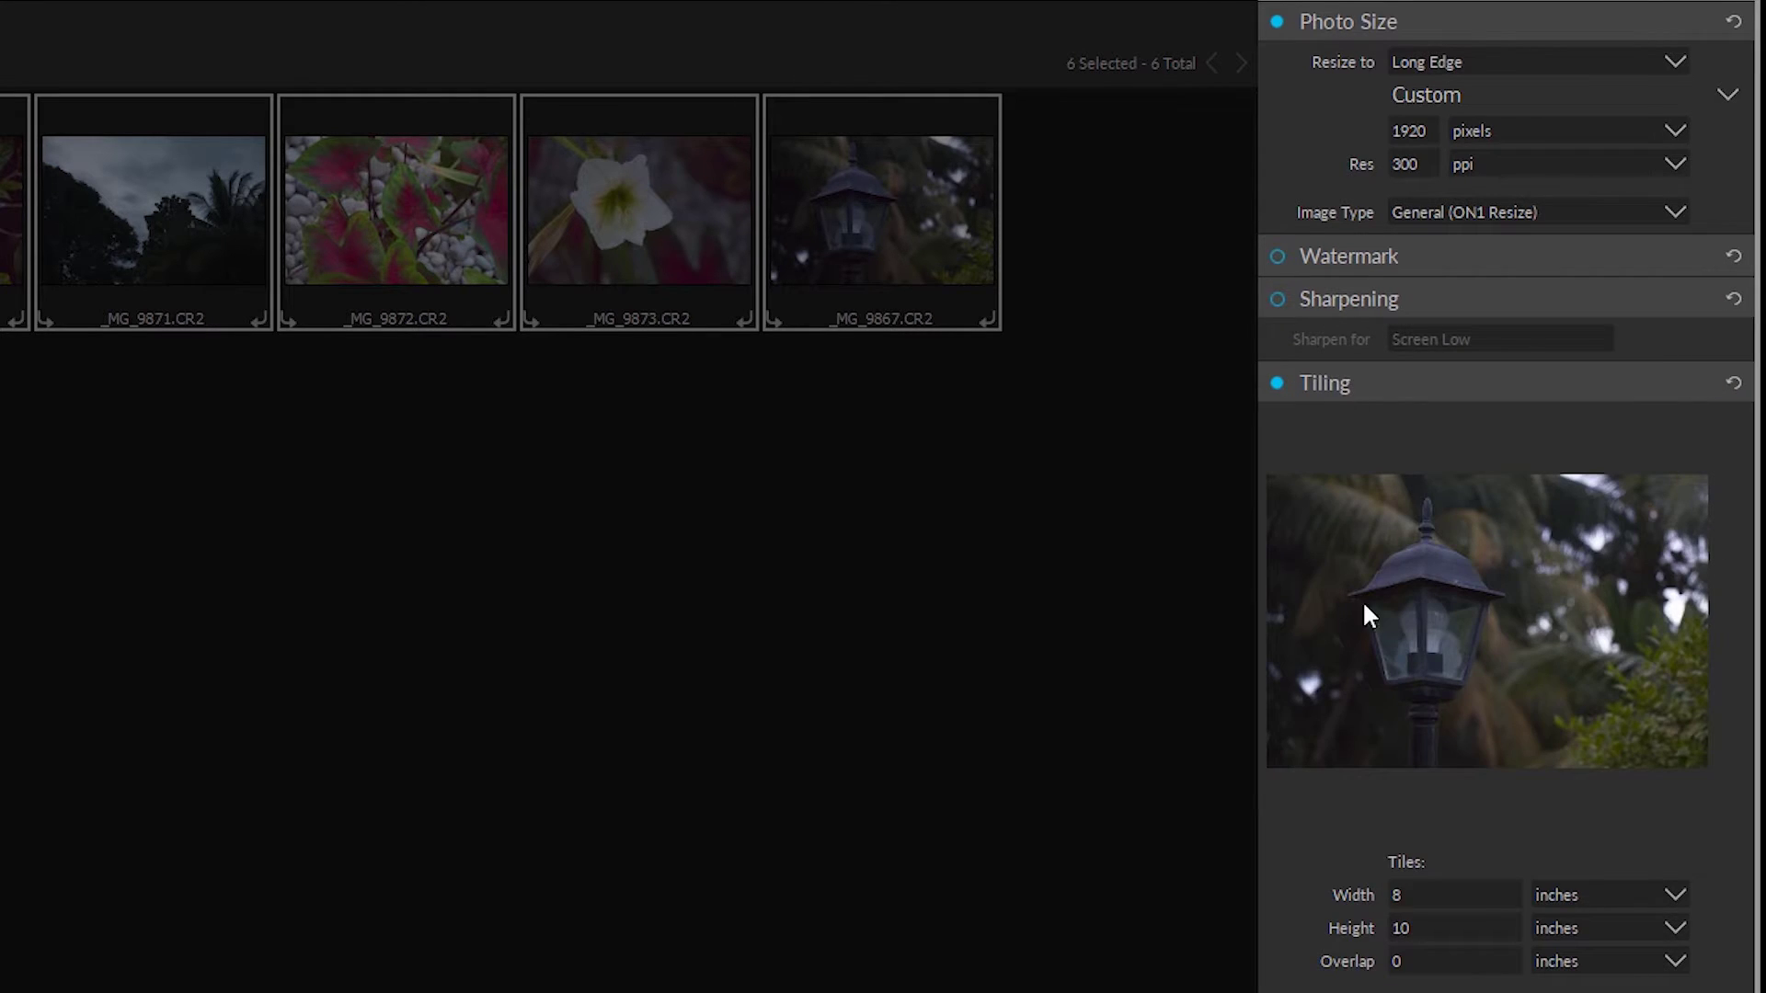
pyautogui.click(1279, 384)
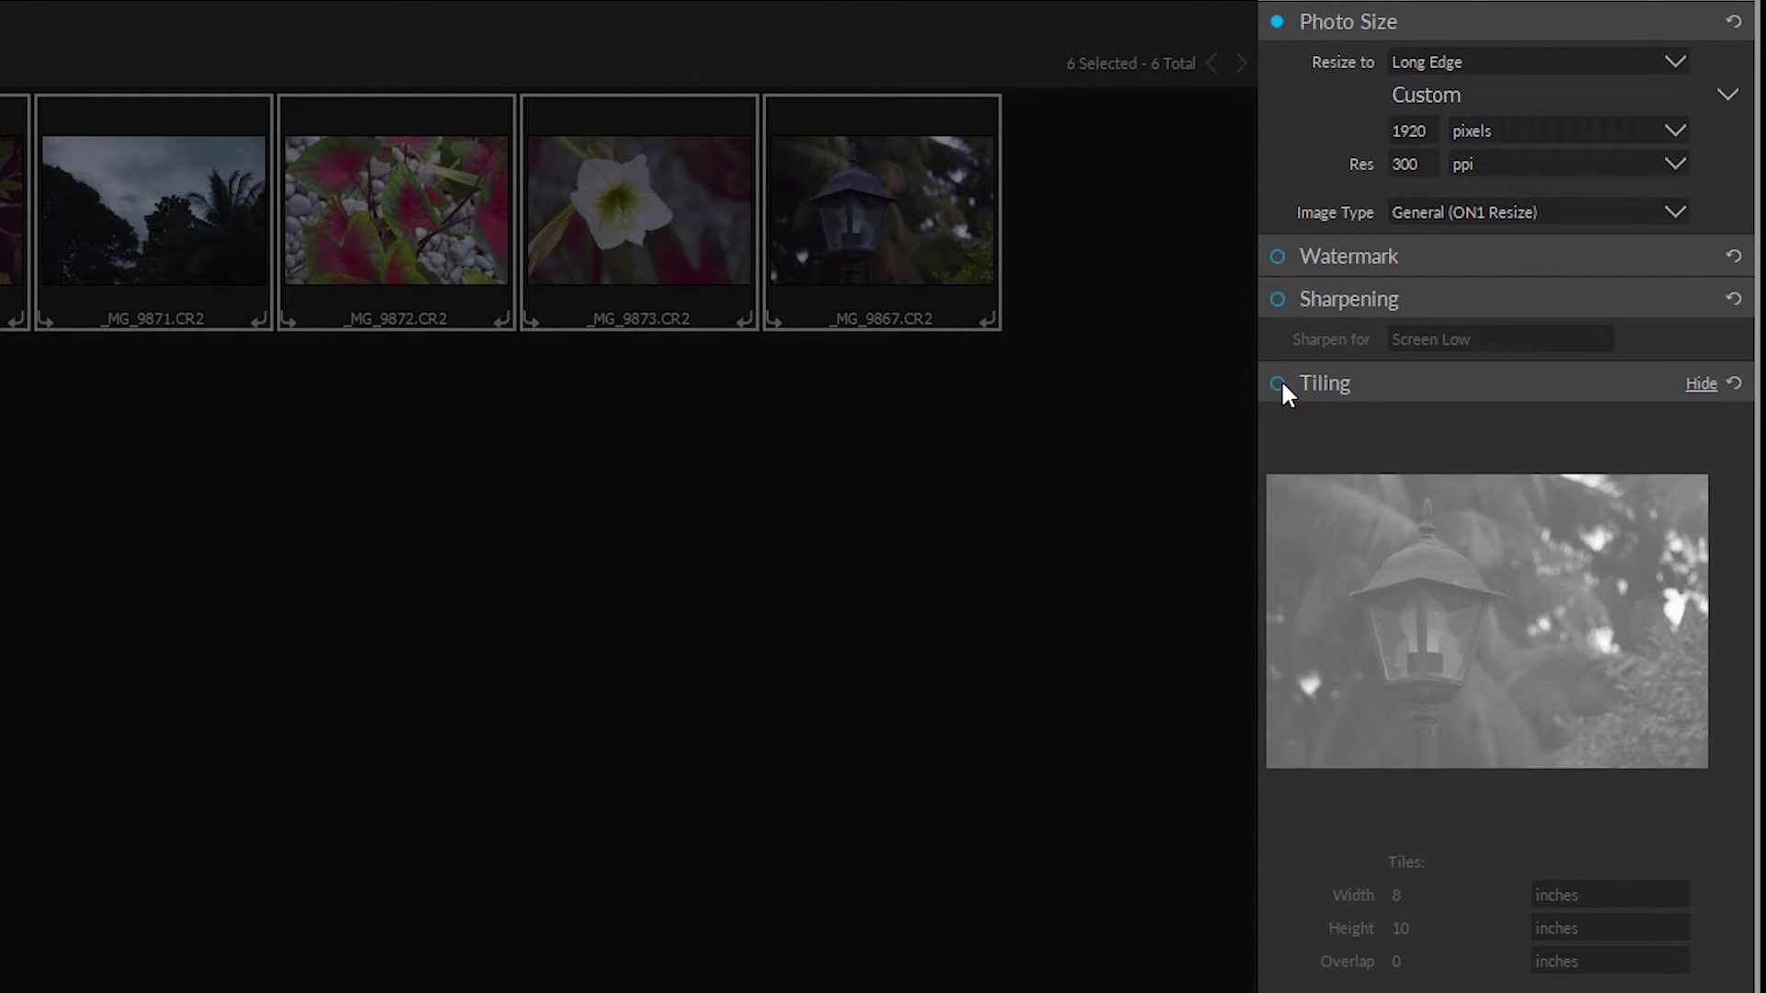
pyautogui.click(1700, 384)
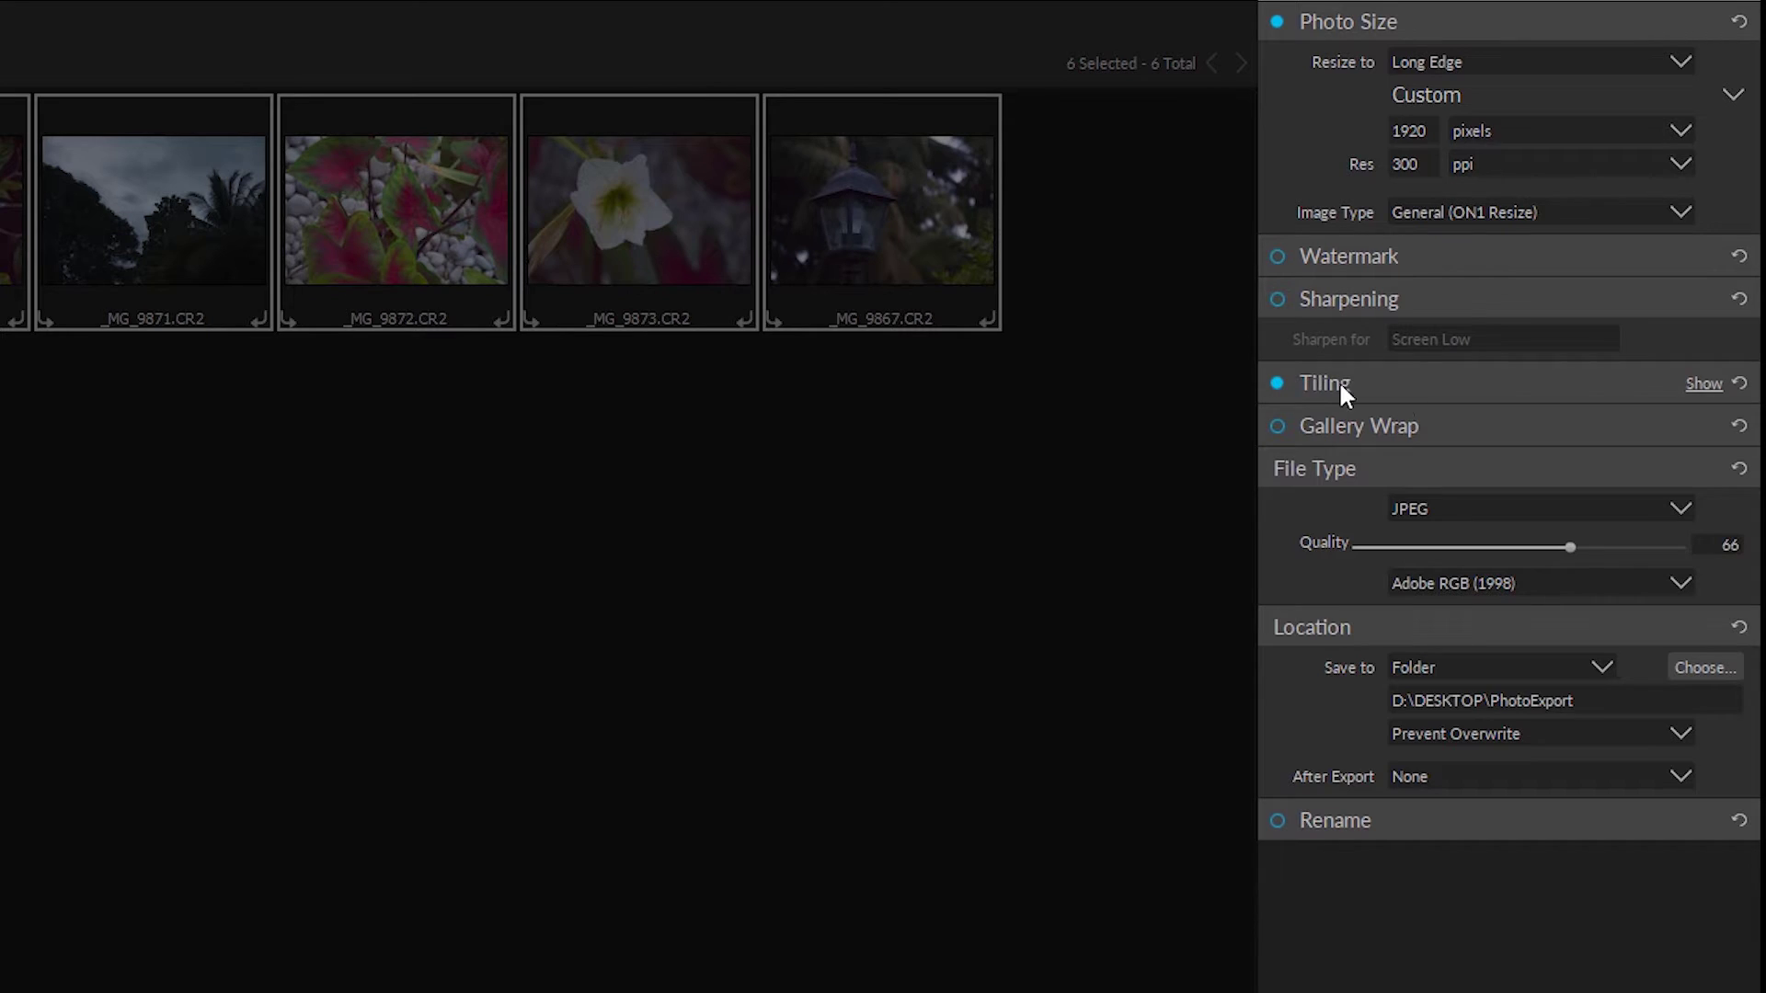
pyautogui.click(1703, 383)
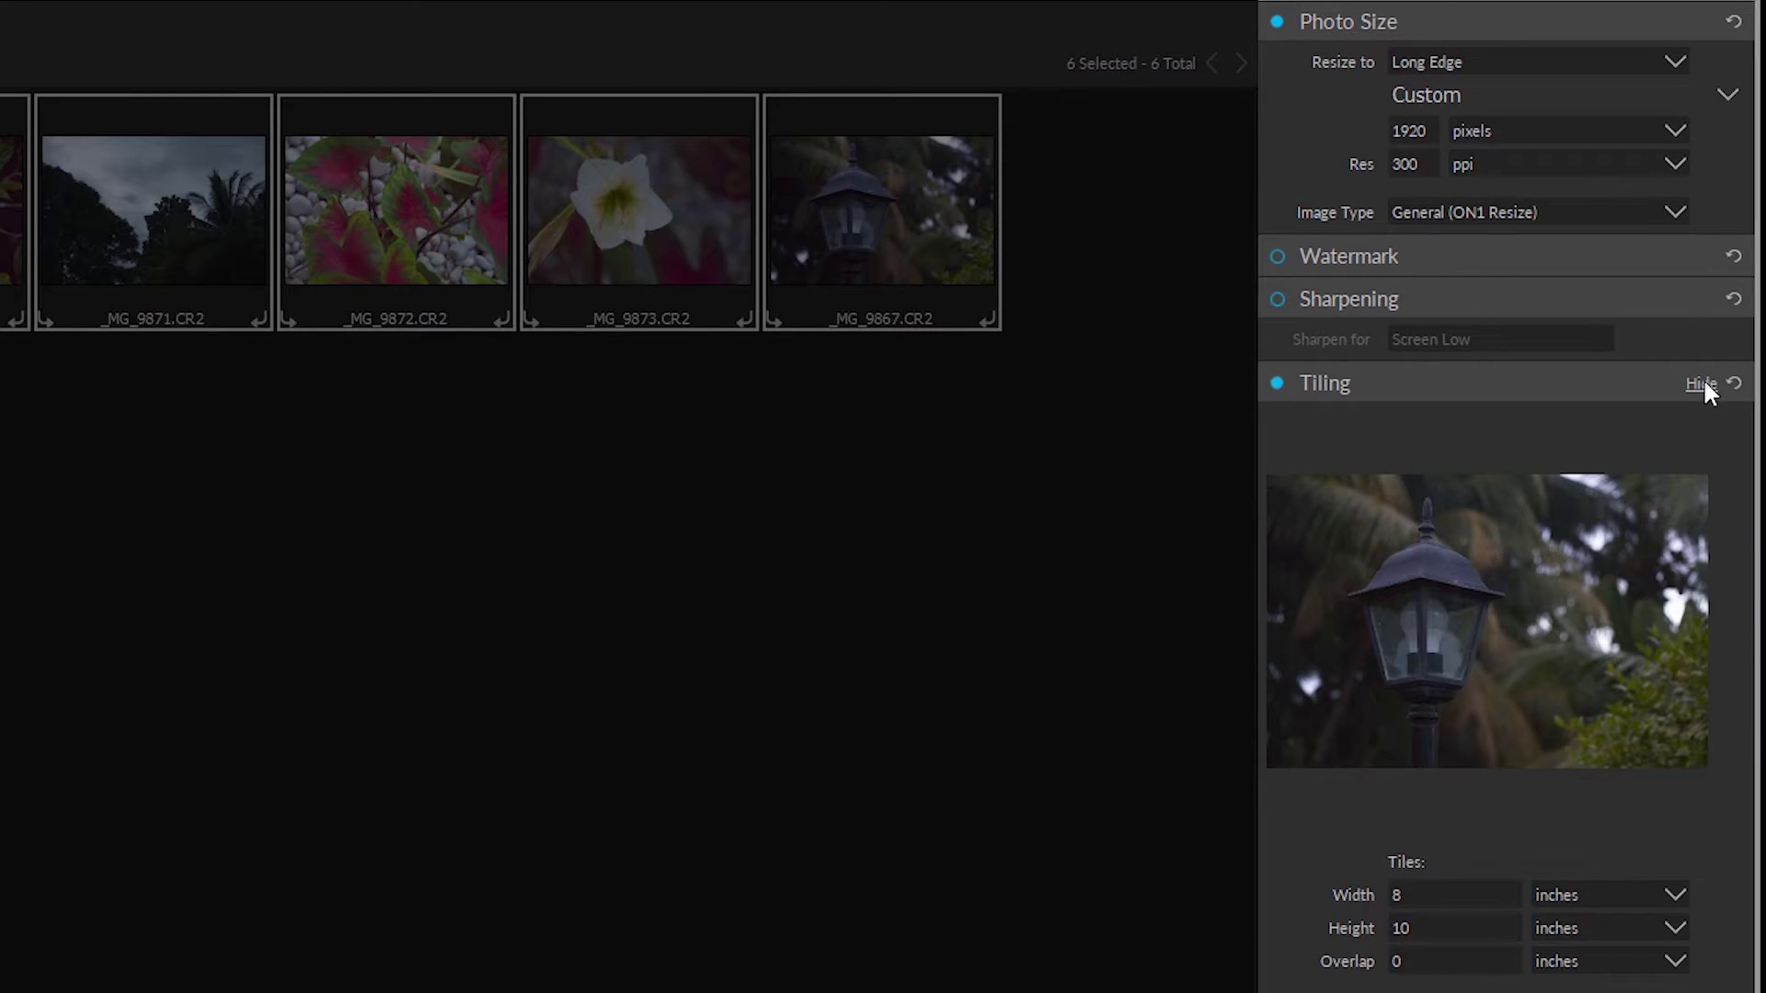
pyautogui.click(1275, 382)
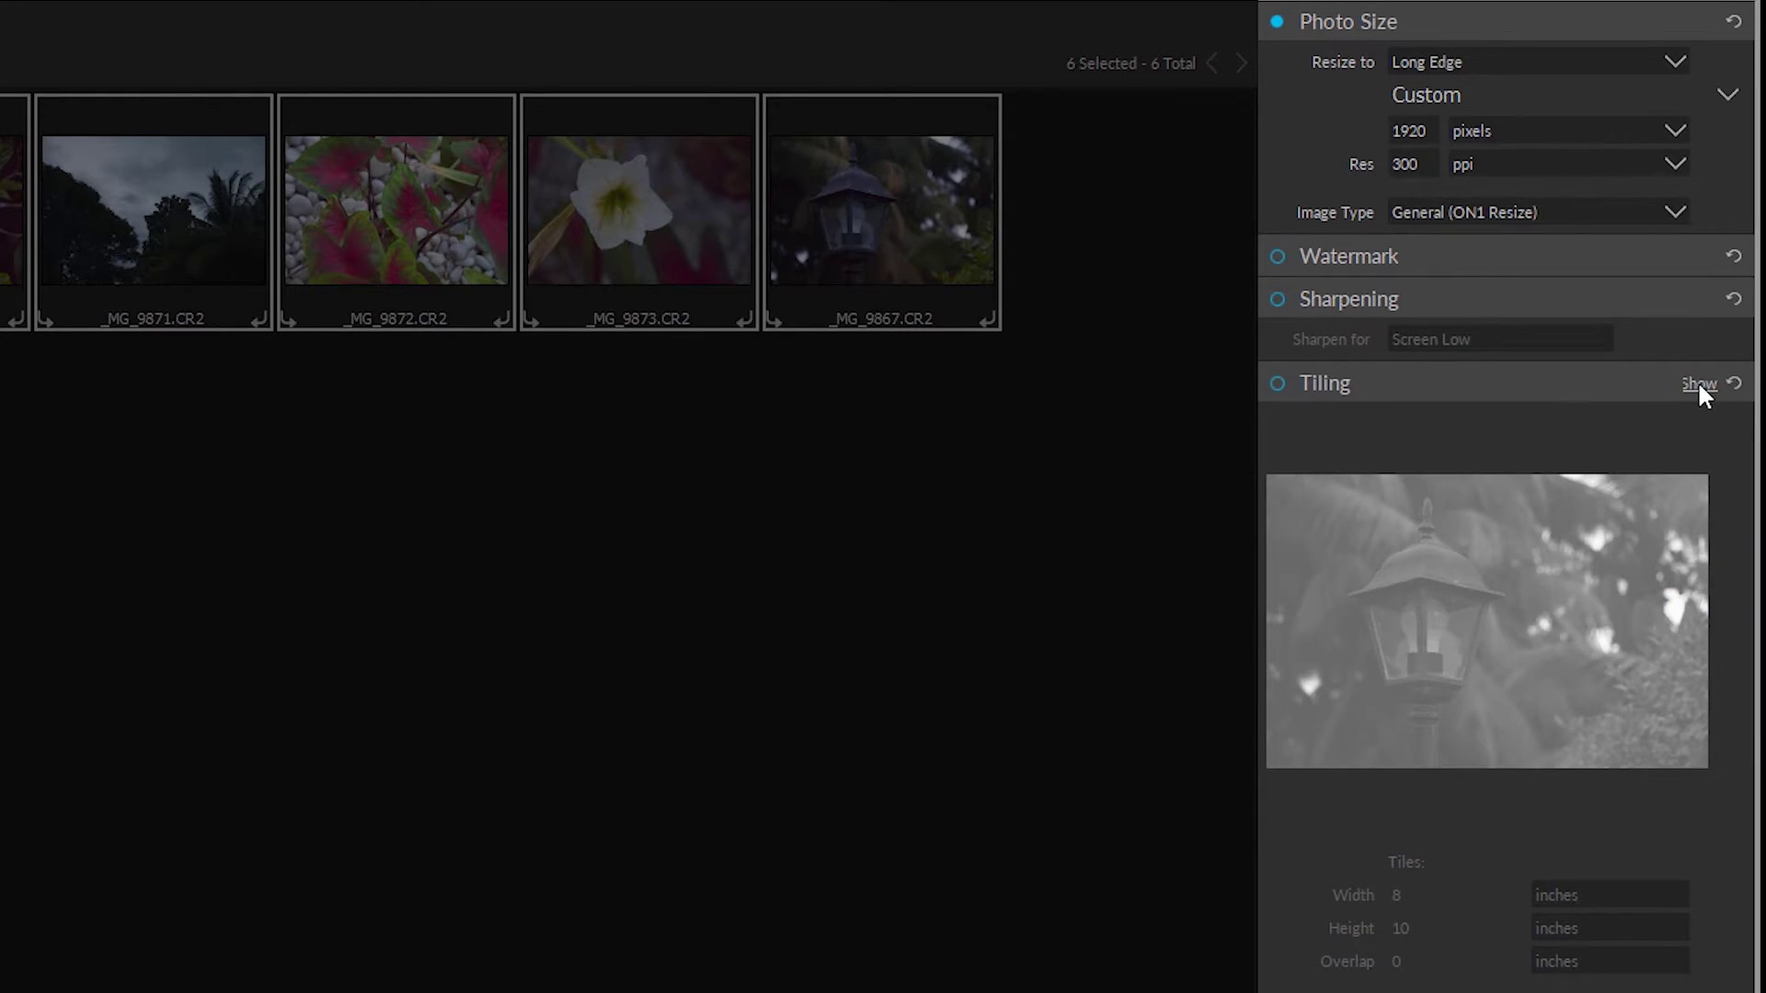
pyautogui.click(1700, 385)
# Expand Gallery Wrap, switch it on, then switch it back off.
pyautogui.click(1322, 425)
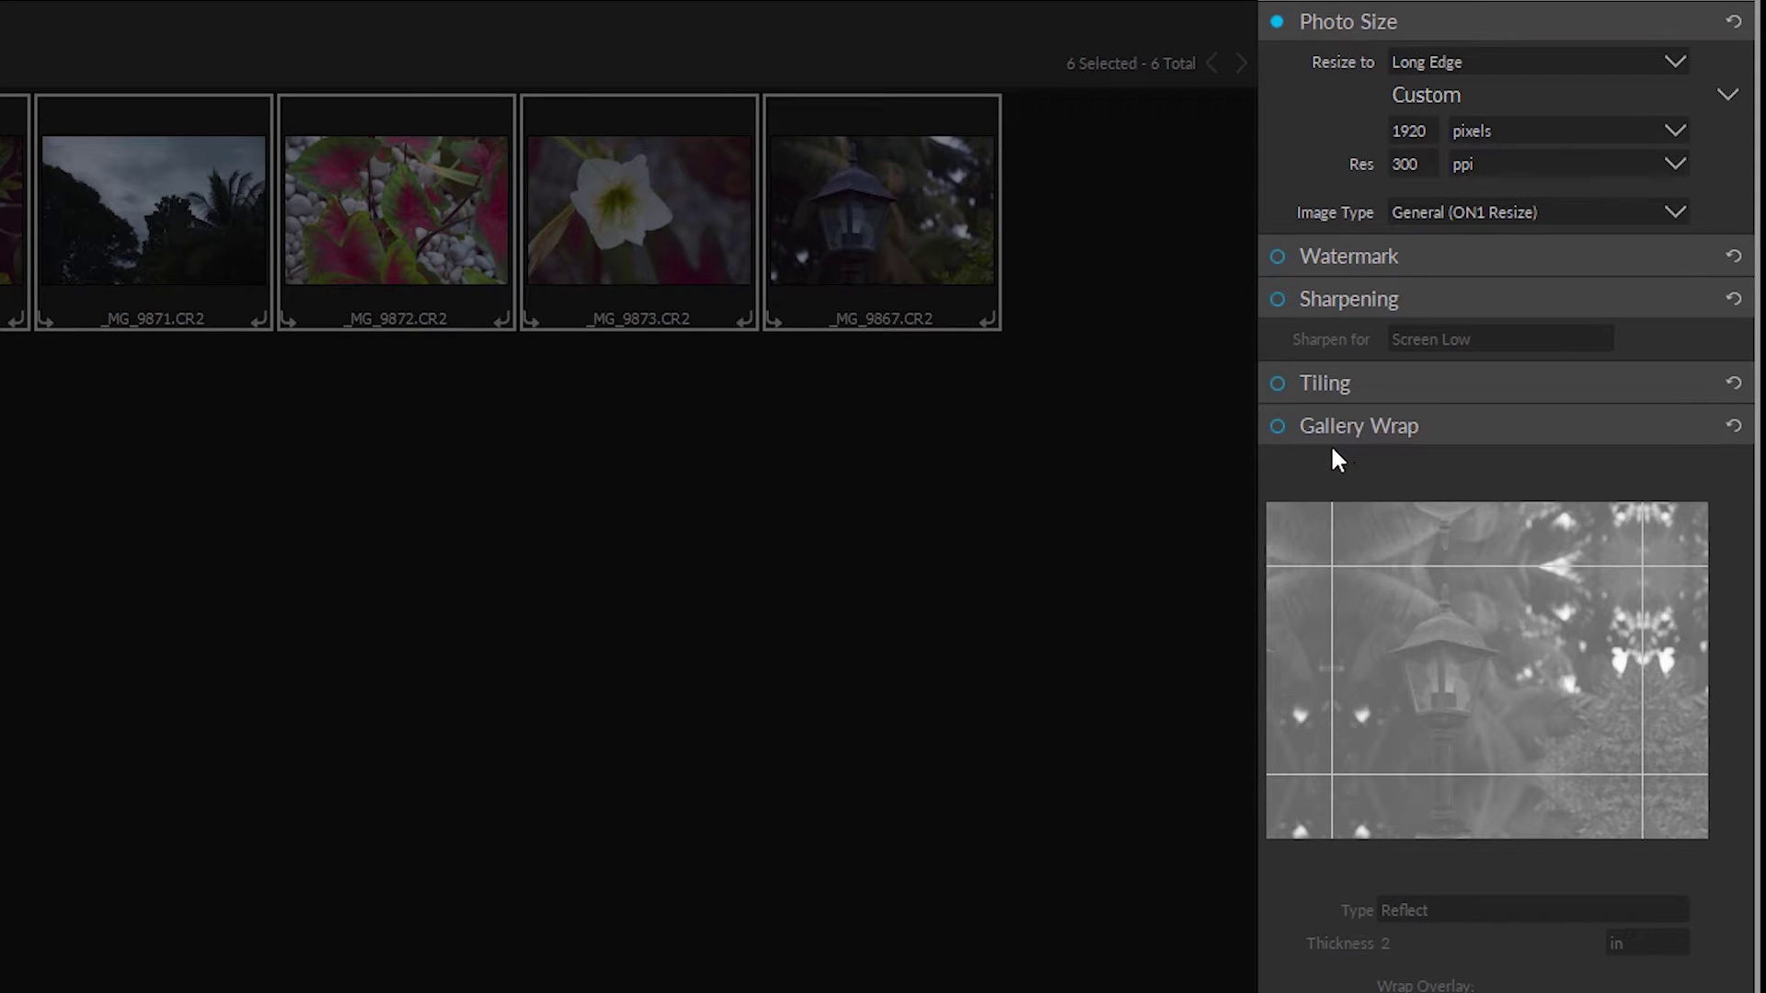
pyautogui.click(1276, 426)
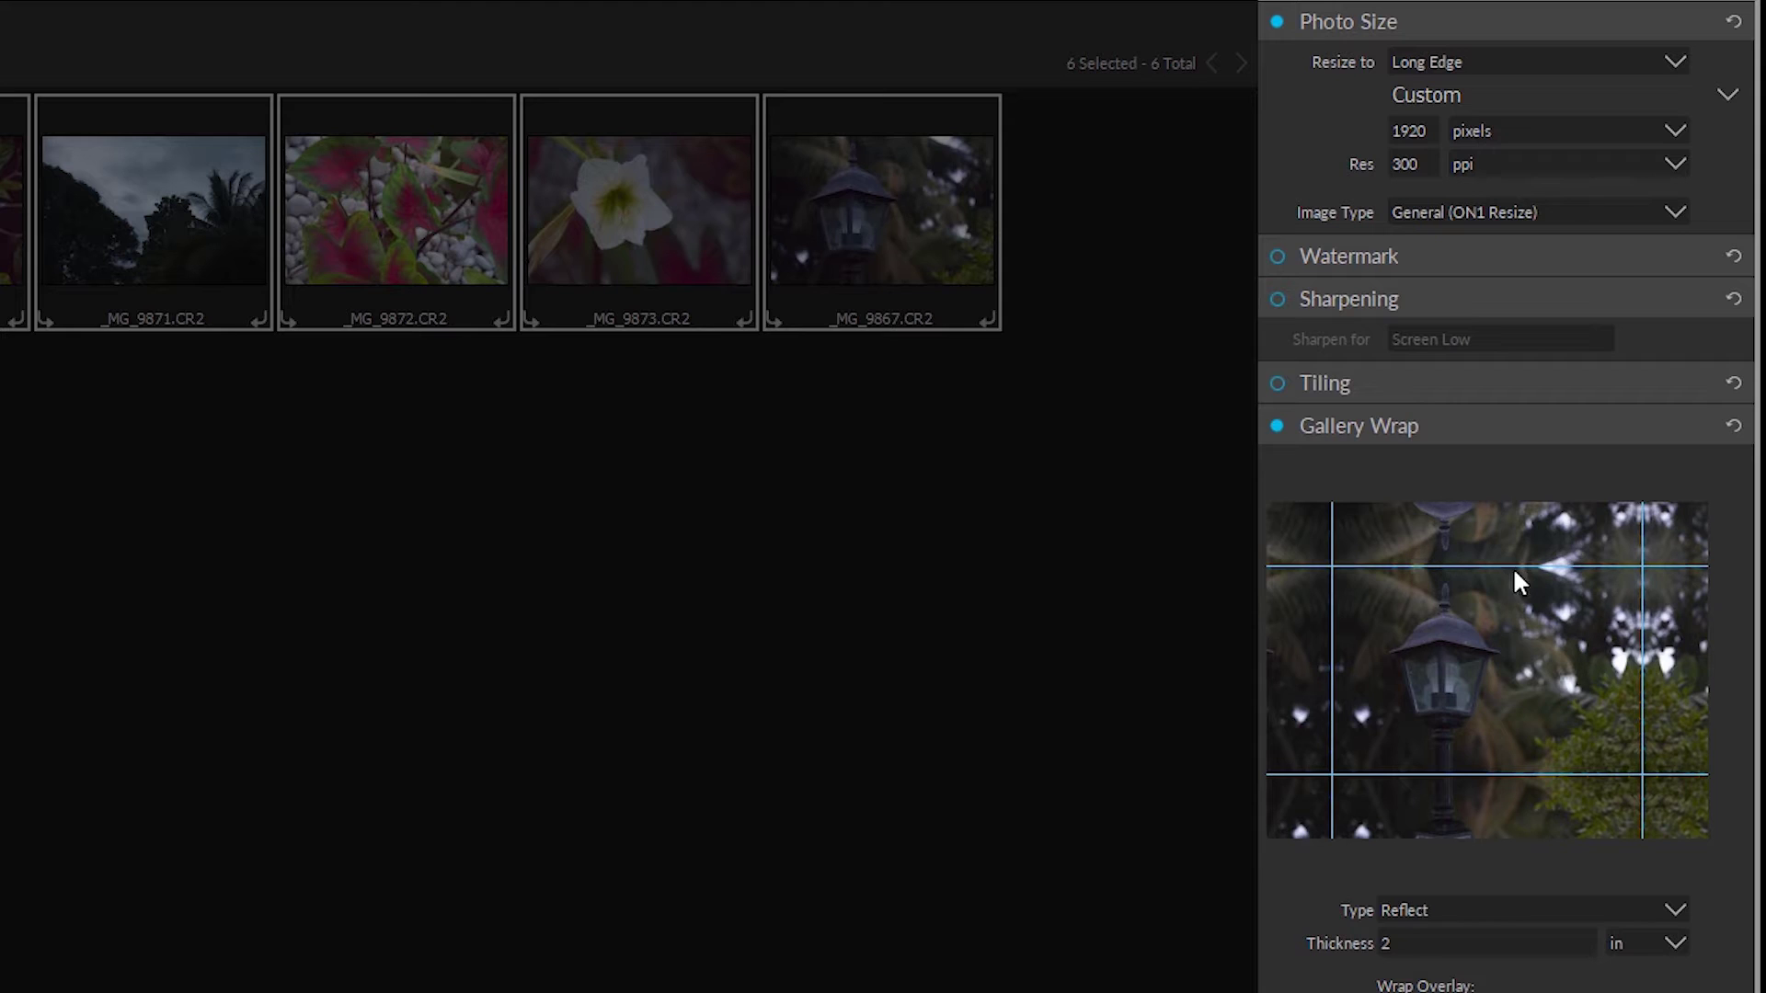
pyautogui.click(1281, 427)
# Collapse Gallery Wrap and keep JPEG at quality 66 as the export file type.
pyautogui.click(1683, 506)
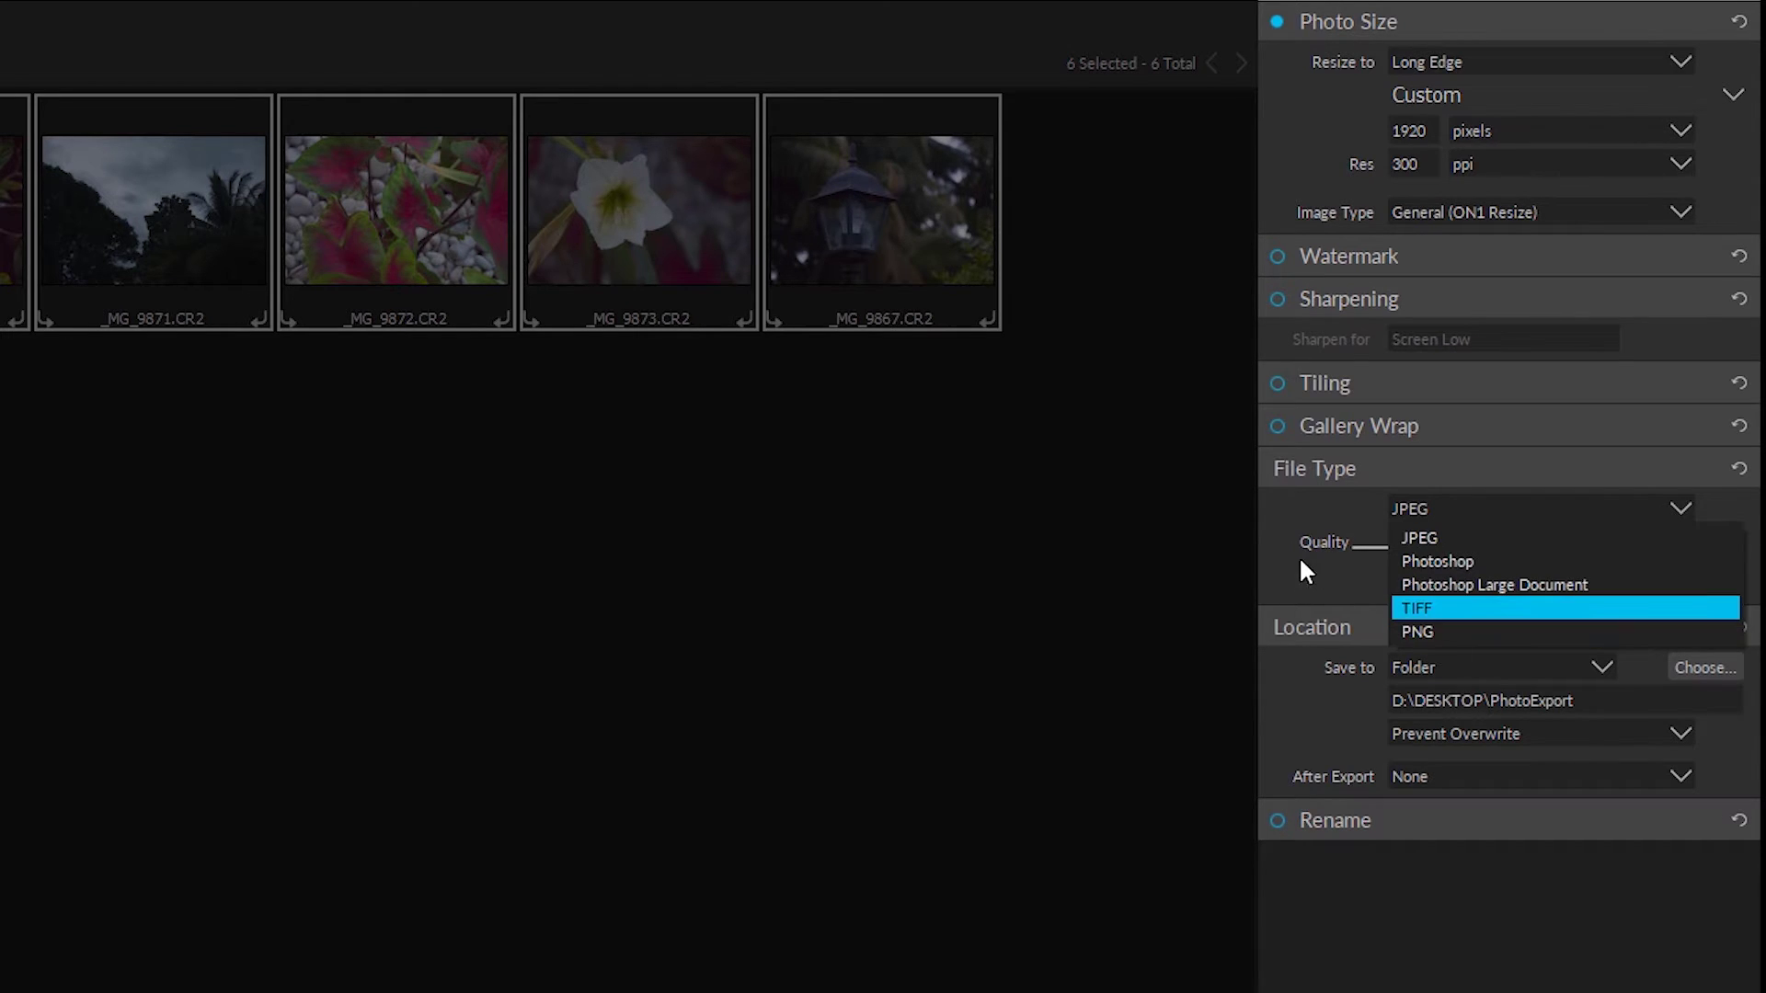
pyautogui.press('Escape')
pyautogui.click(1679, 505)
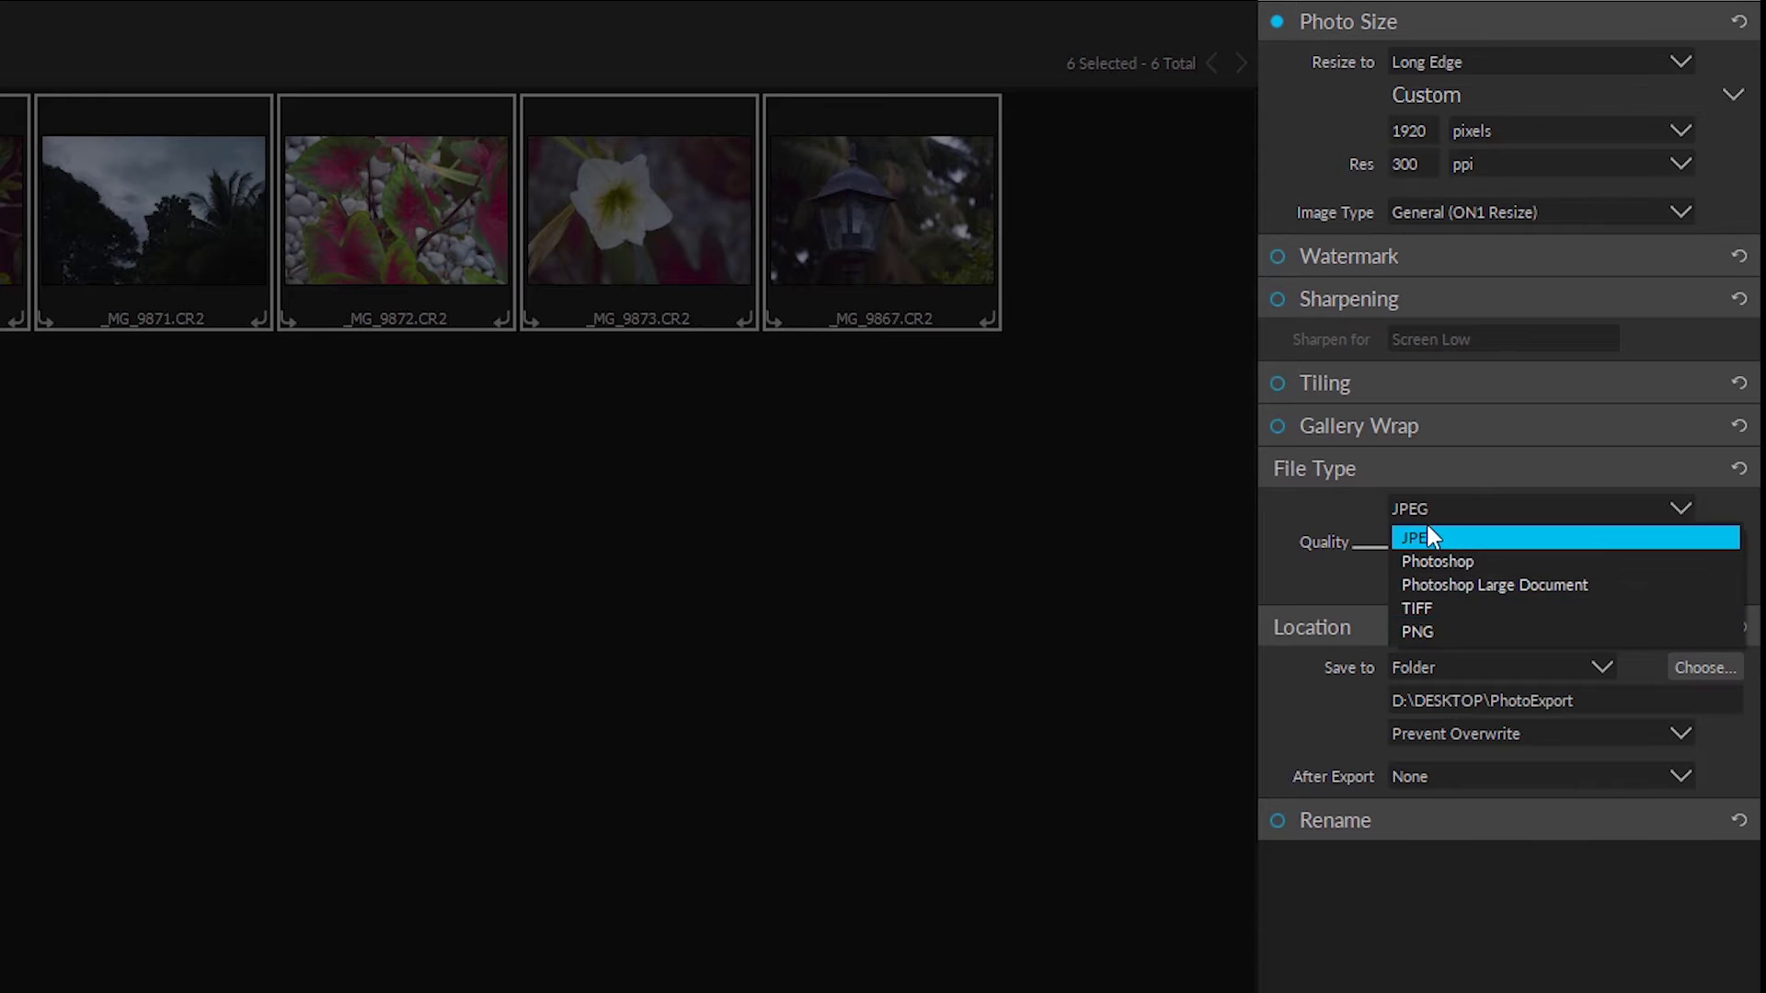
pyautogui.click(1511, 539)
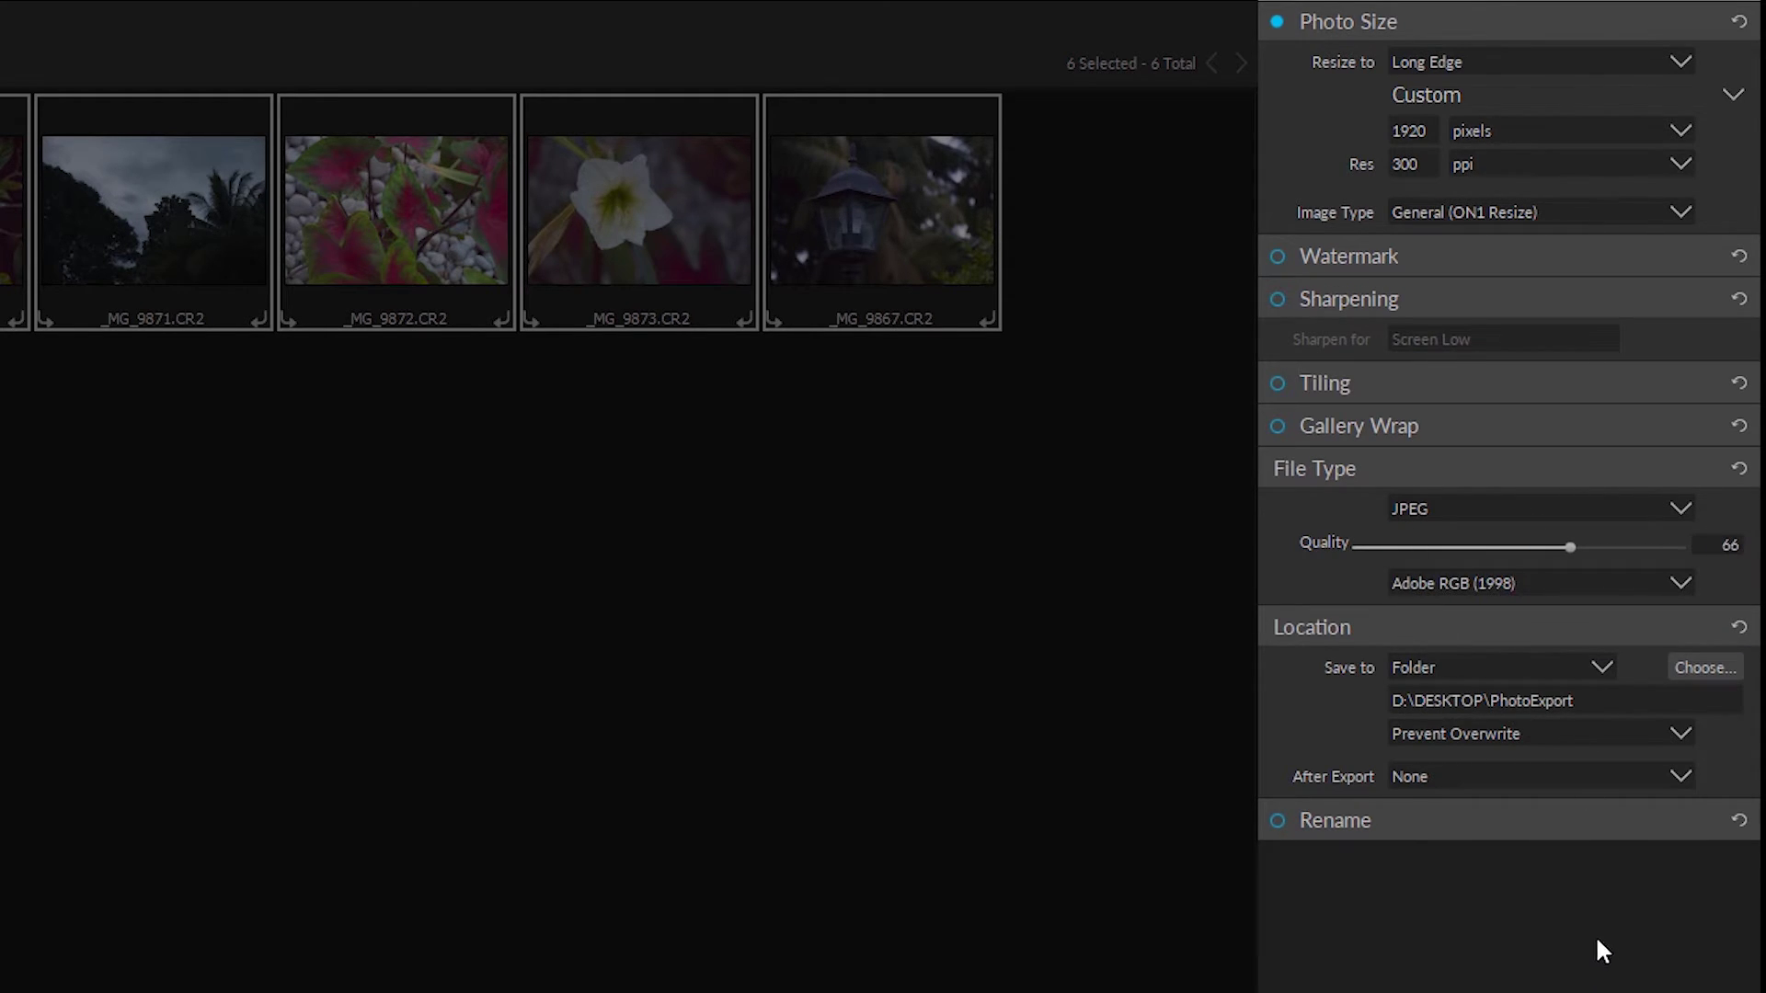
# Keep saving to D:\DESKTOP\PhotoExport with Prevent Overwrite and no after-export action; show Rename options.
pyautogui.click(1601, 670)
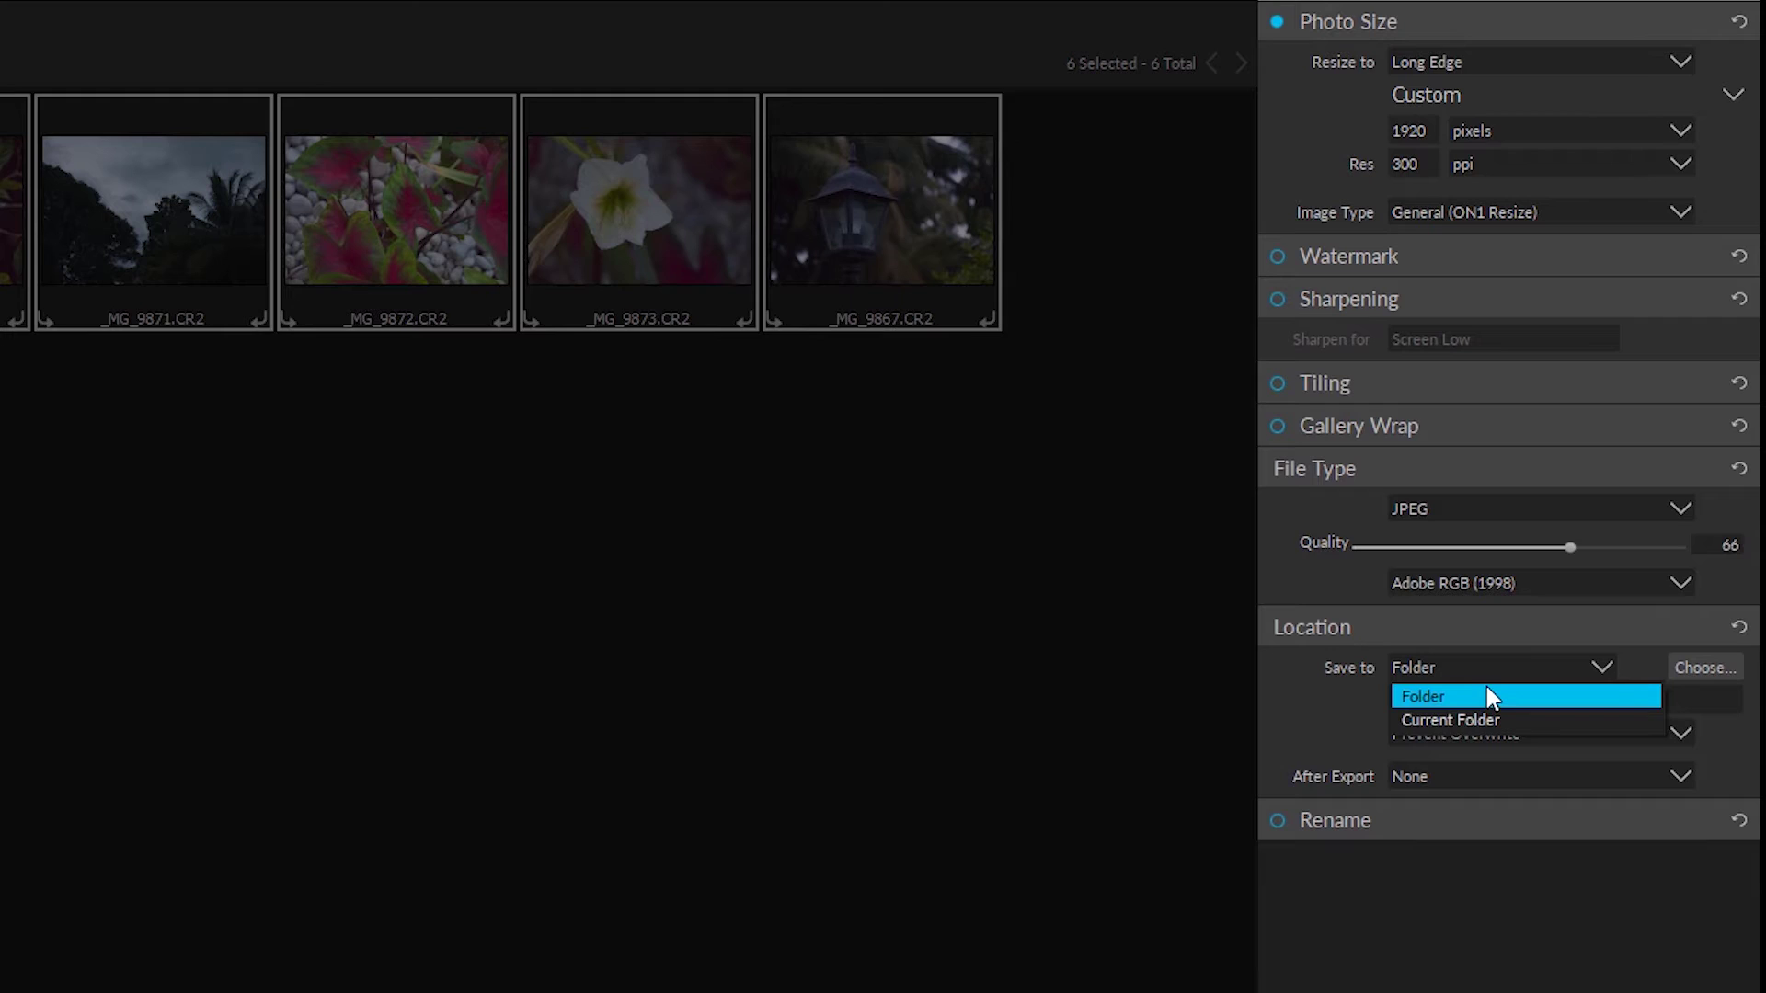
pyautogui.click(1466, 952)
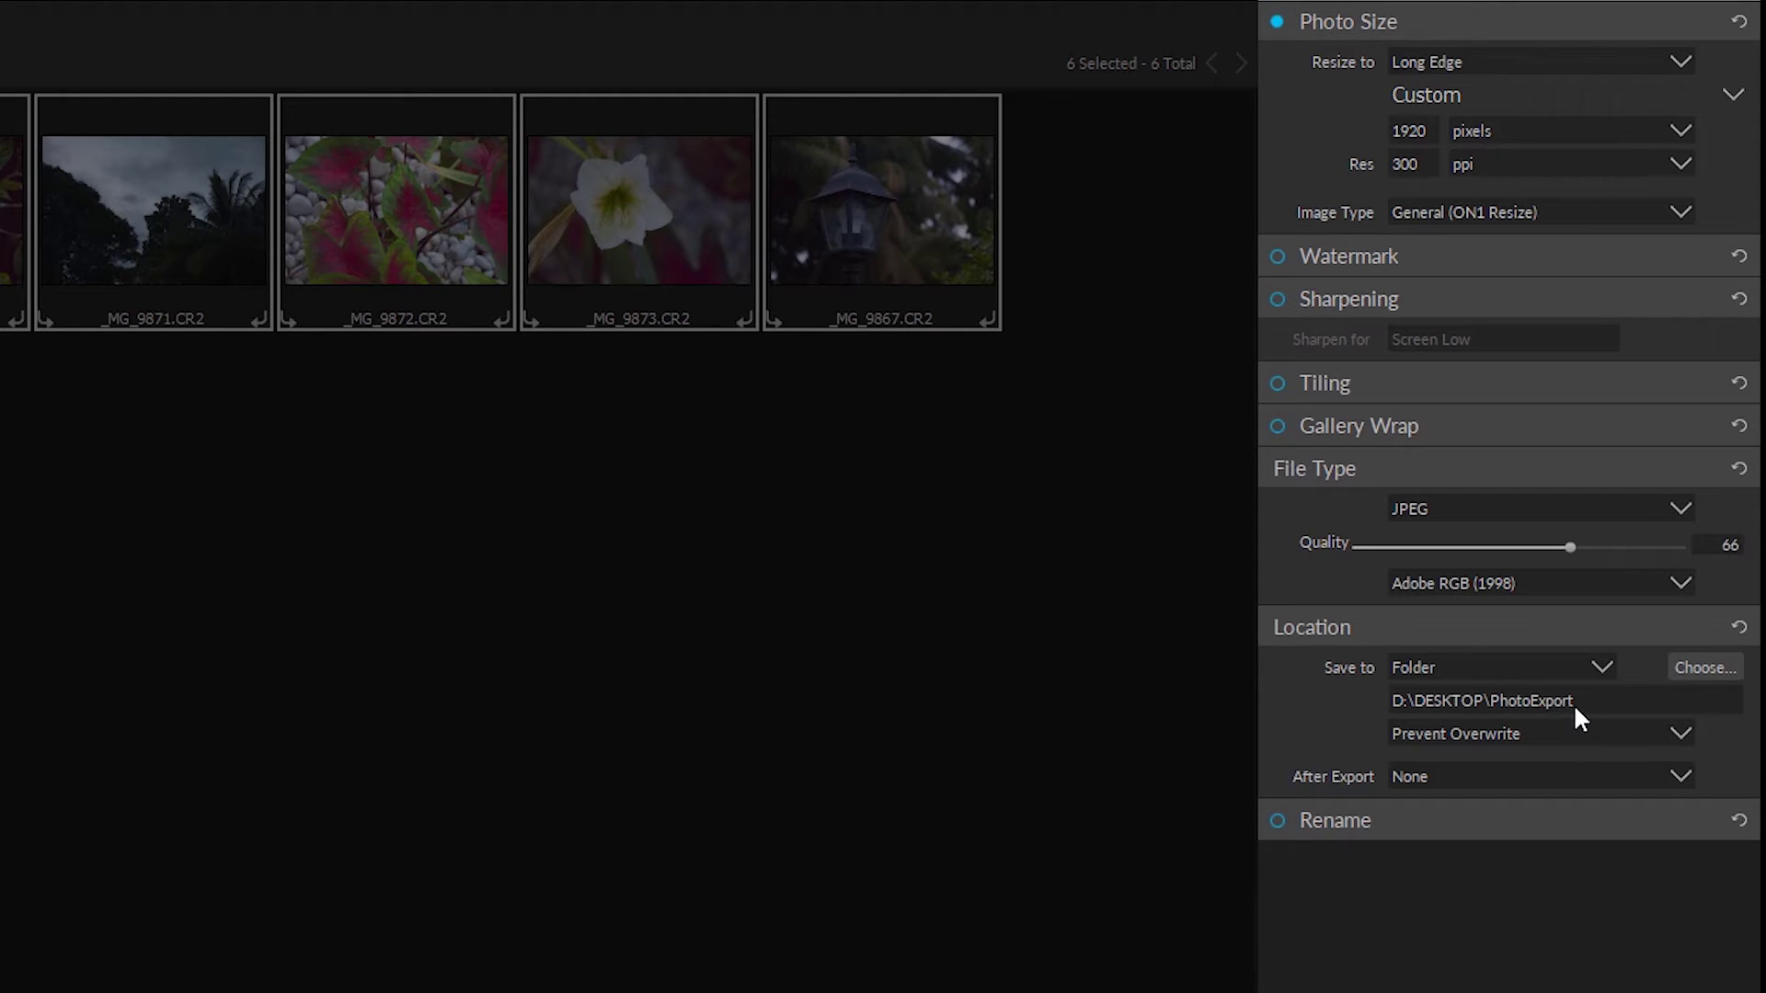
pyautogui.click(1675, 732)
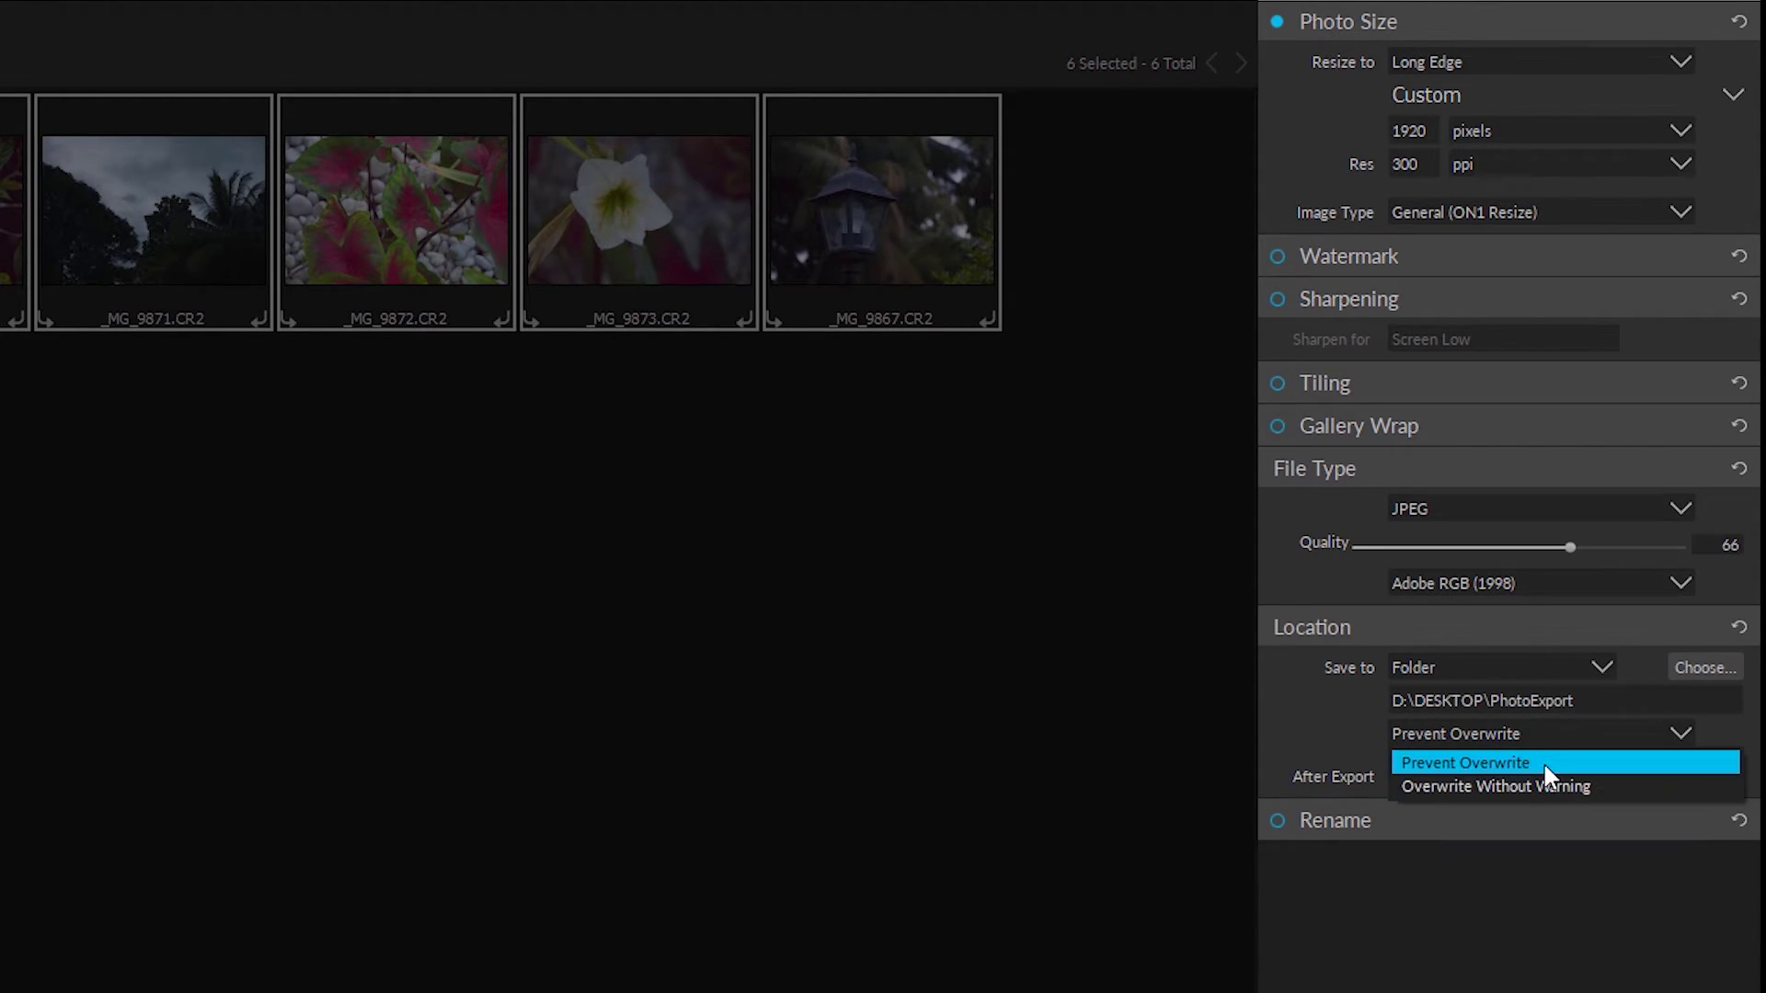
pyautogui.press('Escape')
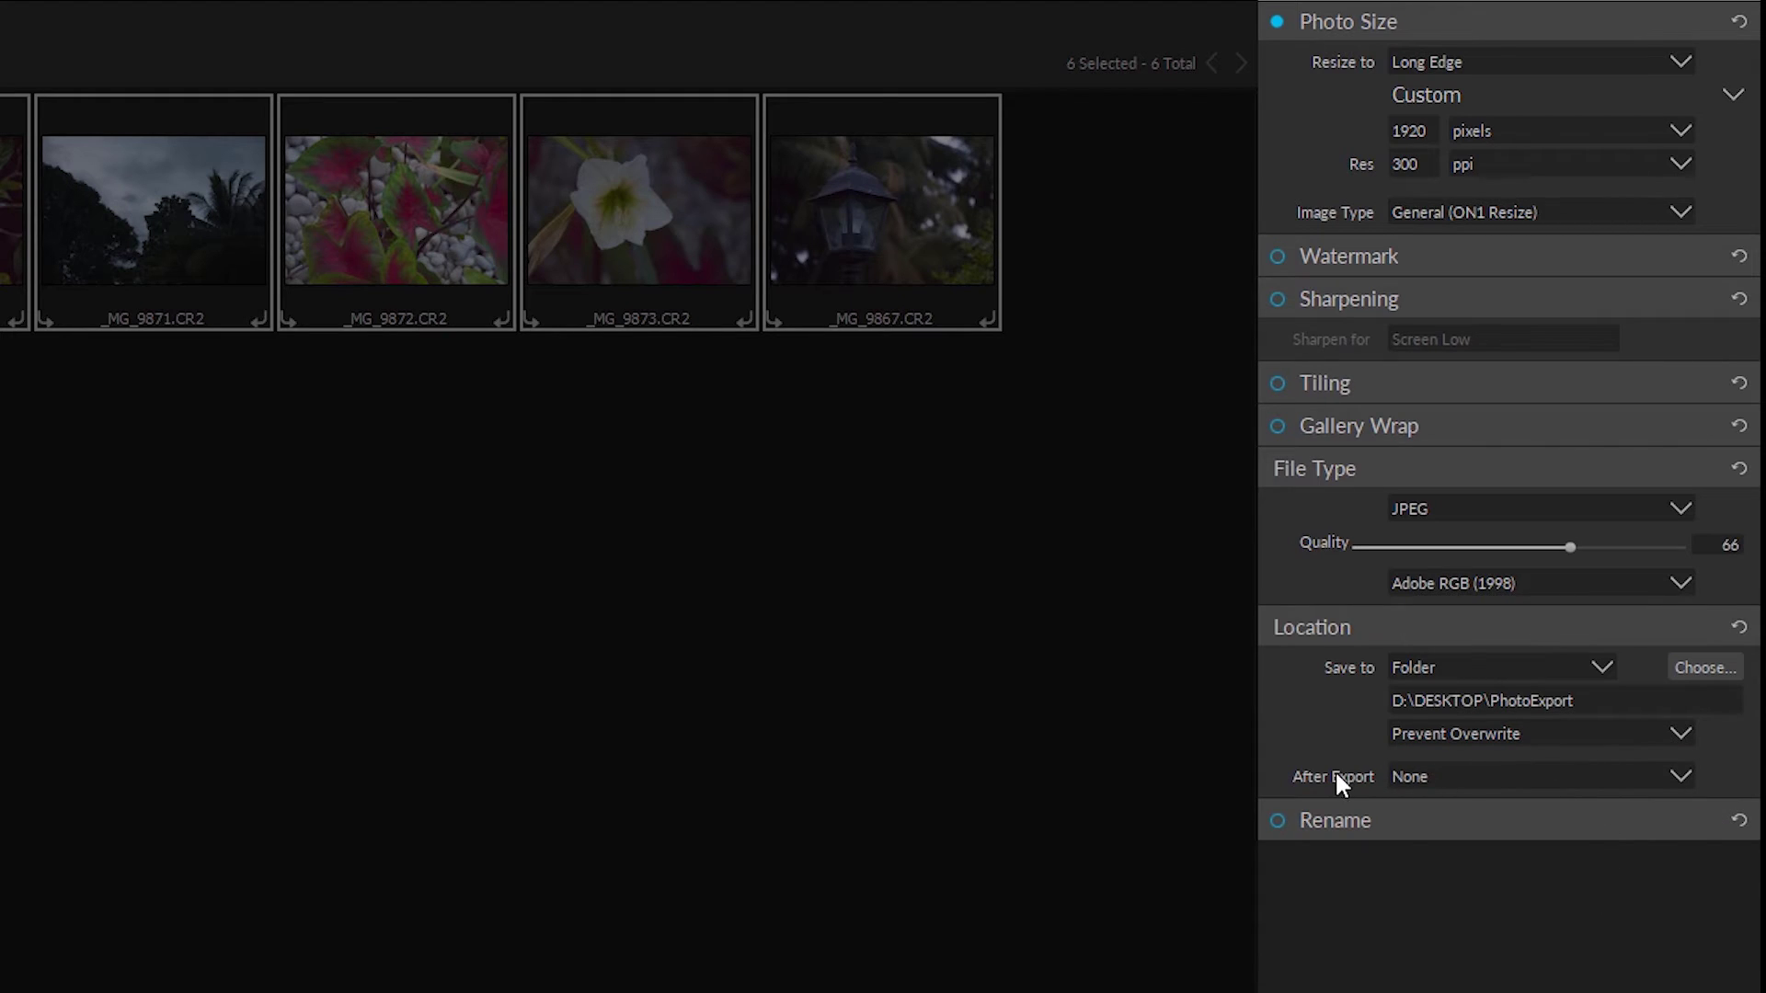
pyautogui.click(1683, 775)
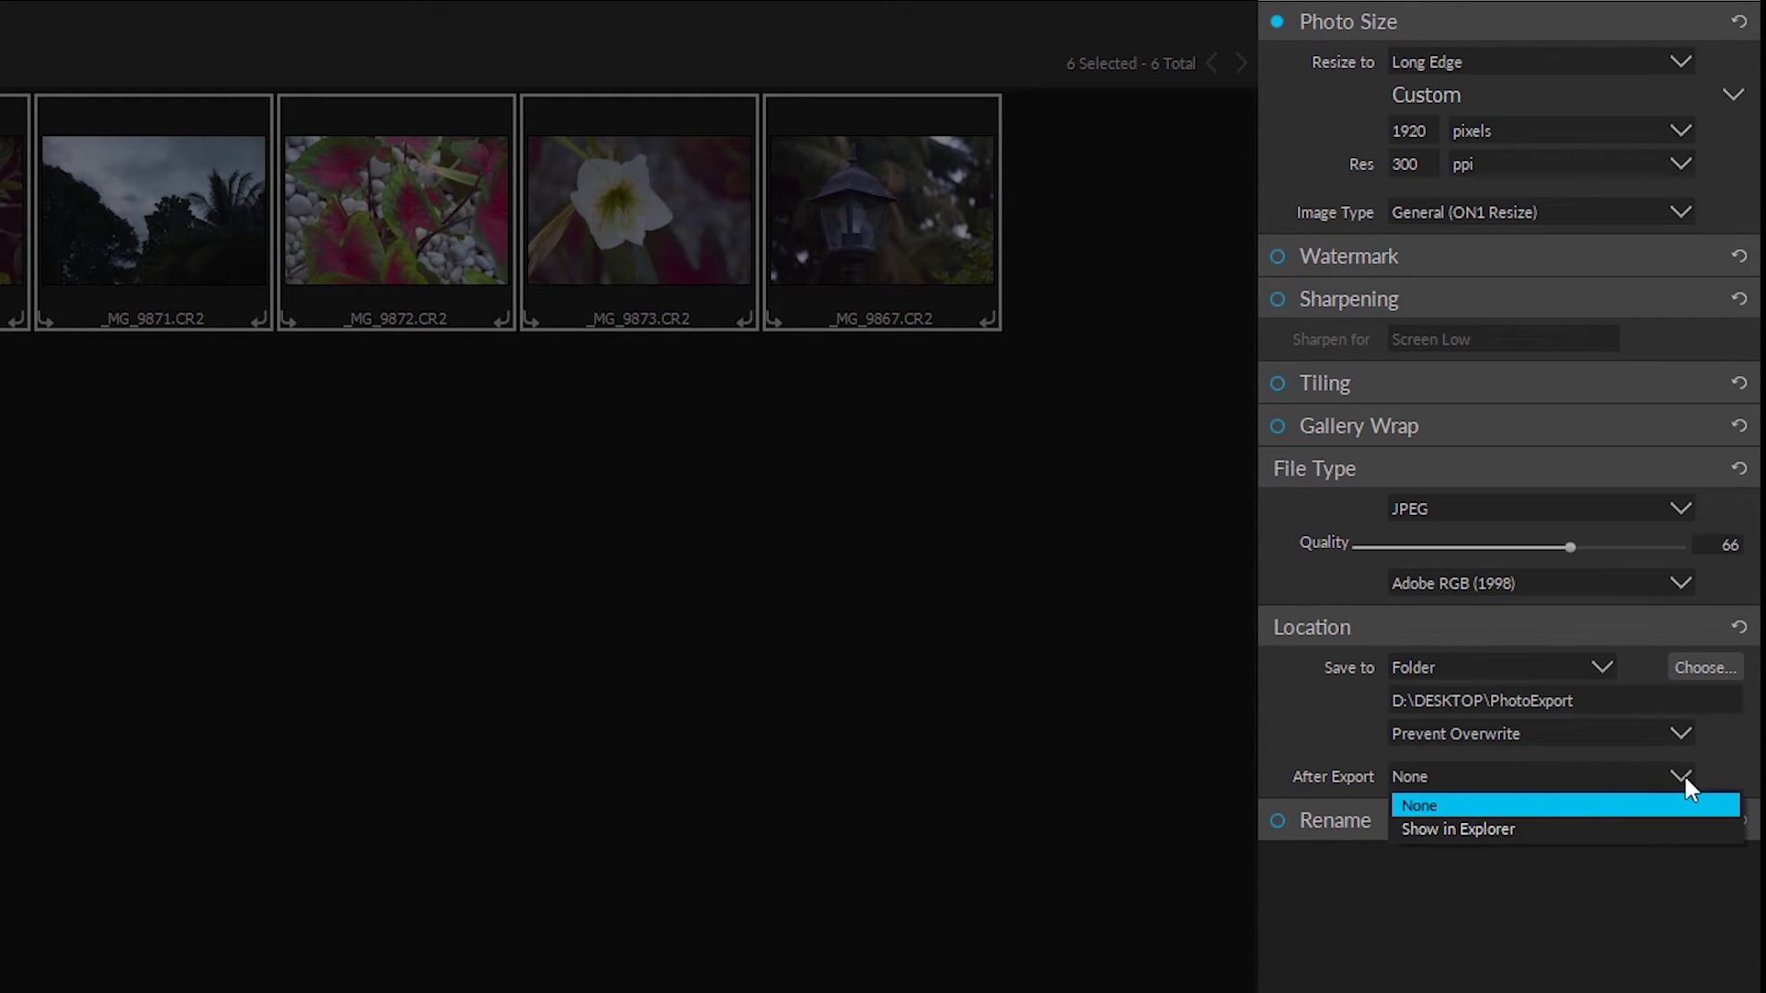
pyautogui.click(1447, 808)
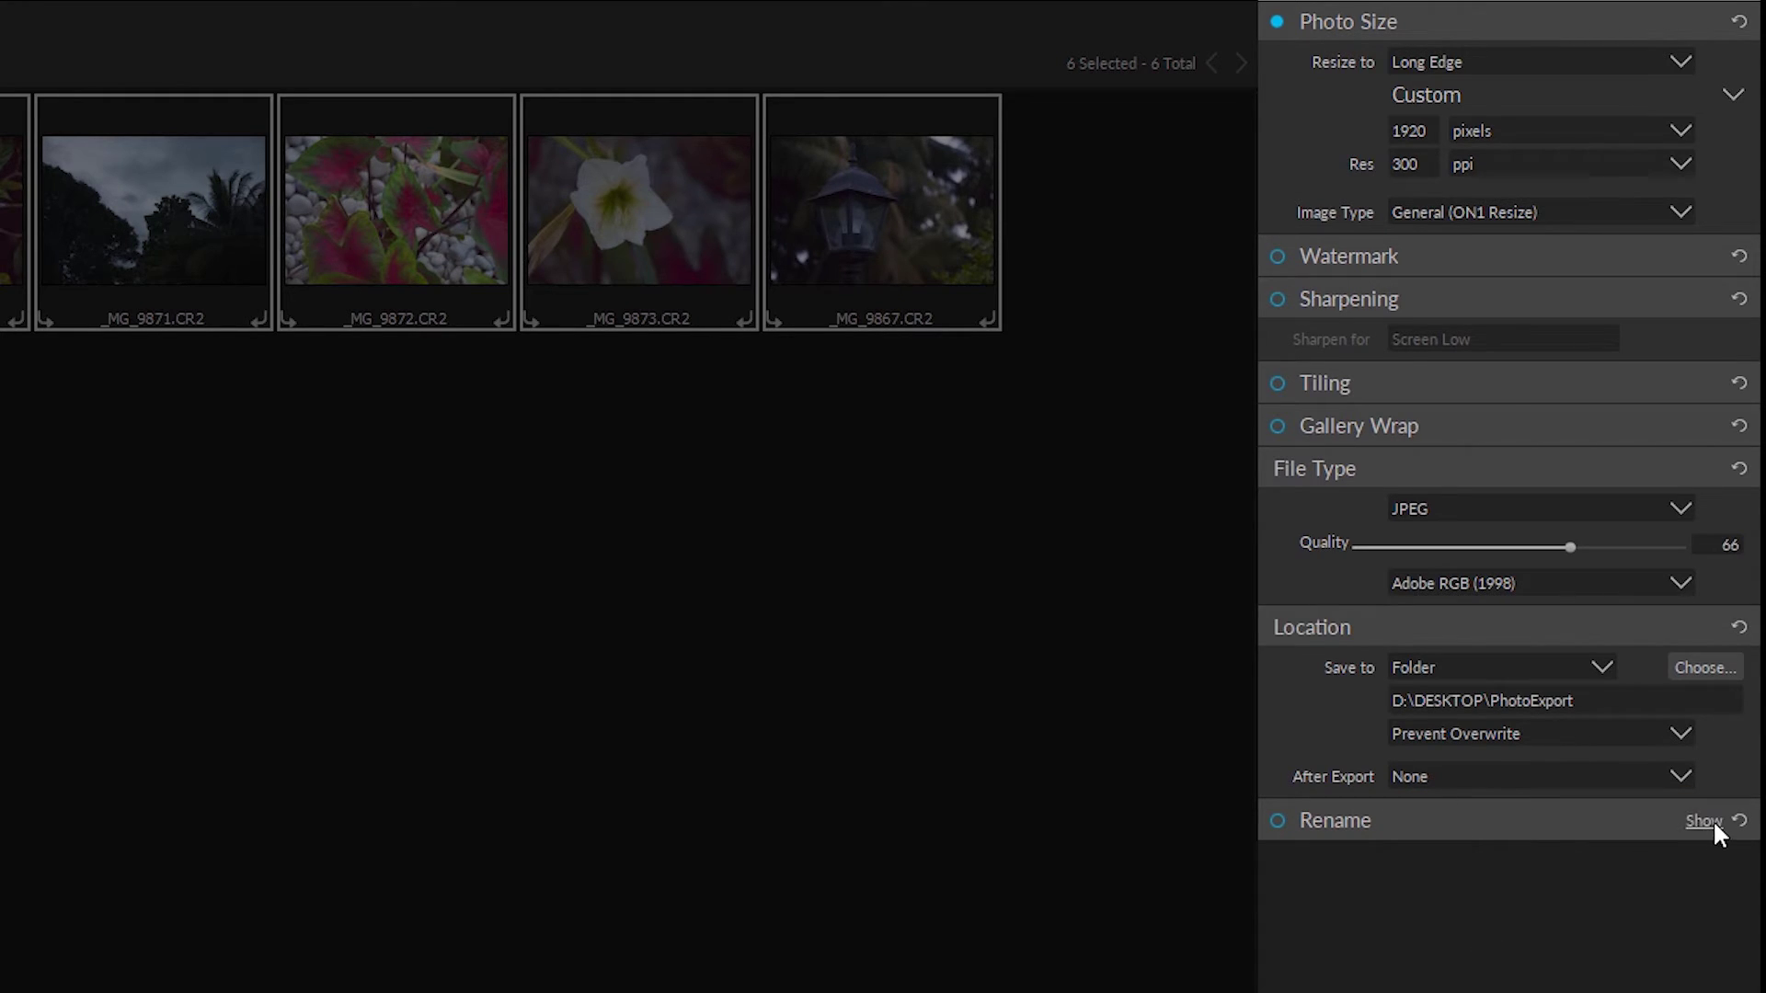
pyautogui.click(1706, 820)
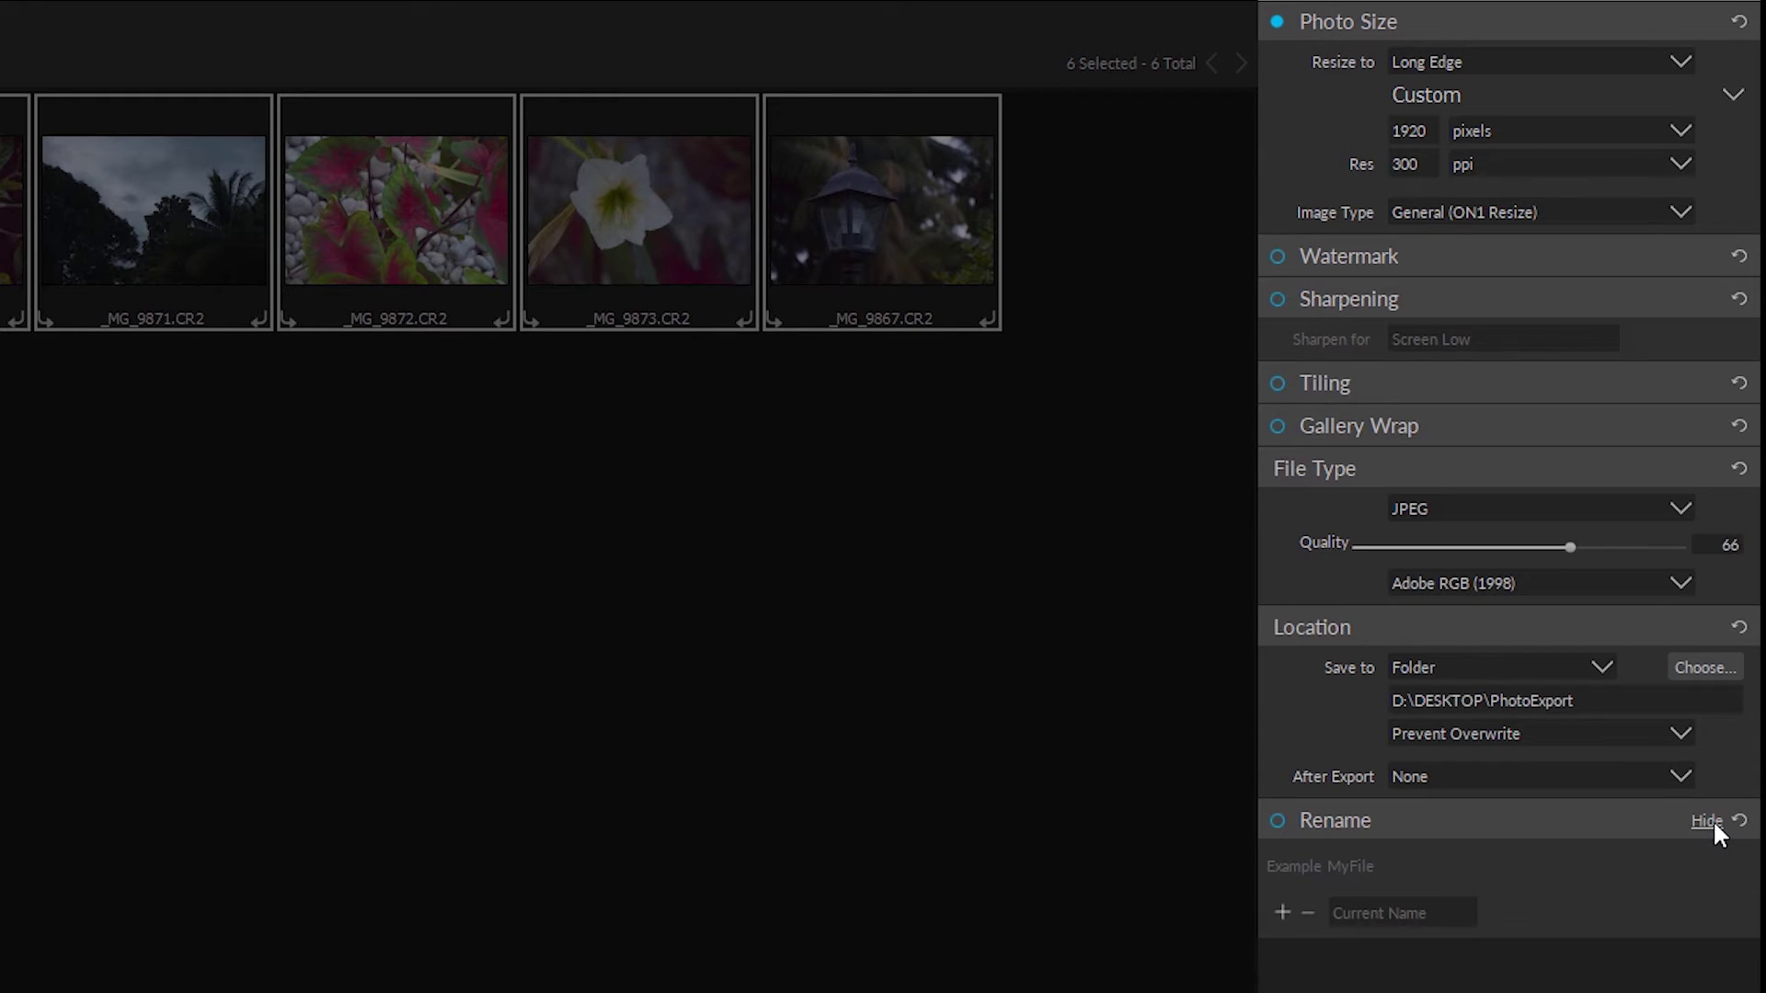
# Try Rename with Current Name tokens, switch renaming off, and export the six photos.
pyautogui.click(1276, 821)
pyautogui.click(1465, 915)
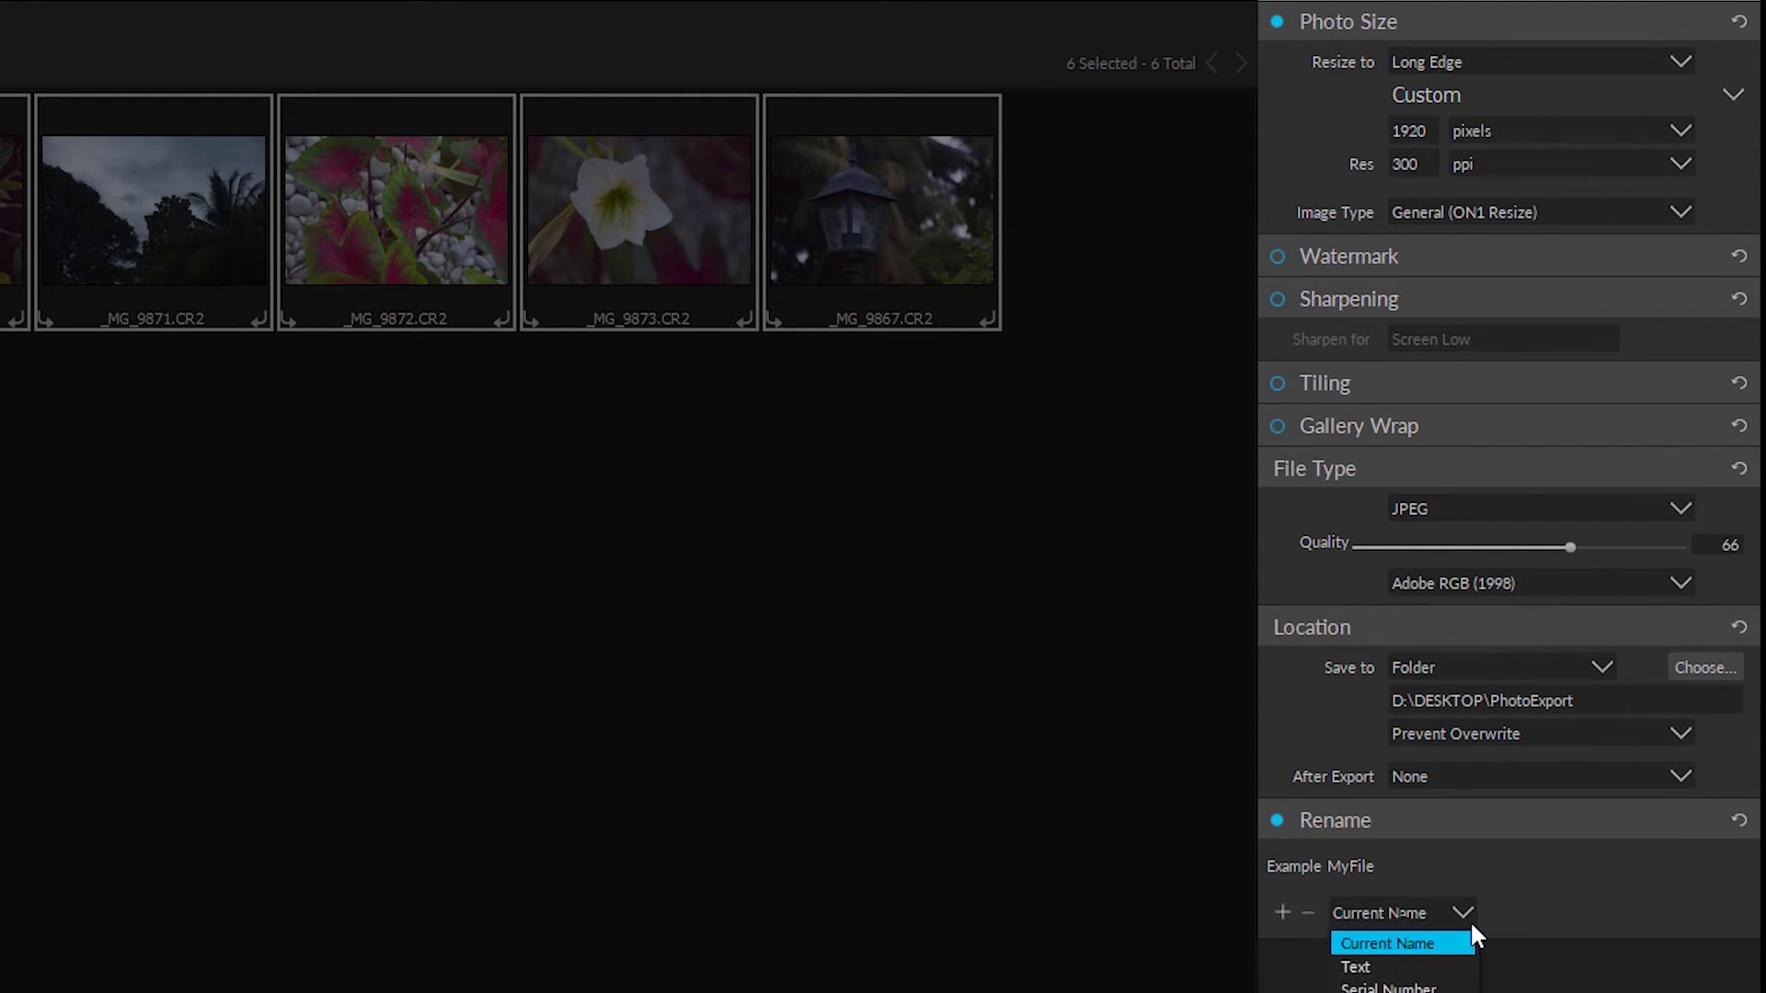
pyautogui.click(1383, 988)
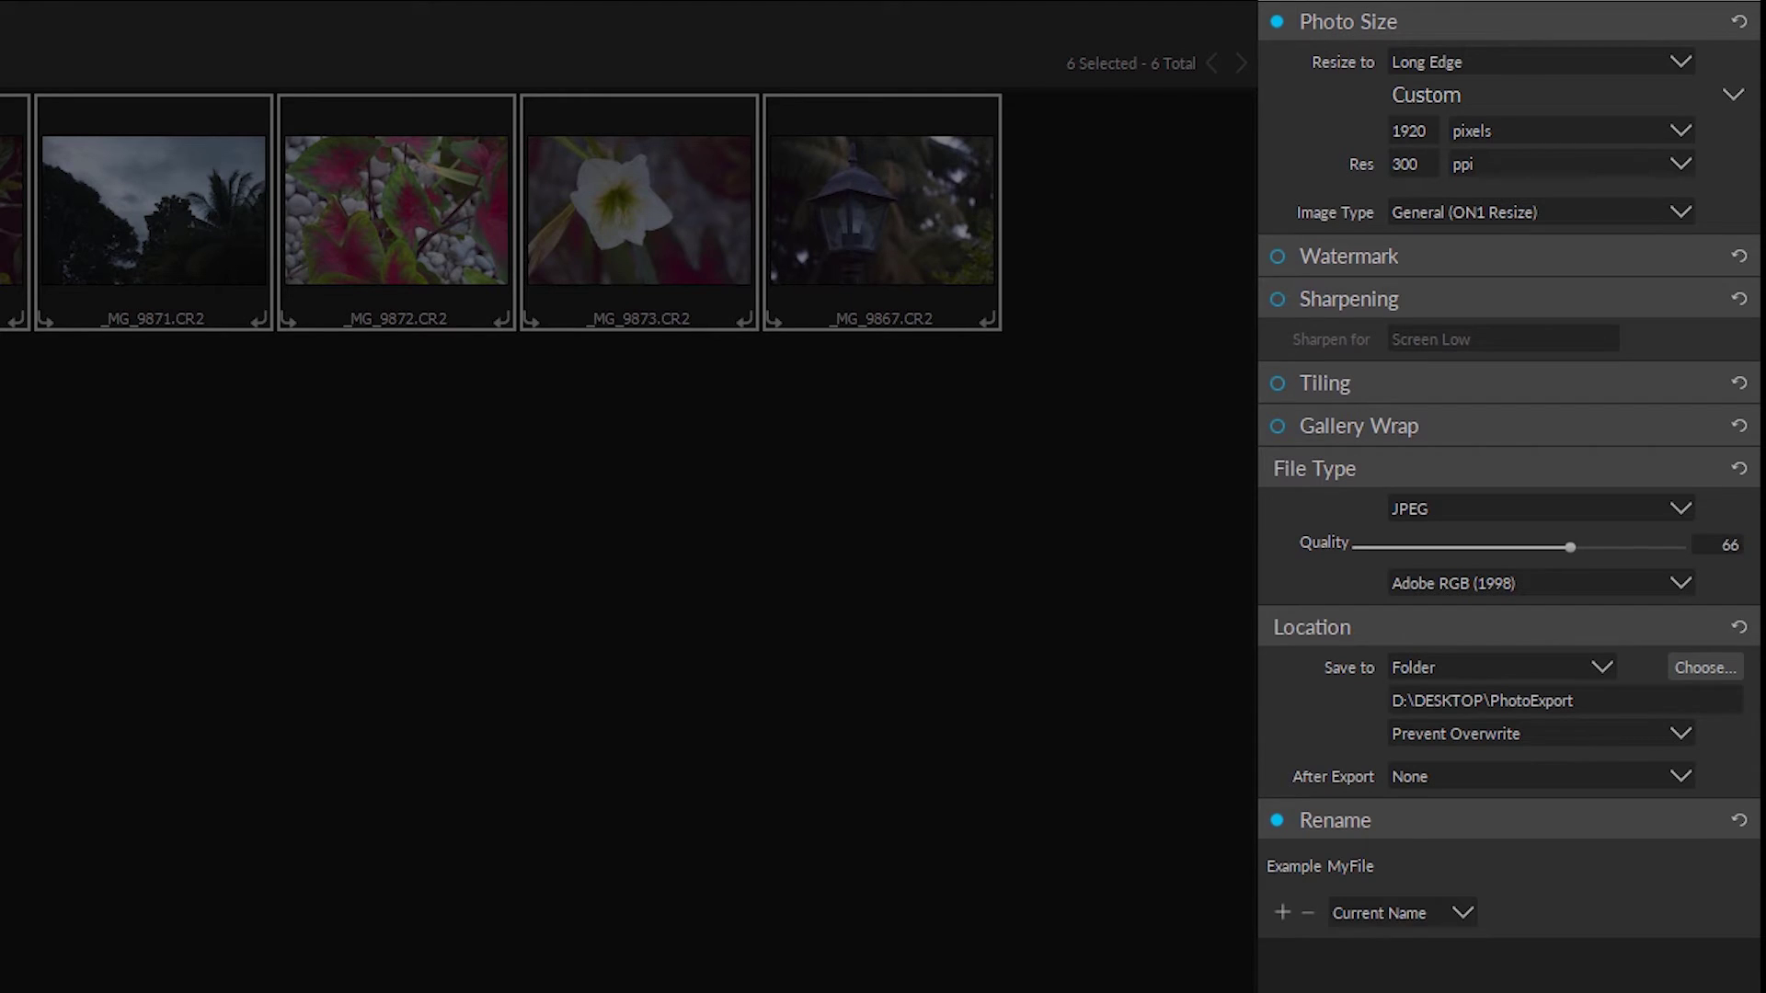
pyautogui.click(1282, 912)
pyautogui.click(1283, 912)
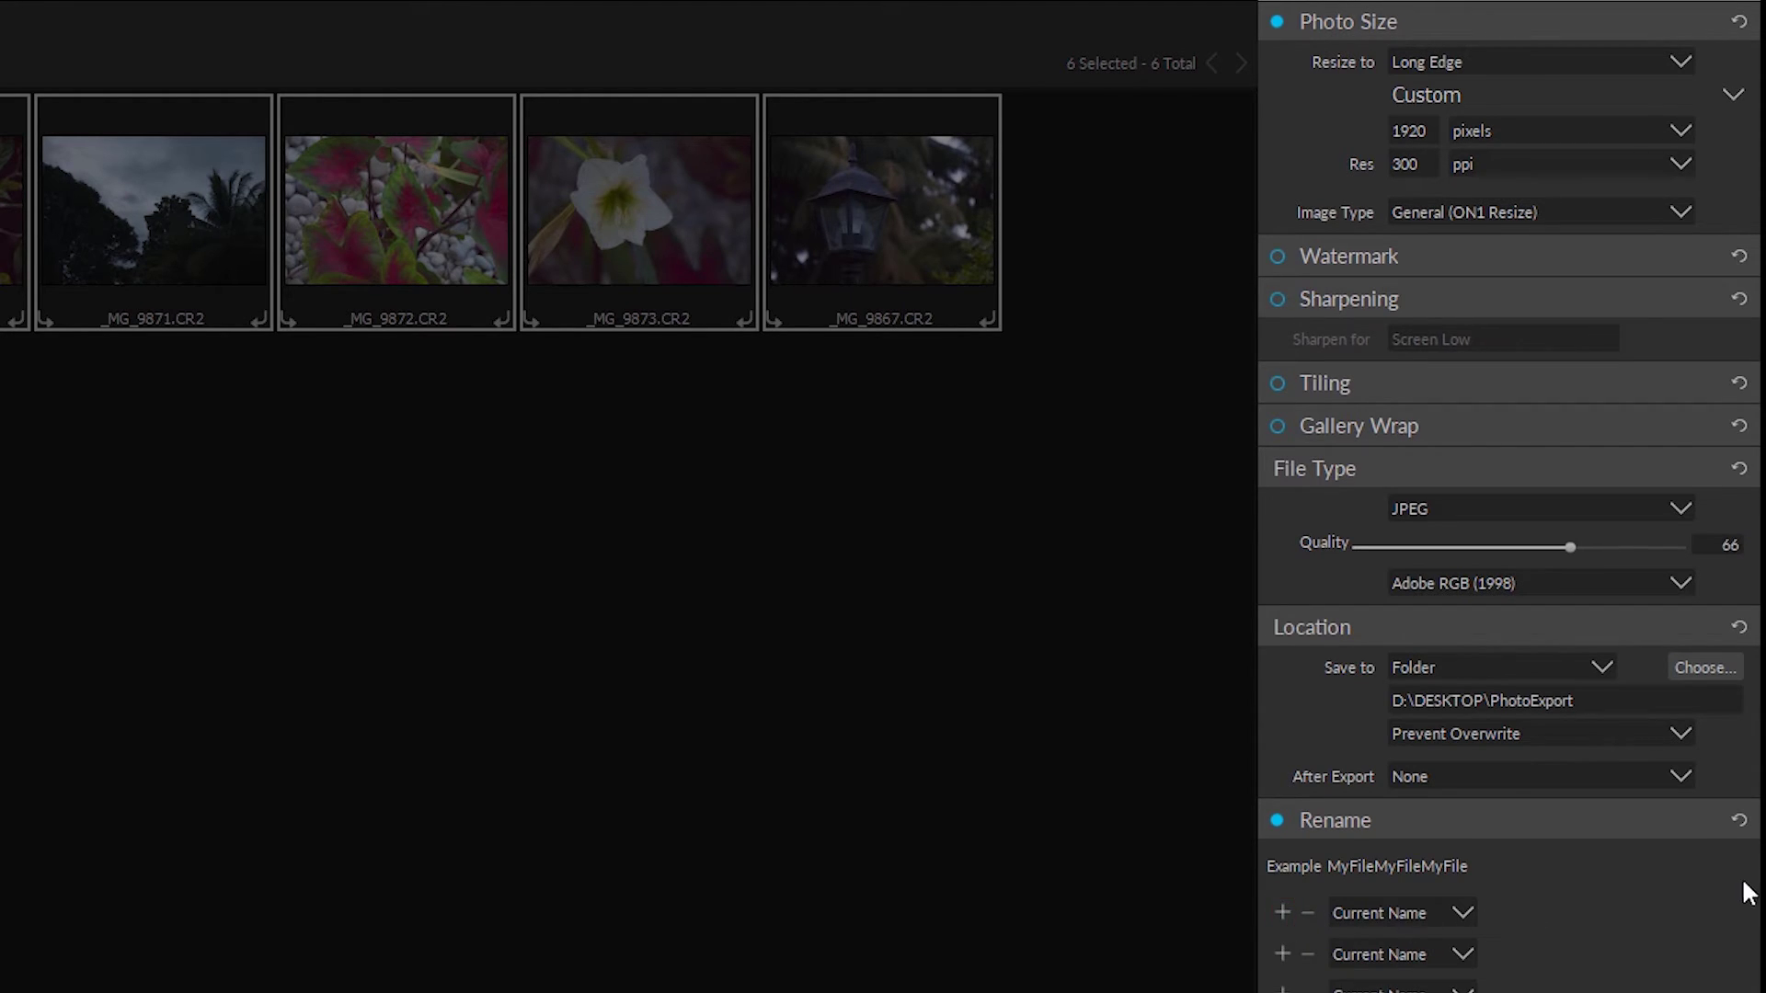
pyautogui.click(1277, 819)
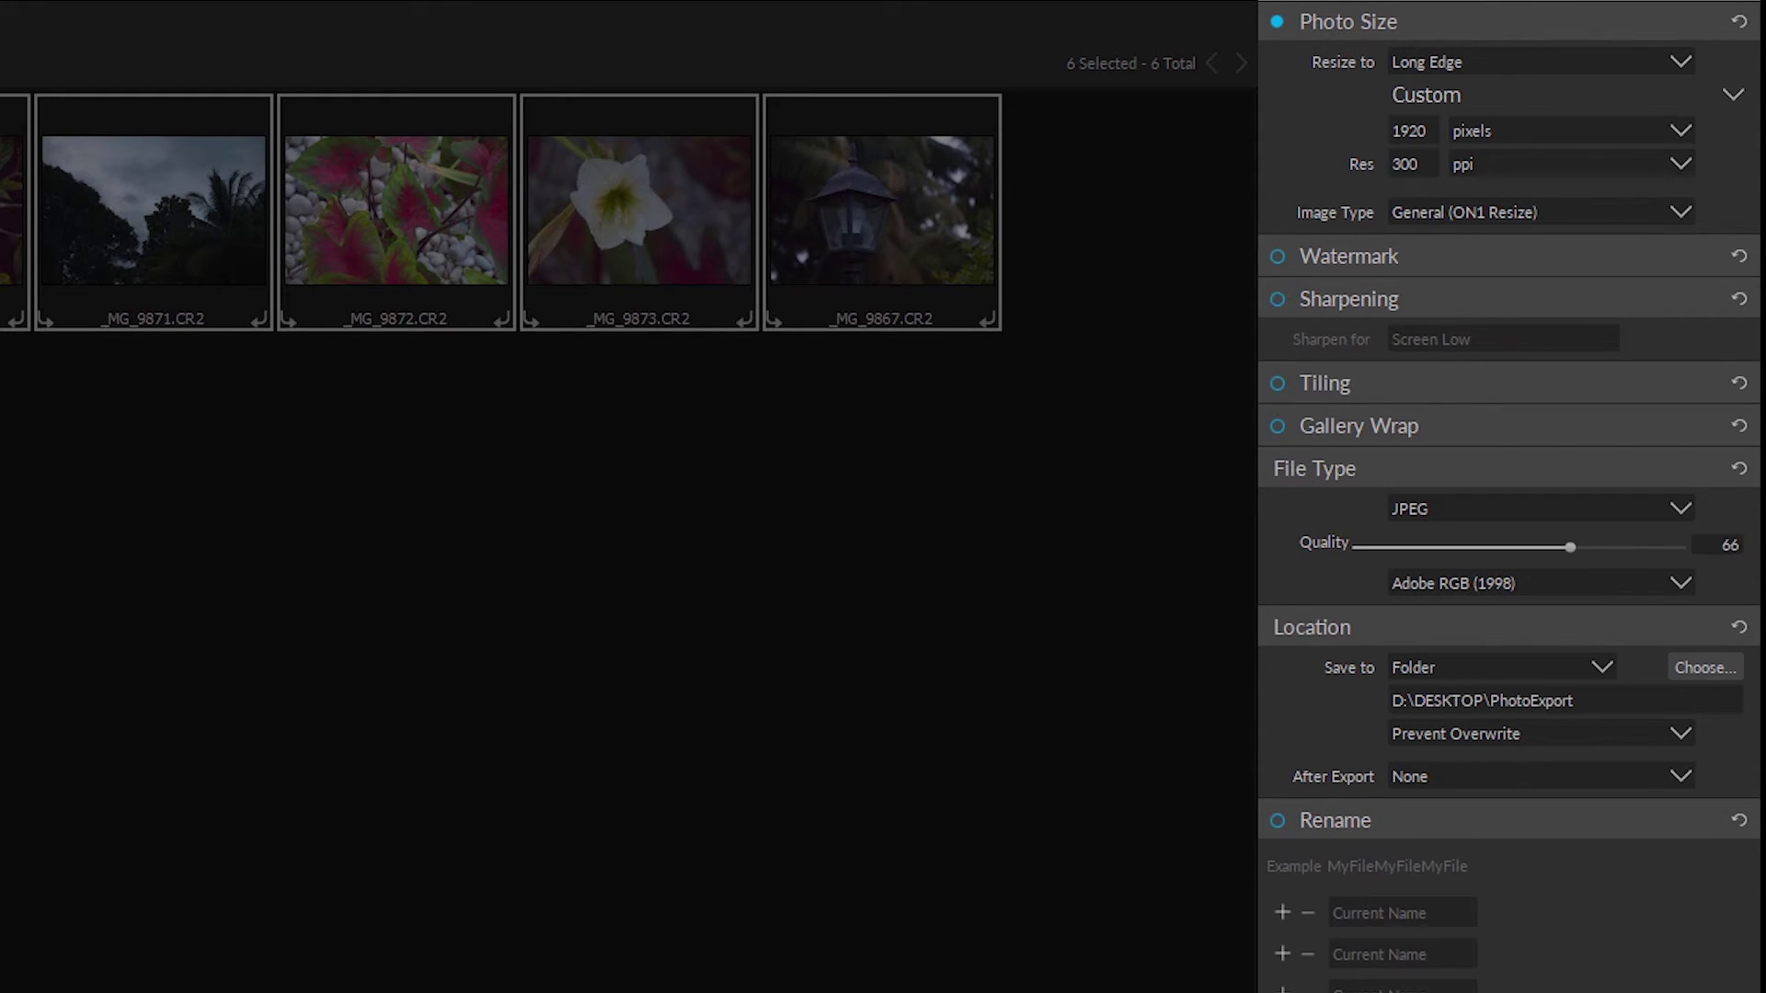
pyautogui.click(1658, 992)
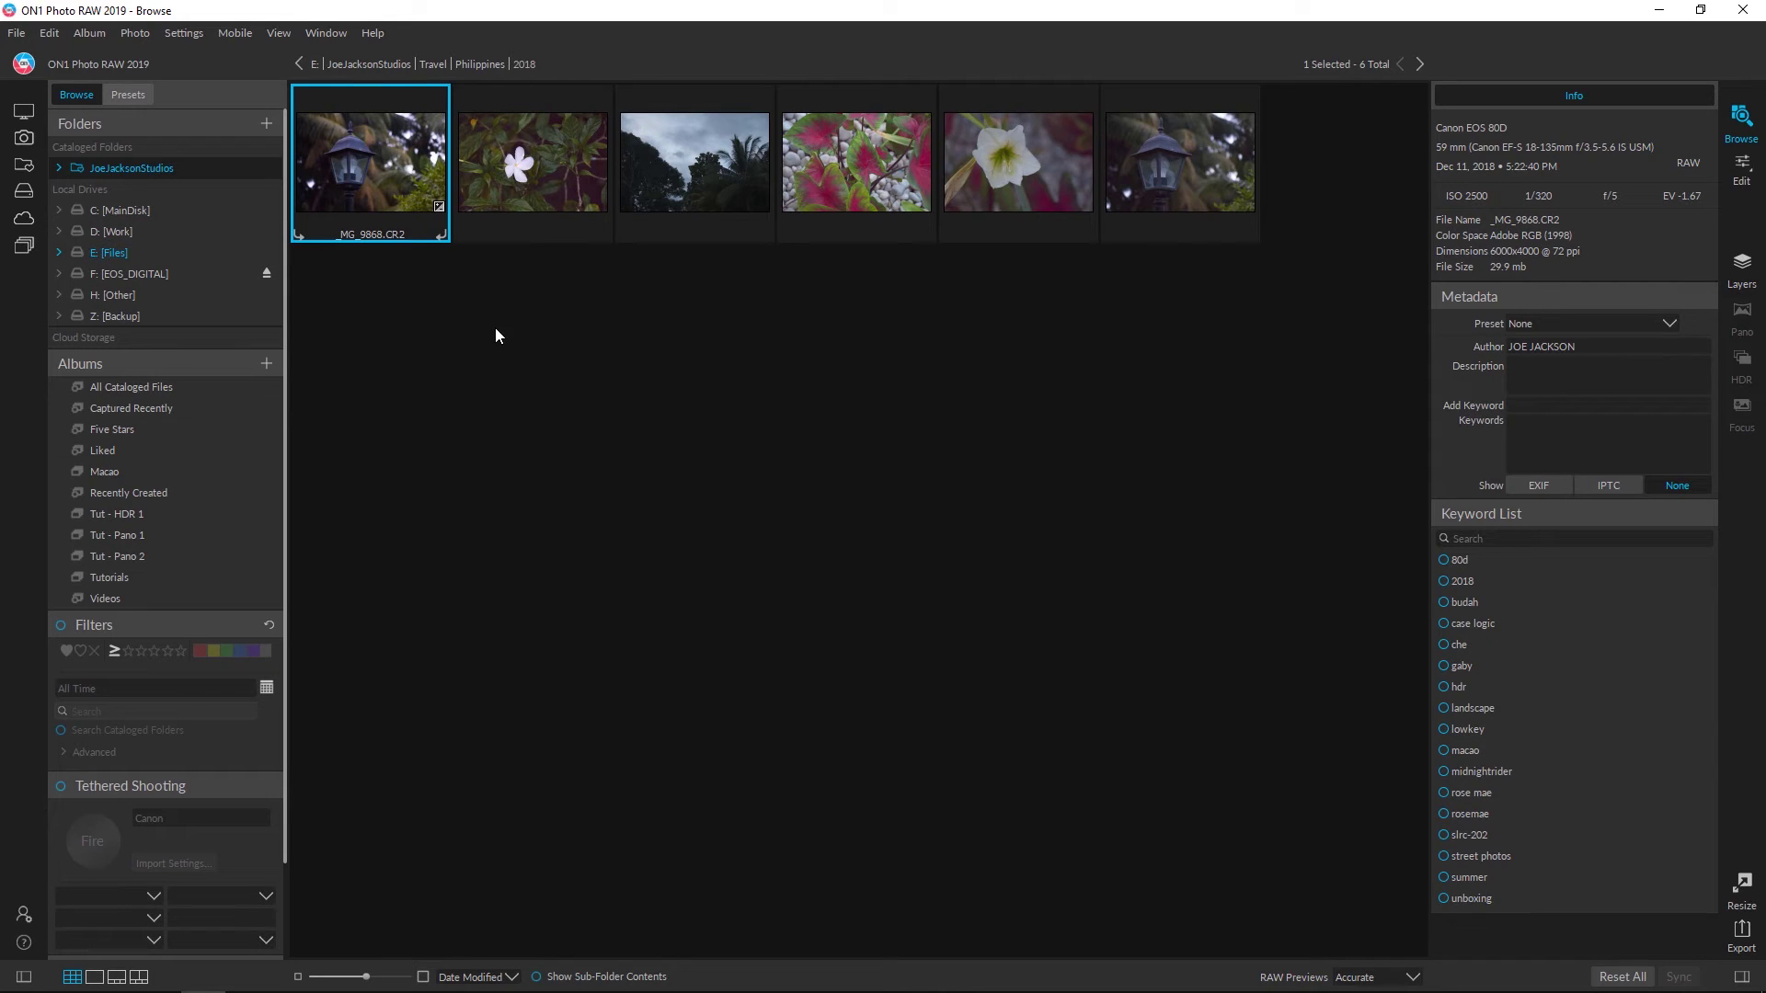
# Open Print Settings for the lamp photo from the File menu, targeting the EPSON L120 Series printer.
pyautogui.moveTo(380, 175)
pyautogui.click(24, 35)
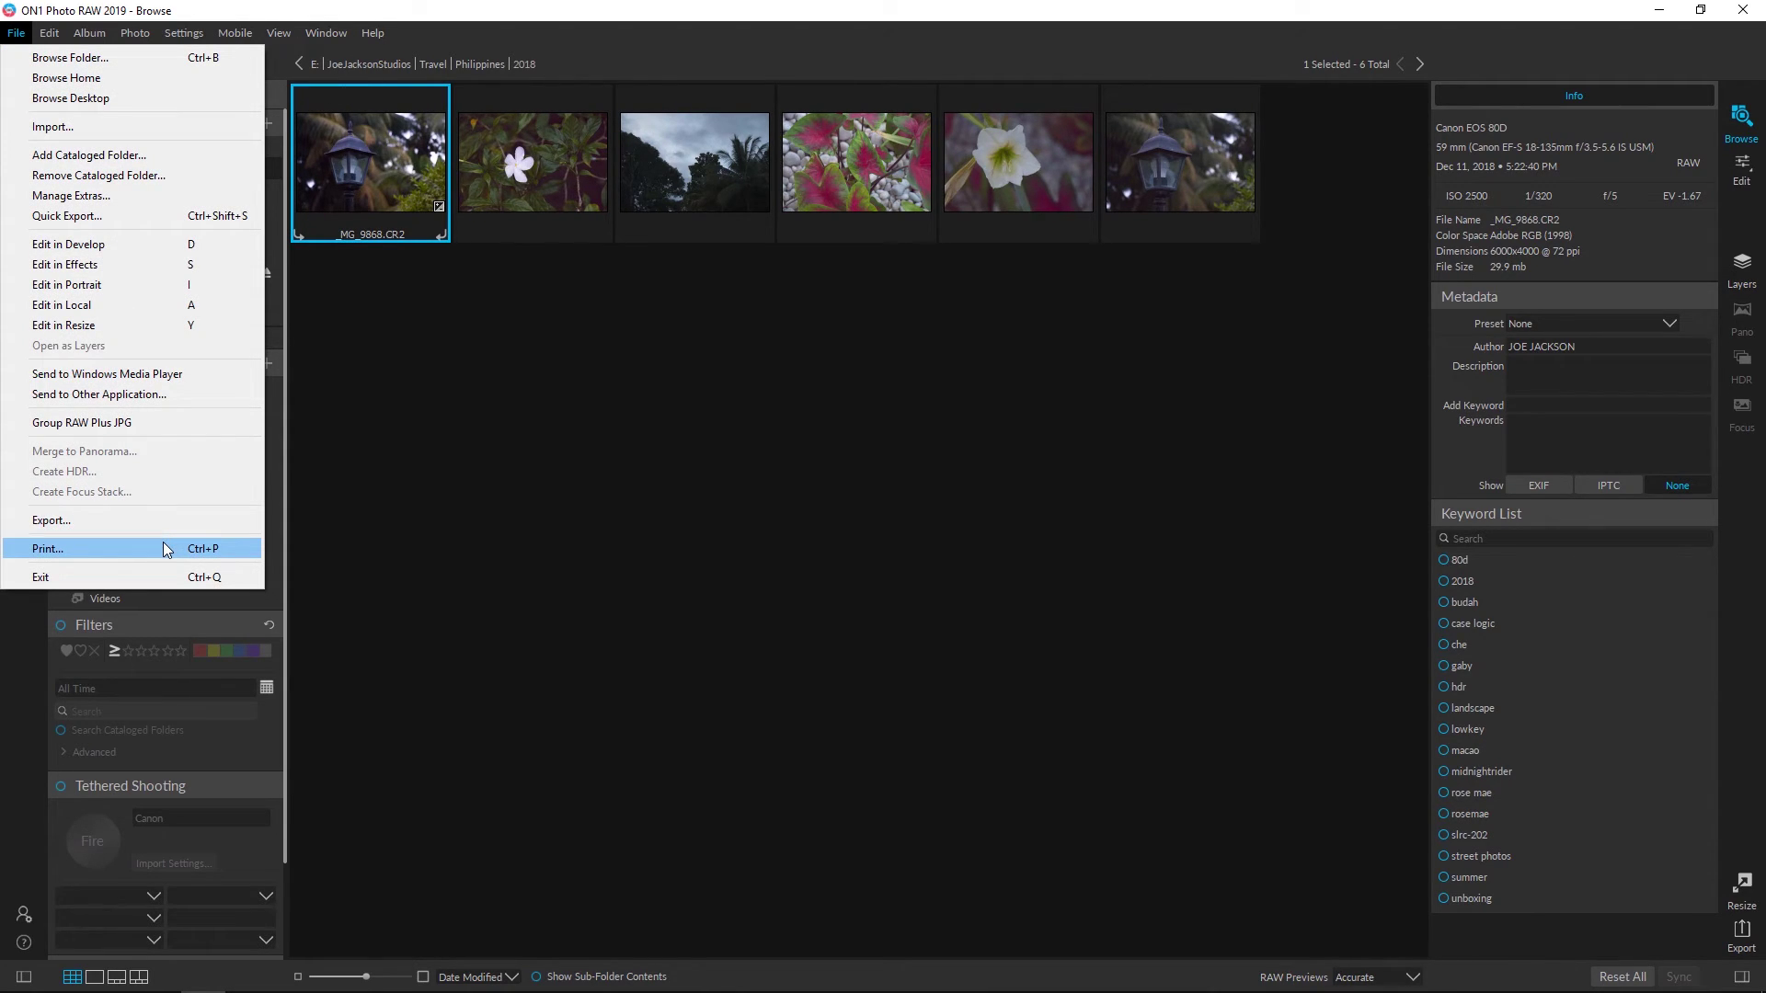
pyautogui.click(228, 550)
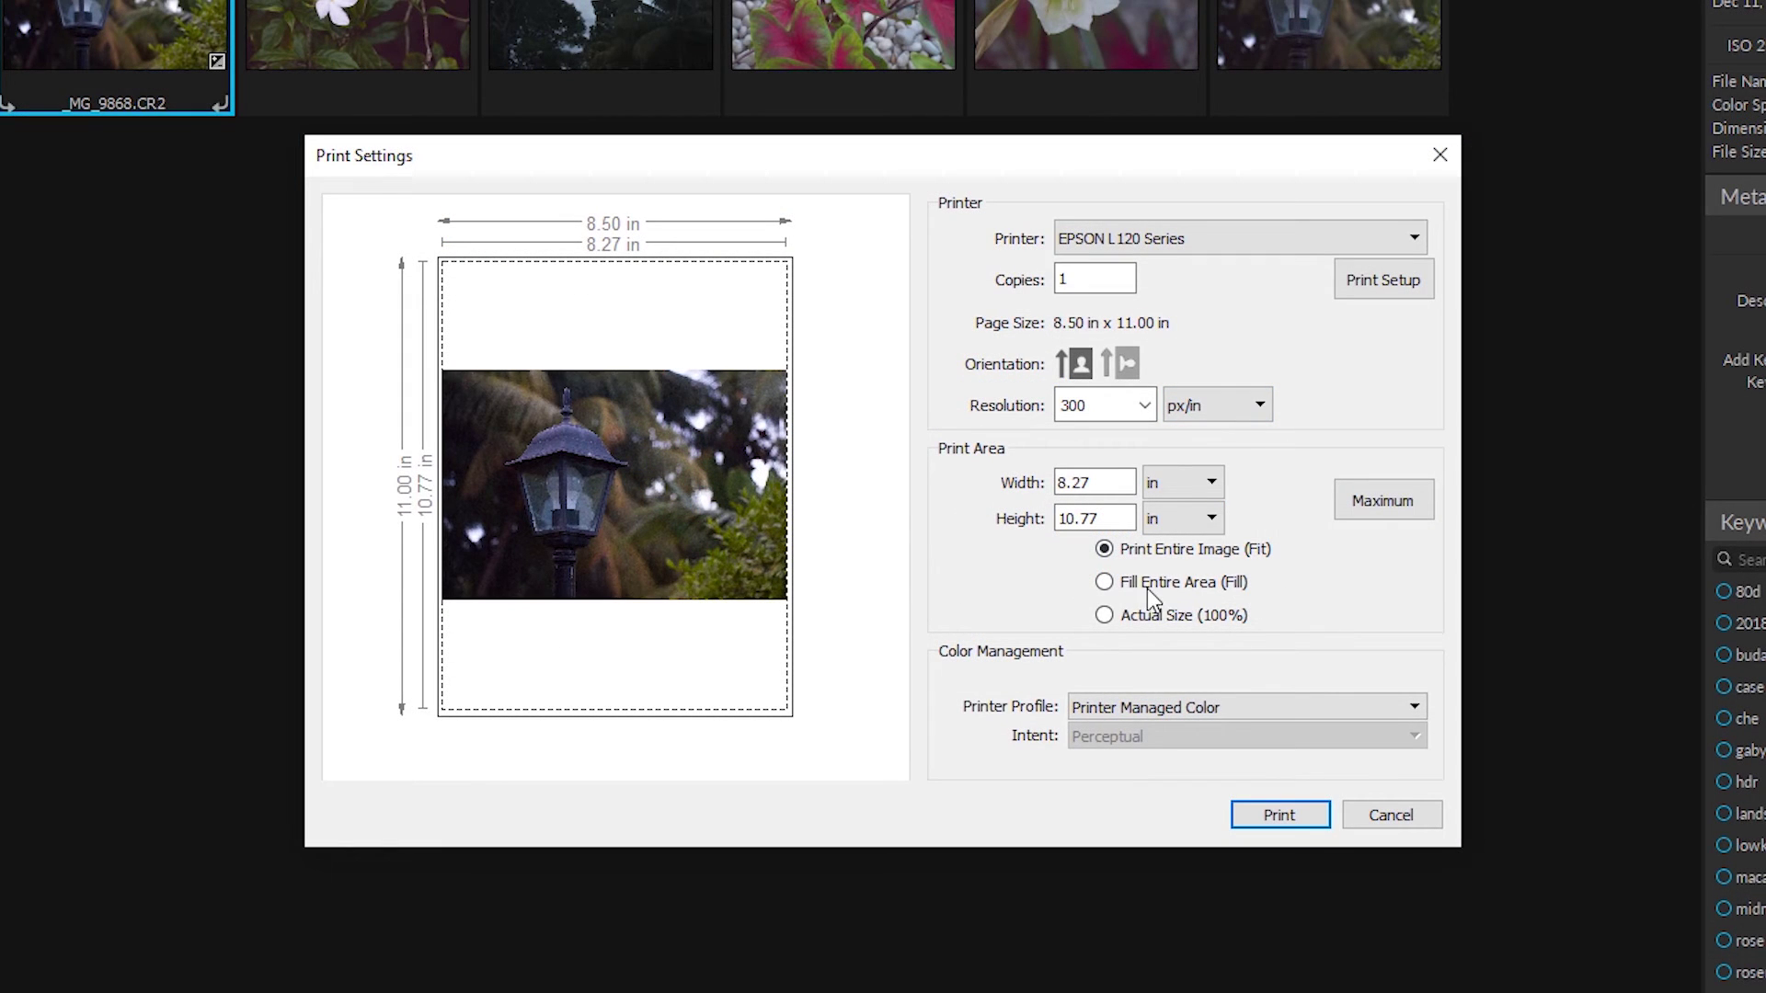
# Switch the lamp print to landscape and maximise the print area on the 11 x 8.5 in page.
pyautogui.click(1127, 364)
pyautogui.click(1080, 364)
pyautogui.click(1127, 365)
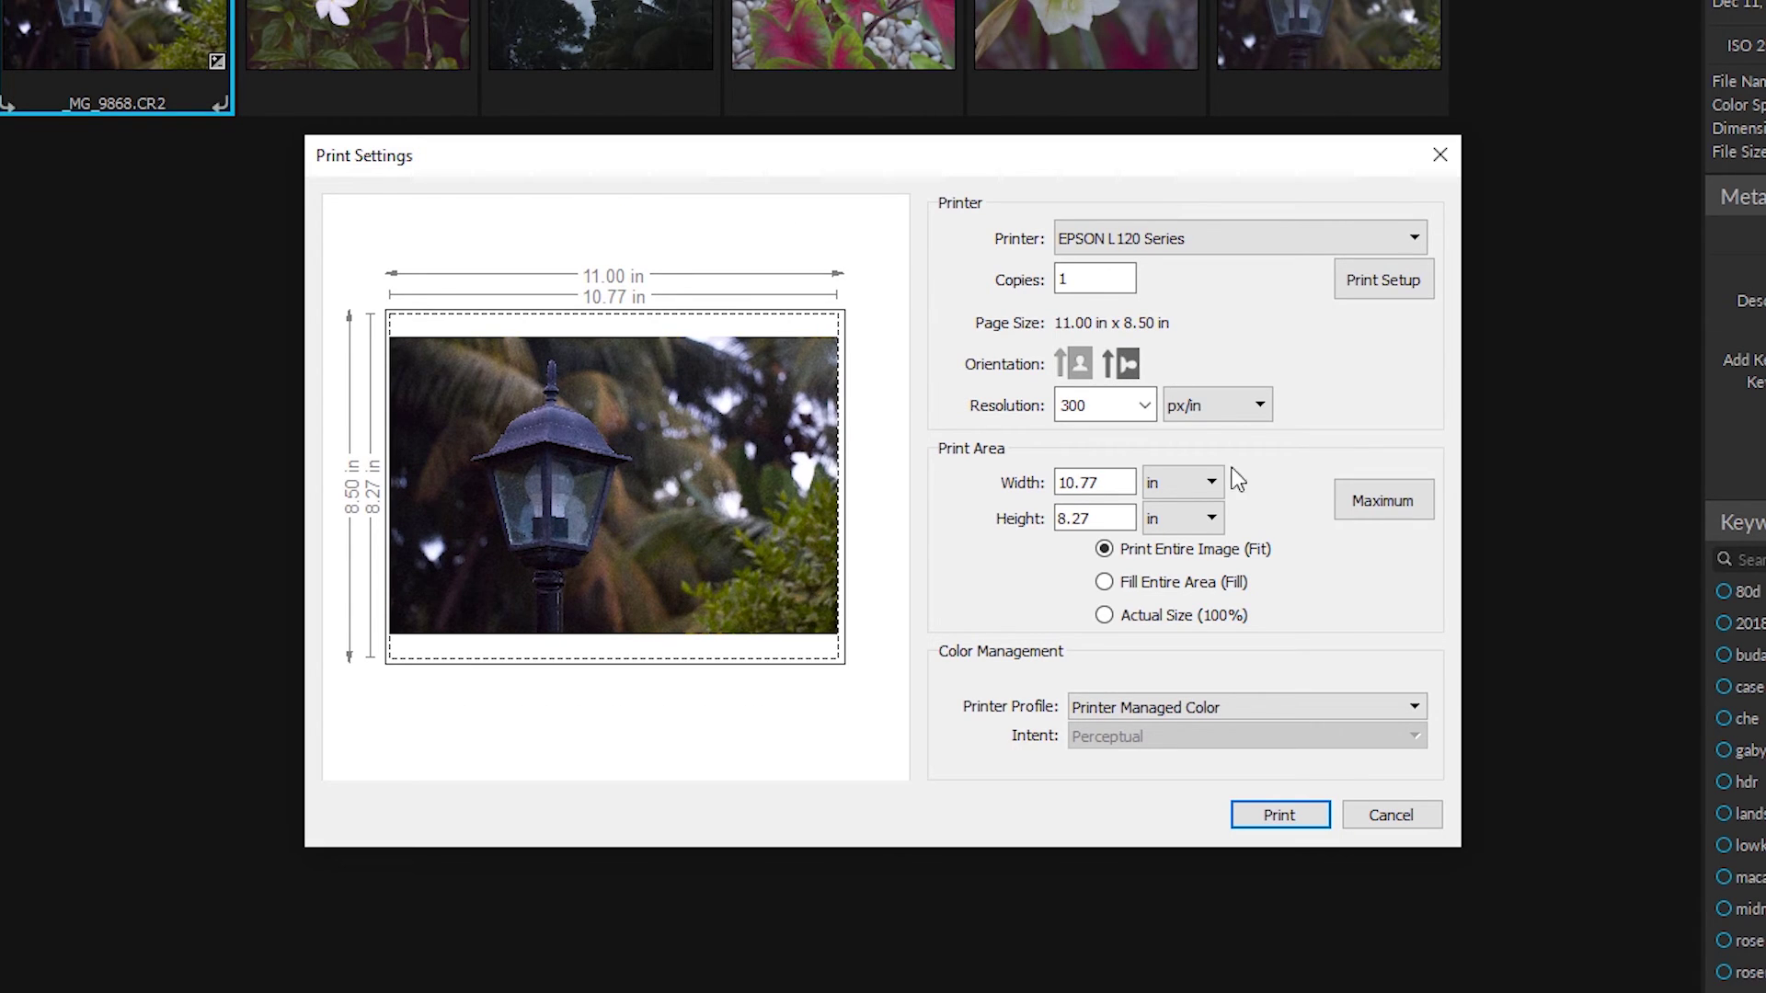
pyautogui.click(1363, 509)
# Size the photo with Print Entire Image (Fit) at 10.77 × 8.27 in, keeping Printer Managed Color.
pyautogui.click(1103, 583)
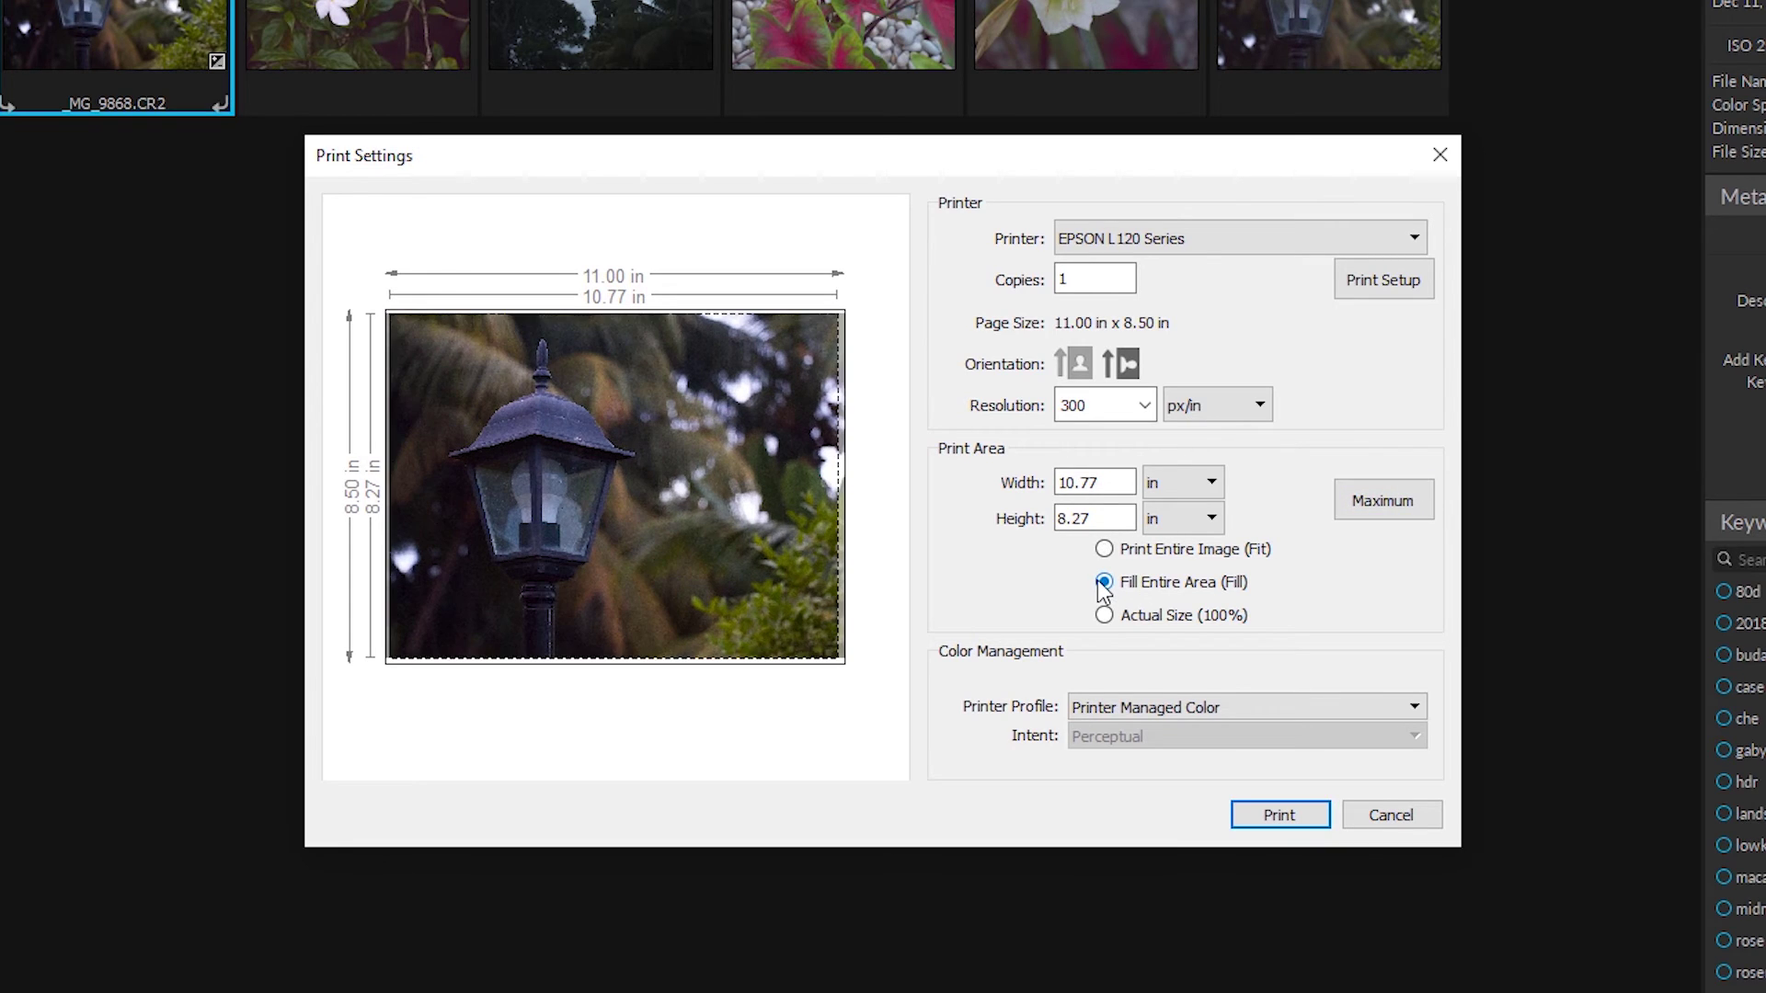
pyautogui.click(1104, 615)
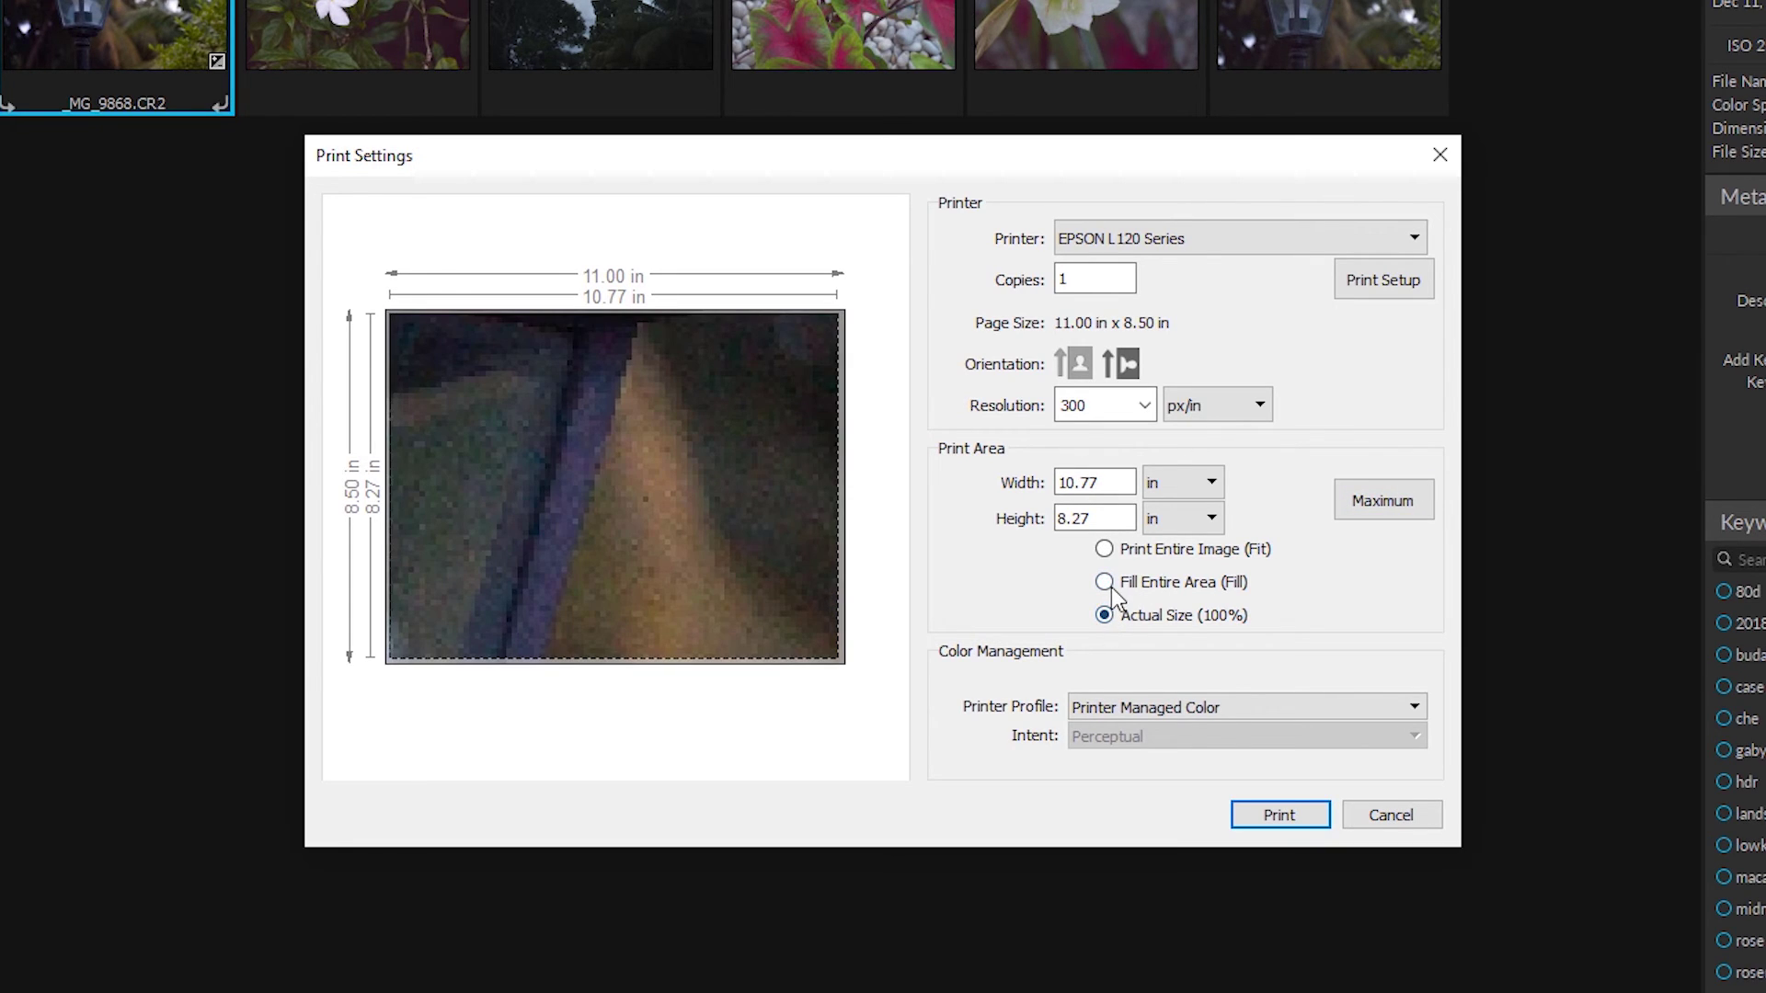
pyautogui.click(1104, 582)
pyautogui.click(1104, 549)
pyautogui.click(1104, 583)
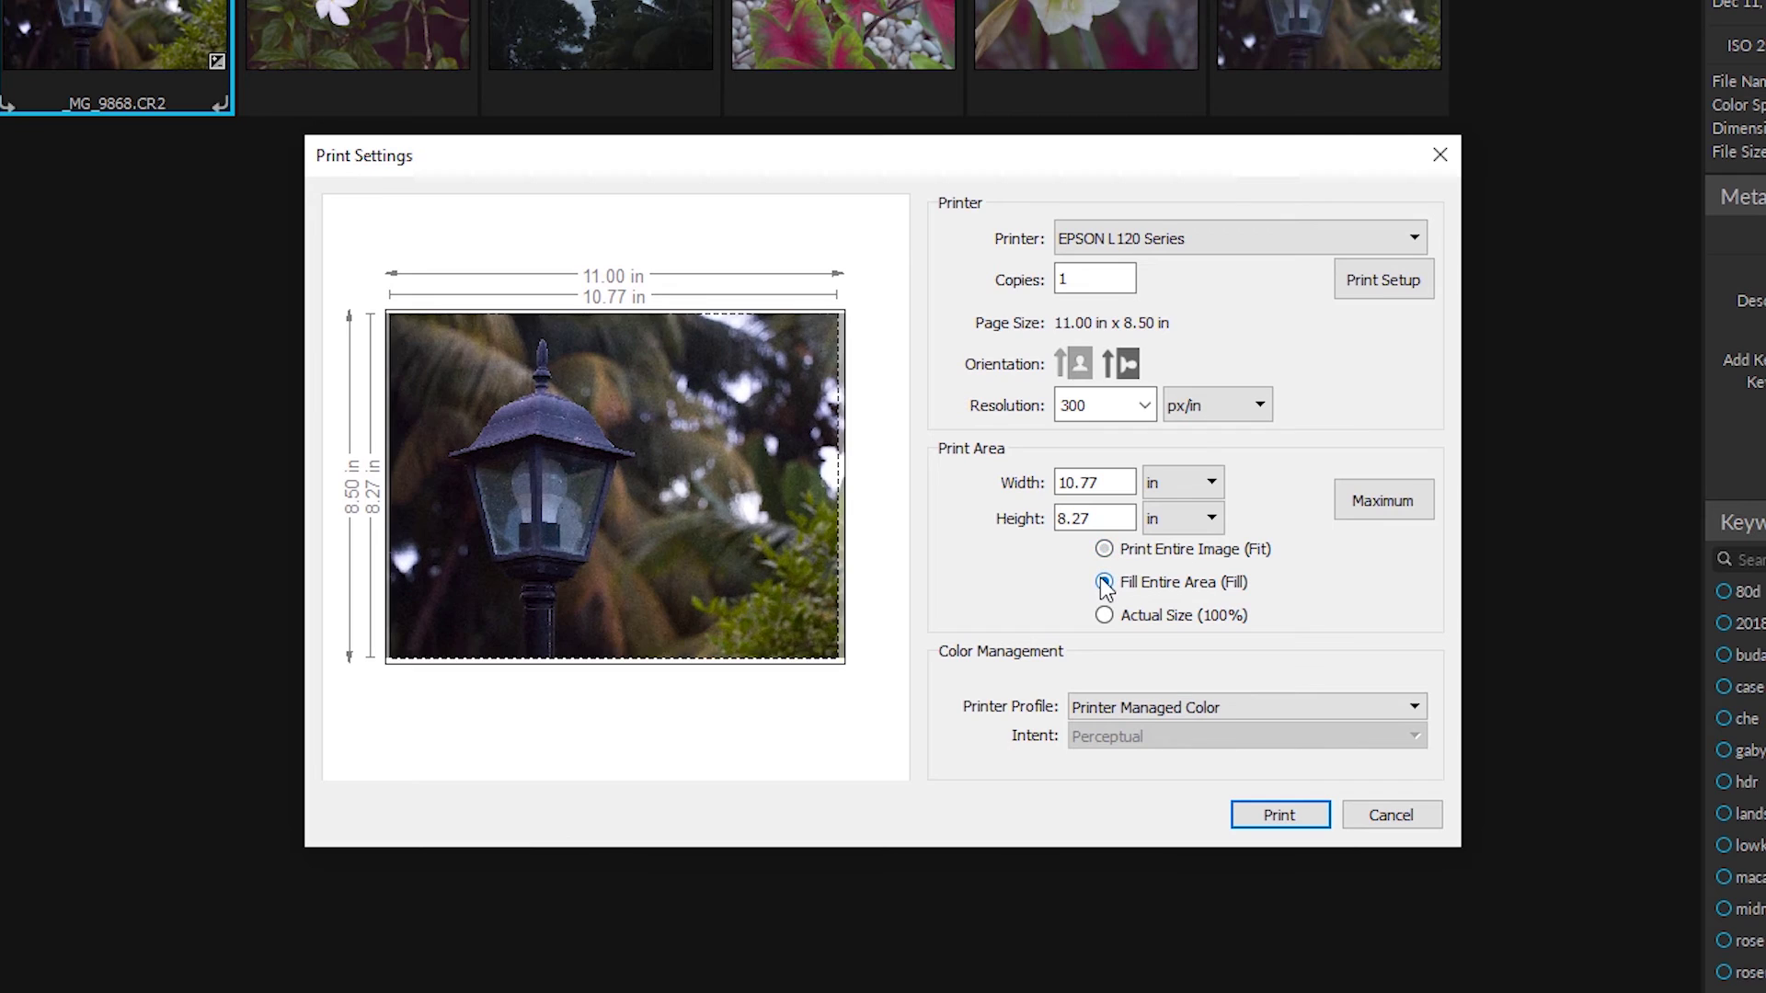
pyautogui.click(1104, 549)
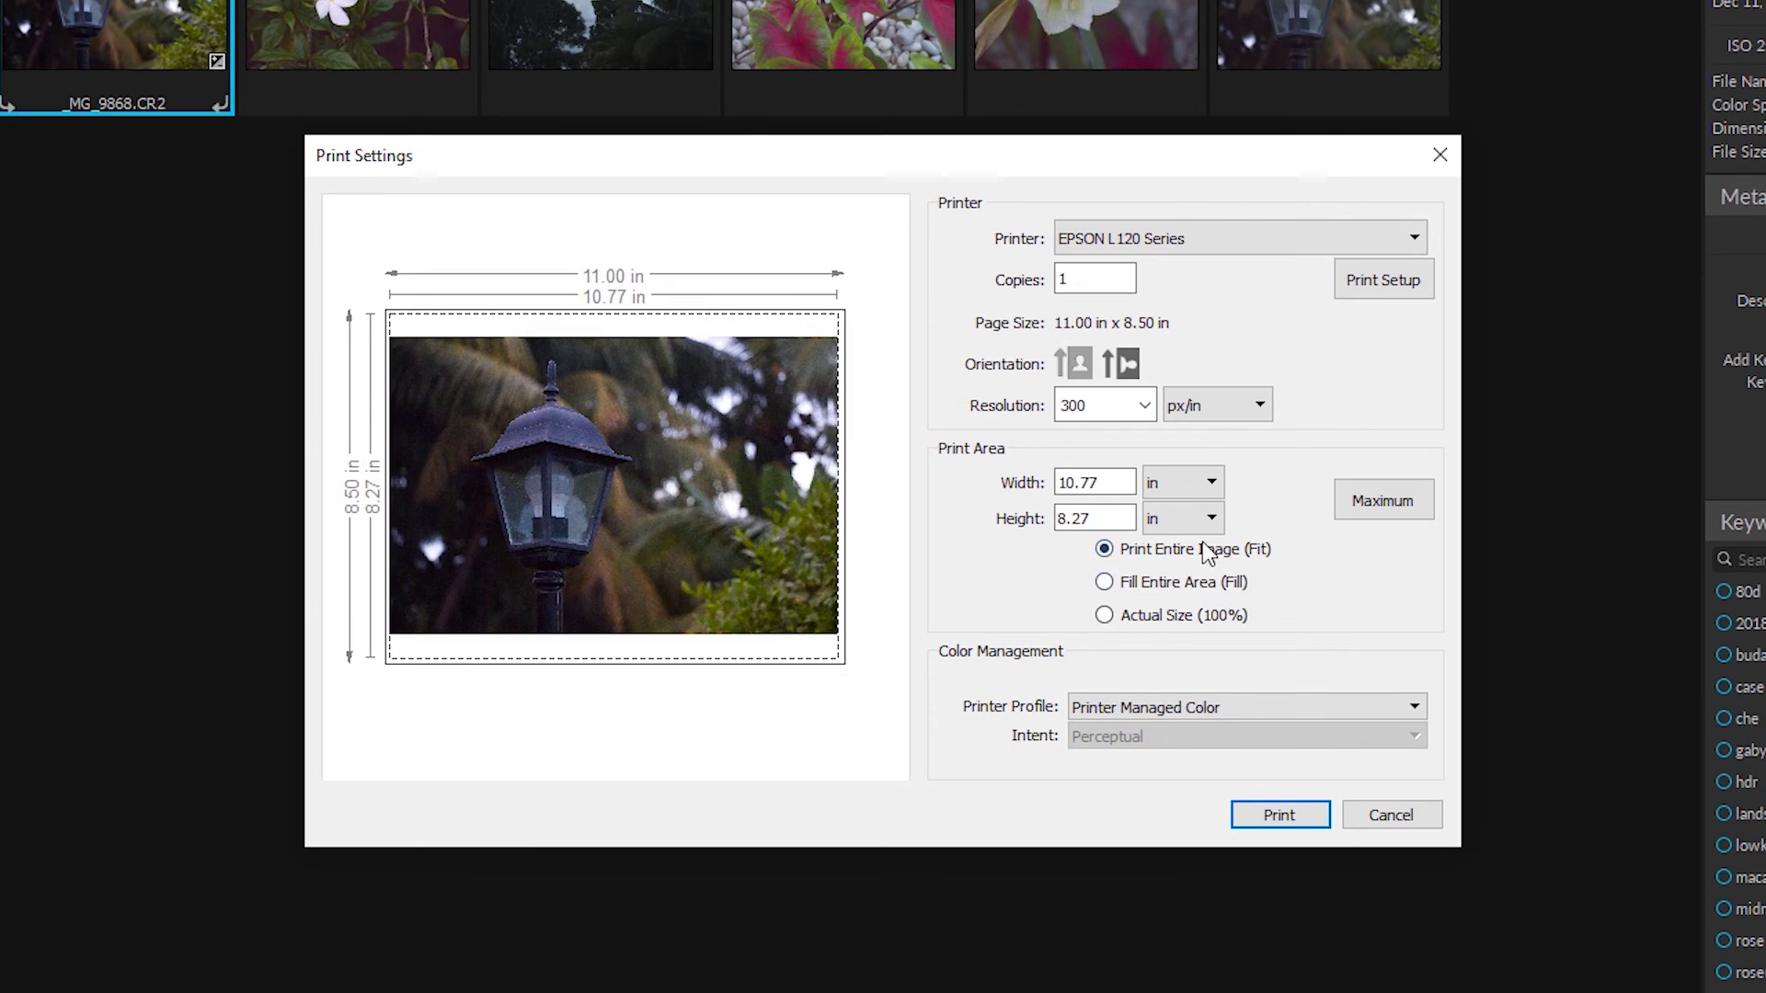
pyautogui.click(1394, 708)
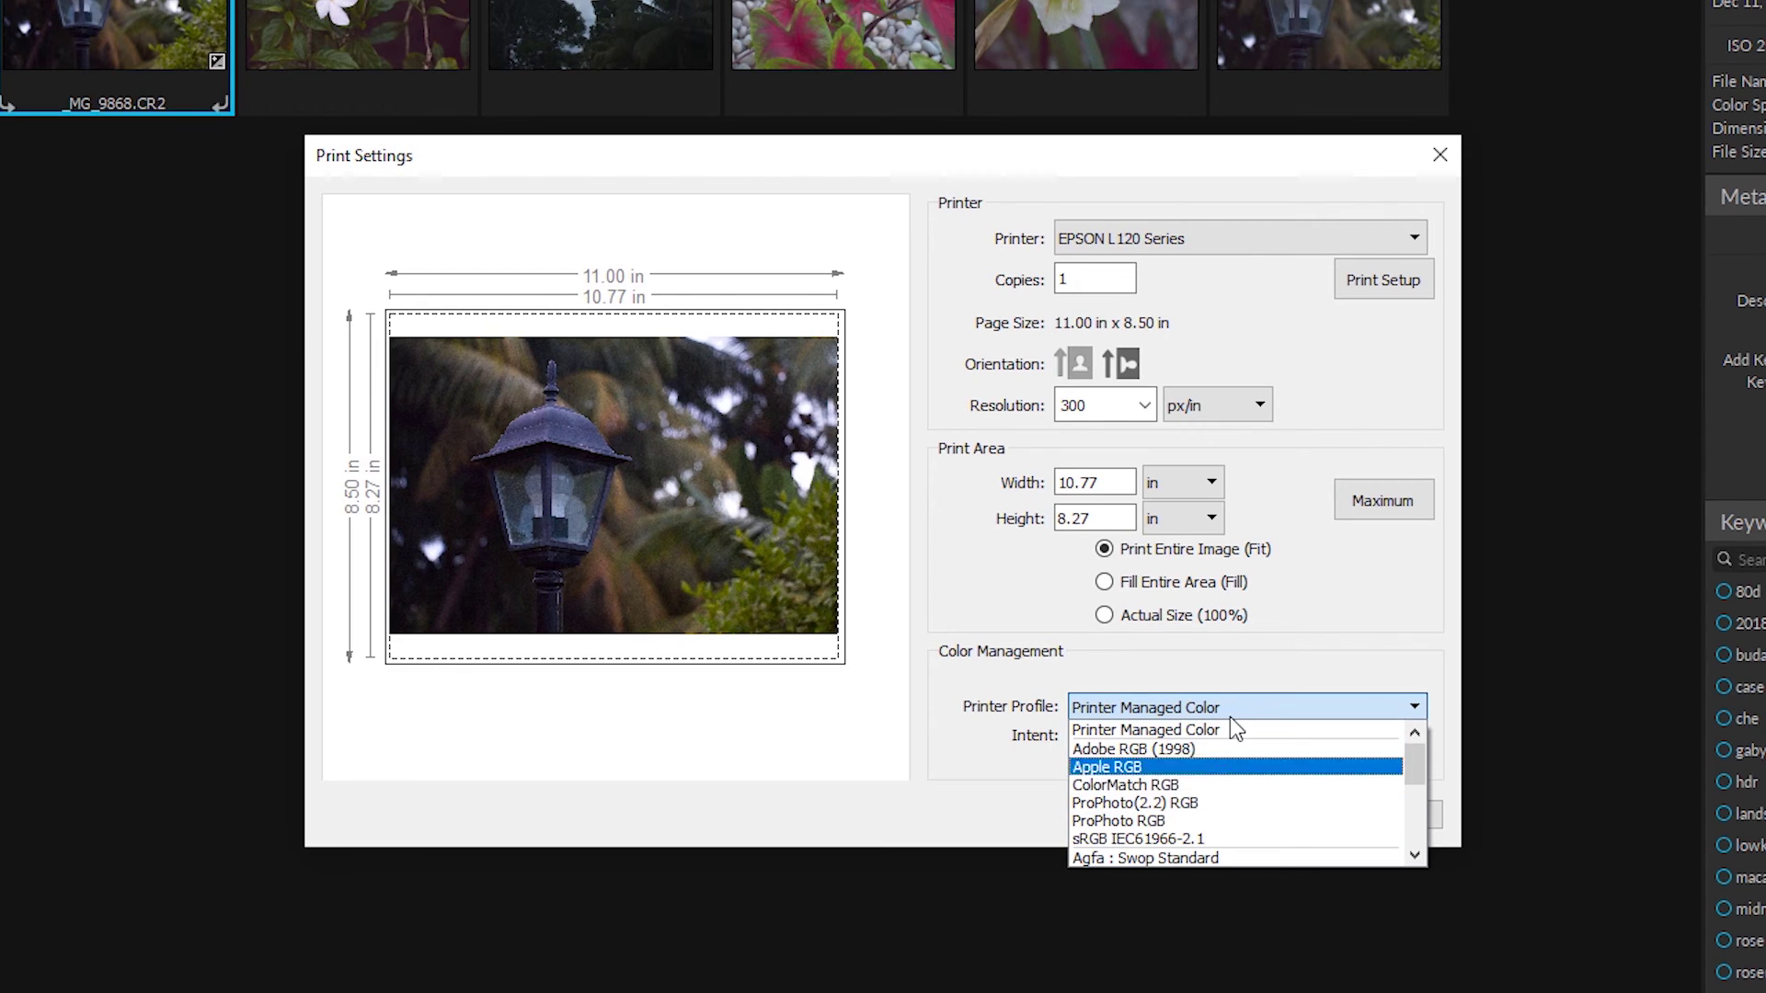
pyautogui.click(1323, 633)
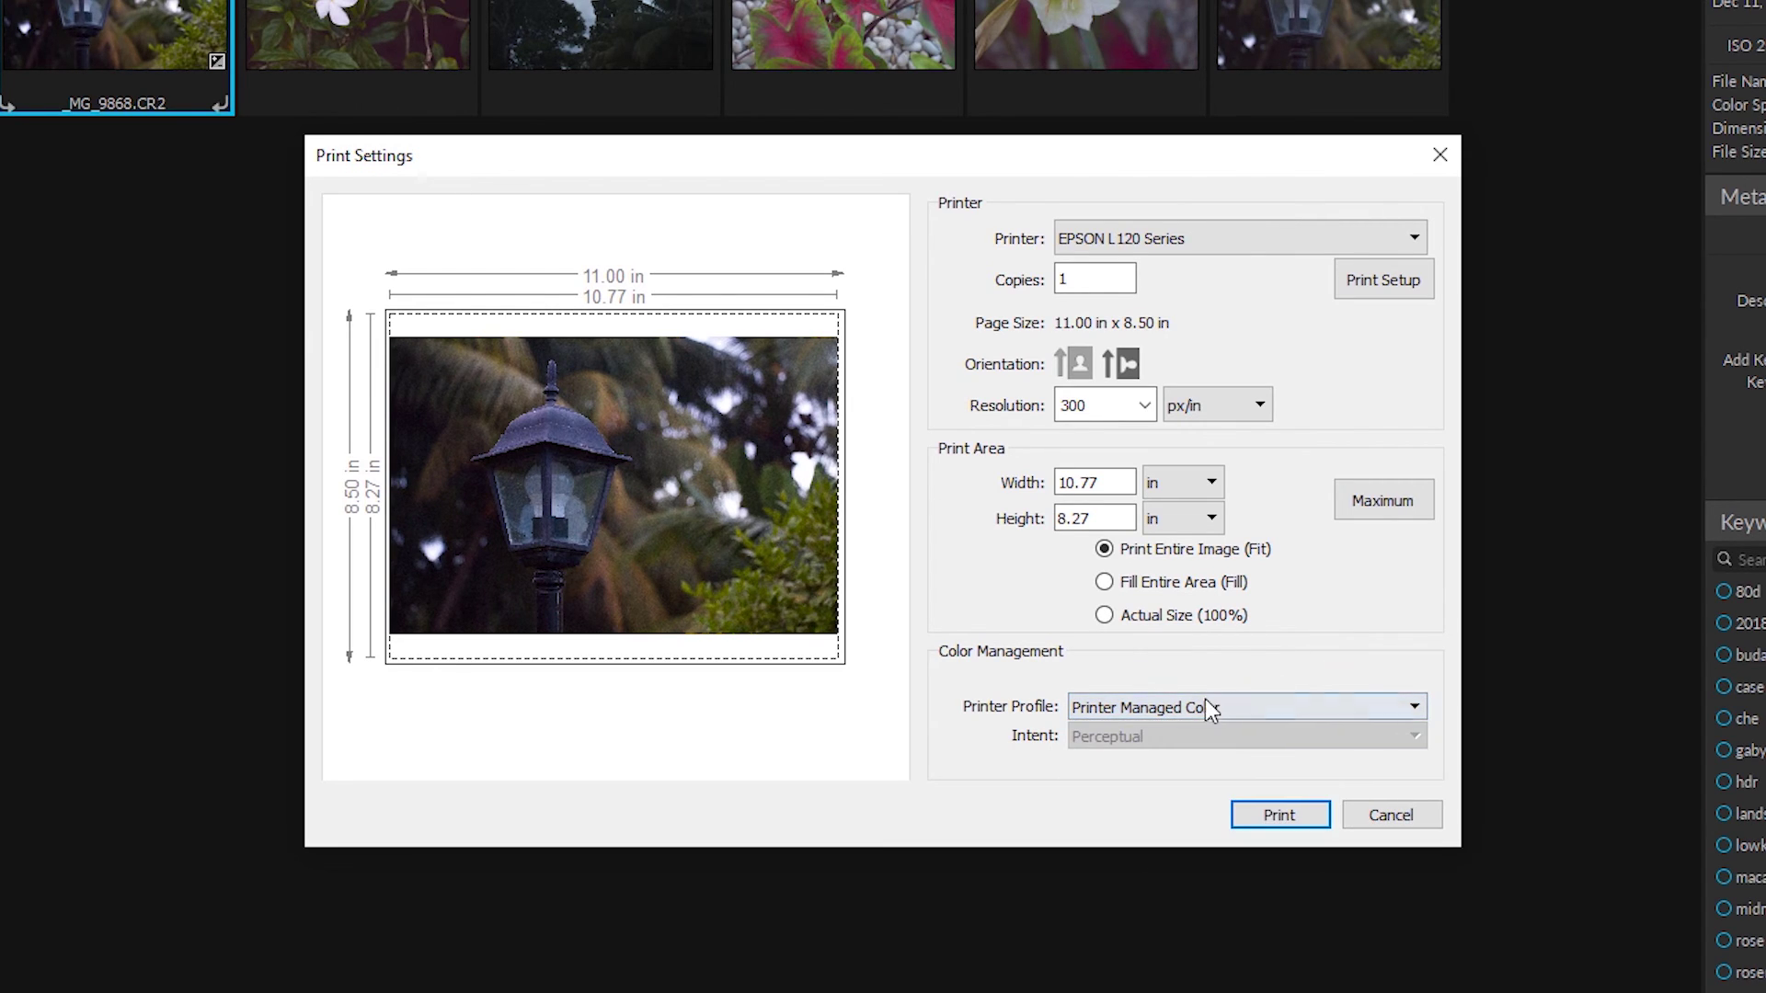